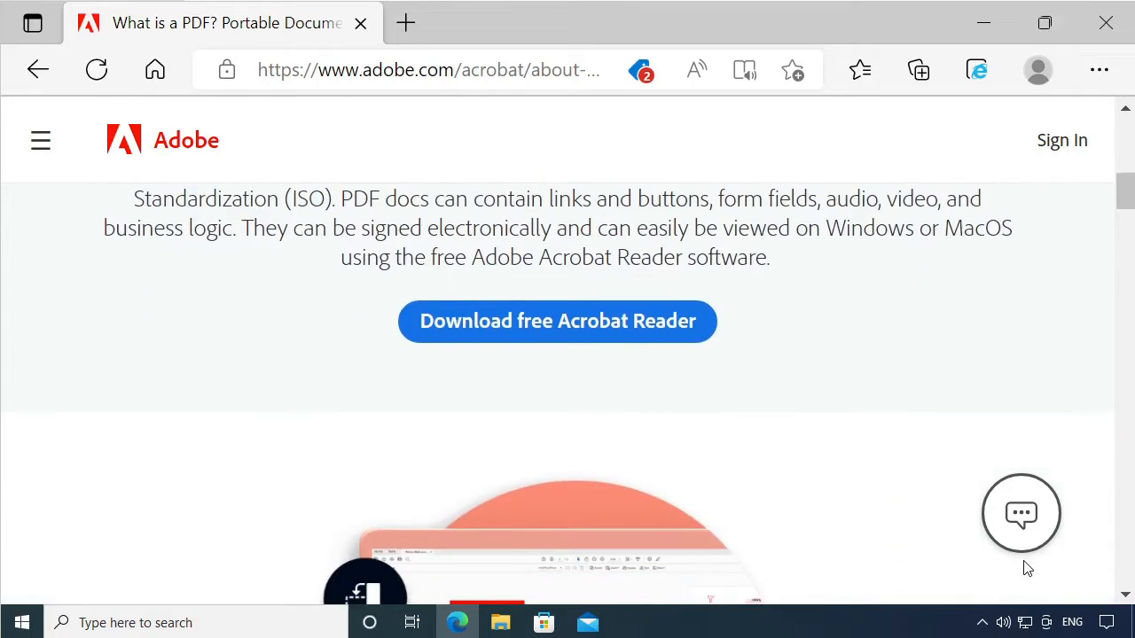
Read the sections on Adobe's creation of the PDF and on PDF document conversion.
{"action": "scroll", "coordinate": [1027, 568], "scroll_direction": "down", "scroll_amount": 3}
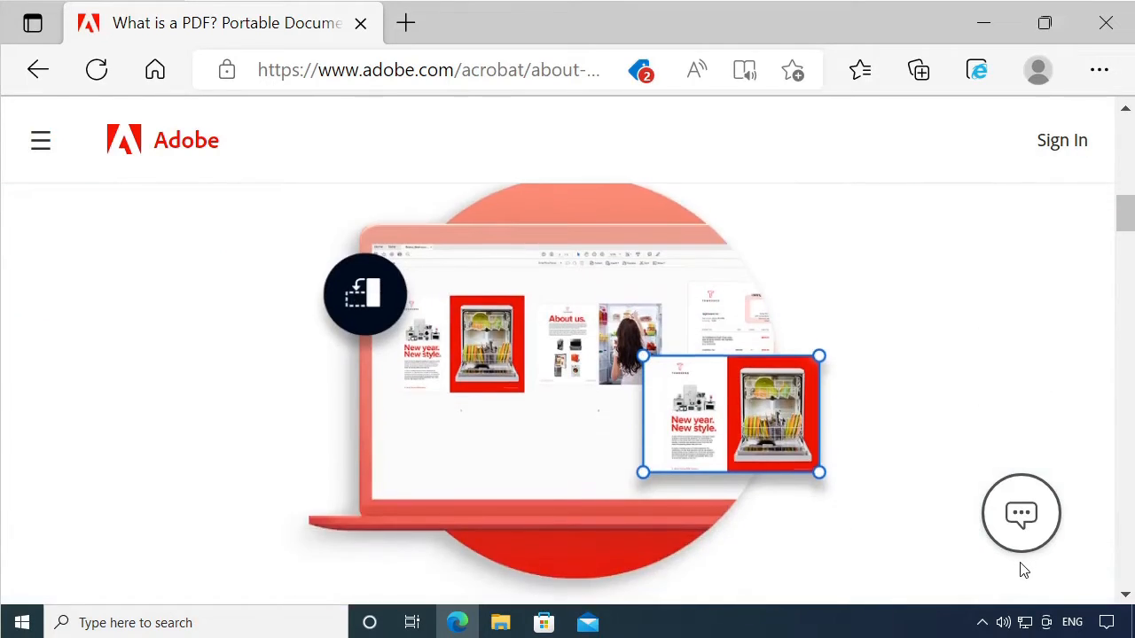
{"action": "scroll", "coordinate": [1024, 570], "scroll_direction": "down", "scroll_amount": 2}
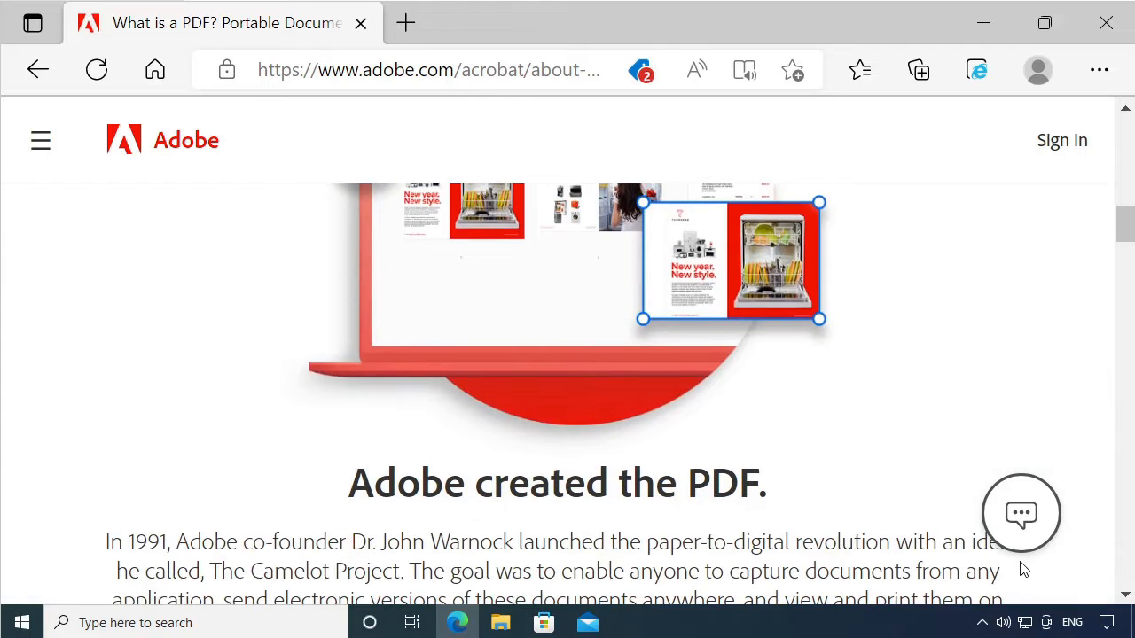
{"action": "scroll", "coordinate": [1024, 570], "scroll_direction": "down", "scroll_amount": 1}
{"action": "scroll", "coordinate": [1023, 567], "scroll_direction": "down", "scroll_amount": 1}
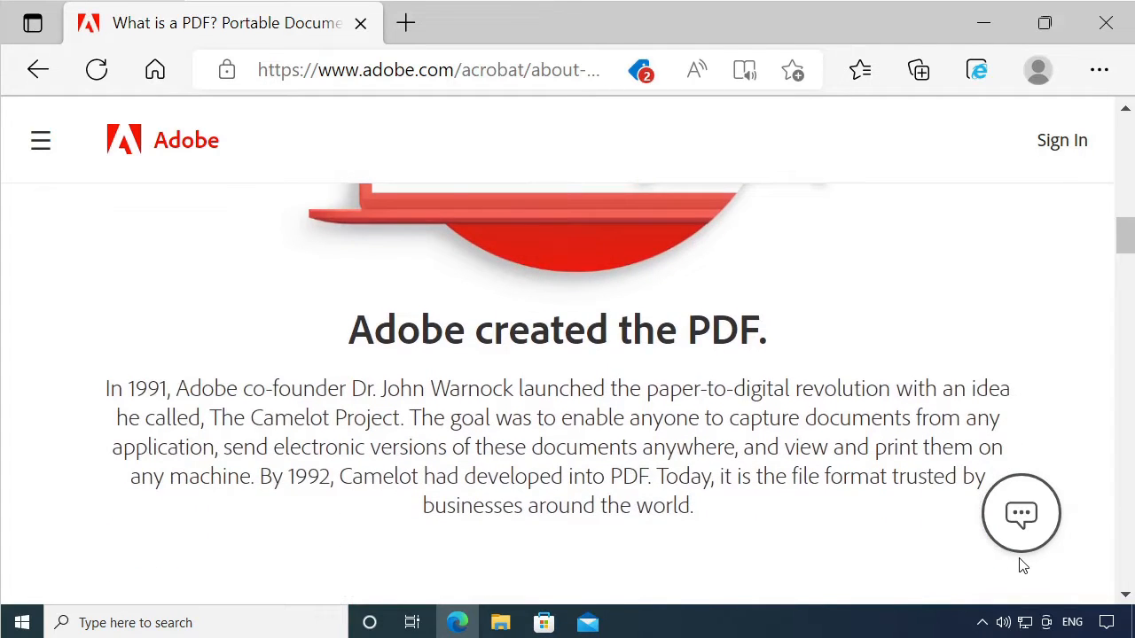
{"action": "scroll", "coordinate": [1024, 567], "scroll_direction": "down", "scroll_amount": 1}
{"action": "scroll", "coordinate": [1021, 569], "scroll_direction": "down", "scroll_amount": 1}
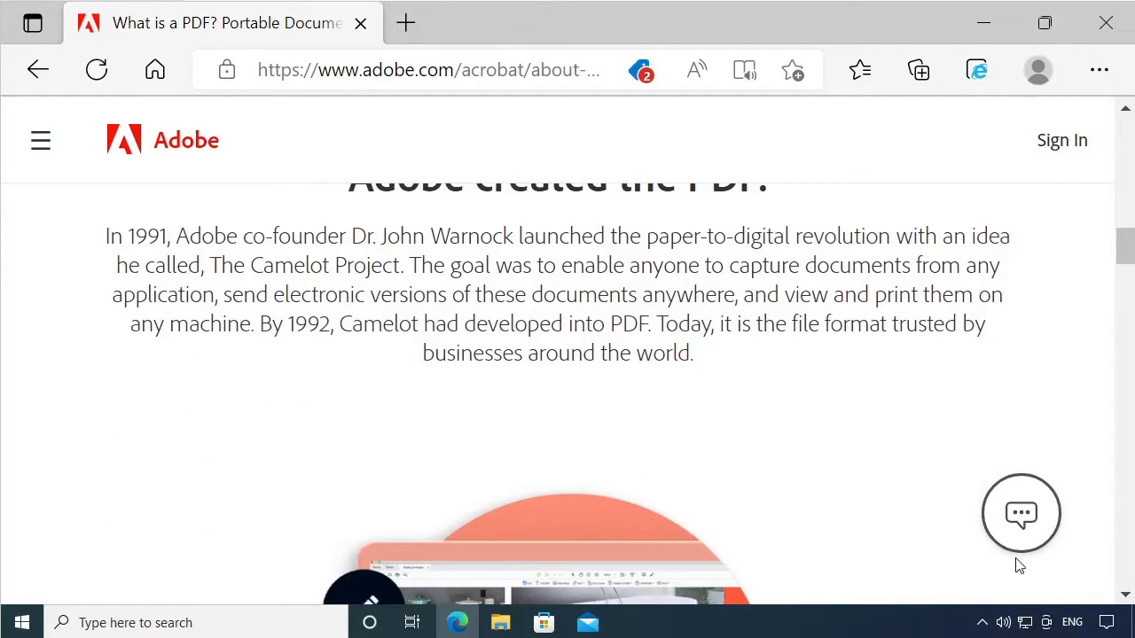
{"action": "scroll", "coordinate": [1019, 568], "scroll_direction": "down", "scroll_amount": 1}
{"action": "scroll", "coordinate": [1020, 567], "scroll_direction": "down", "scroll_amount": 1}
{"action": "scroll", "coordinate": [1020, 567], "scroll_direction": "down", "scroll_amount": 1}
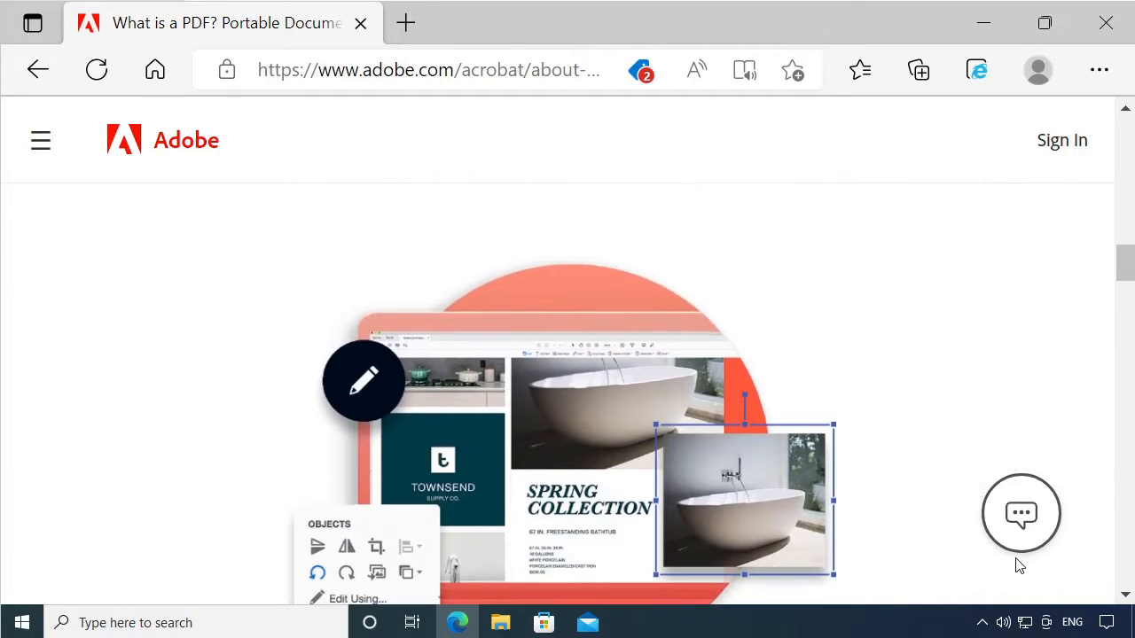
{"action": "scroll", "coordinate": [1019, 567], "scroll_direction": "down", "scroll_amount": 1}
{"action": "scroll", "coordinate": [1019, 567], "scroll_direction": "down", "scroll_amount": 1}
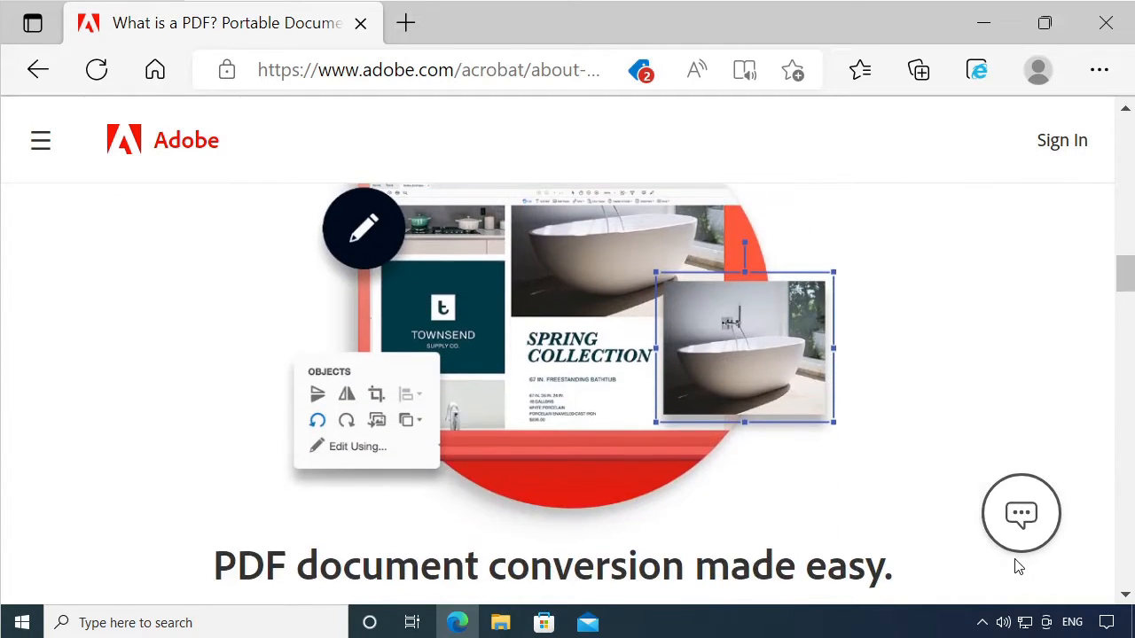
{"action": "scroll", "coordinate": [1020, 567], "scroll_direction": "down", "scroll_amount": 1}
{"action": "scroll", "coordinate": [1020, 567], "scroll_direction": "down", "scroll_amount": 1}
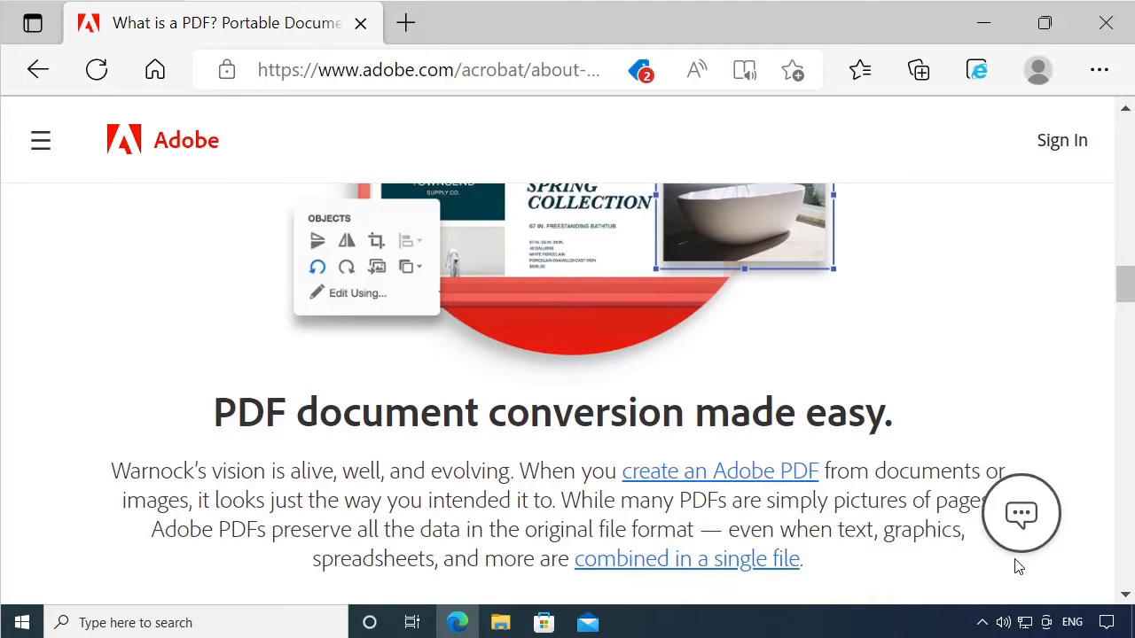
{"action": "scroll", "coordinate": [1019, 567], "scroll_direction": "down", "scroll_amount": 1}
{"action": "scroll", "coordinate": [1019, 567], "scroll_direction": "down", "scroll_amount": 3}
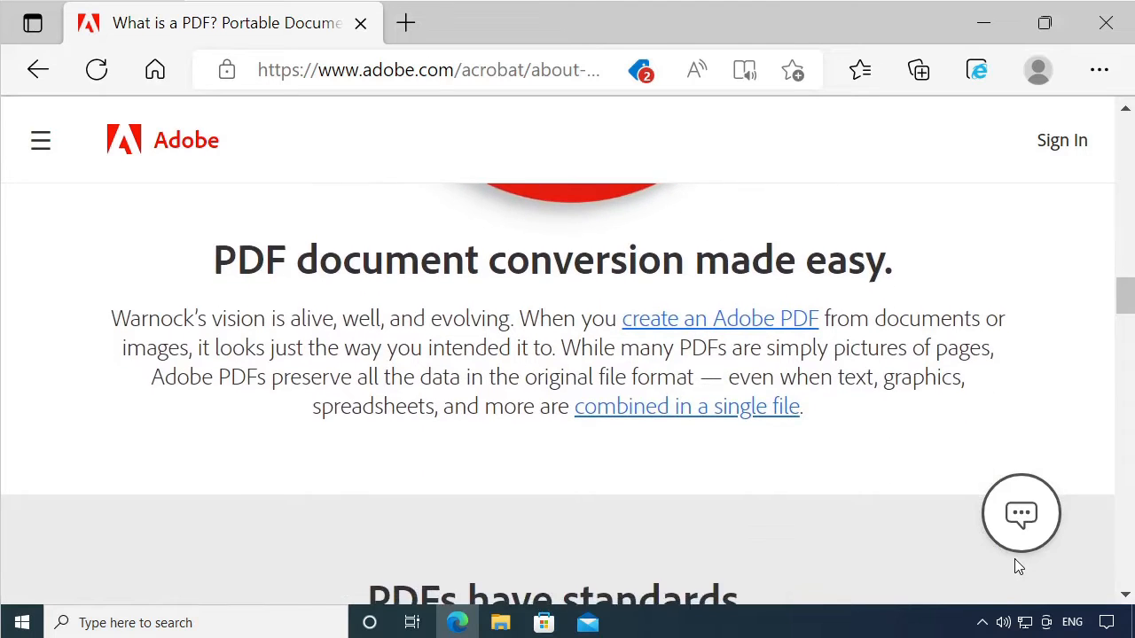
Read the page's sections on PDF standards, electronic signing without printouts, and PDF security.
{"action": "scroll", "coordinate": [1017, 566], "scroll_direction": "down", "scroll_amount": 1}
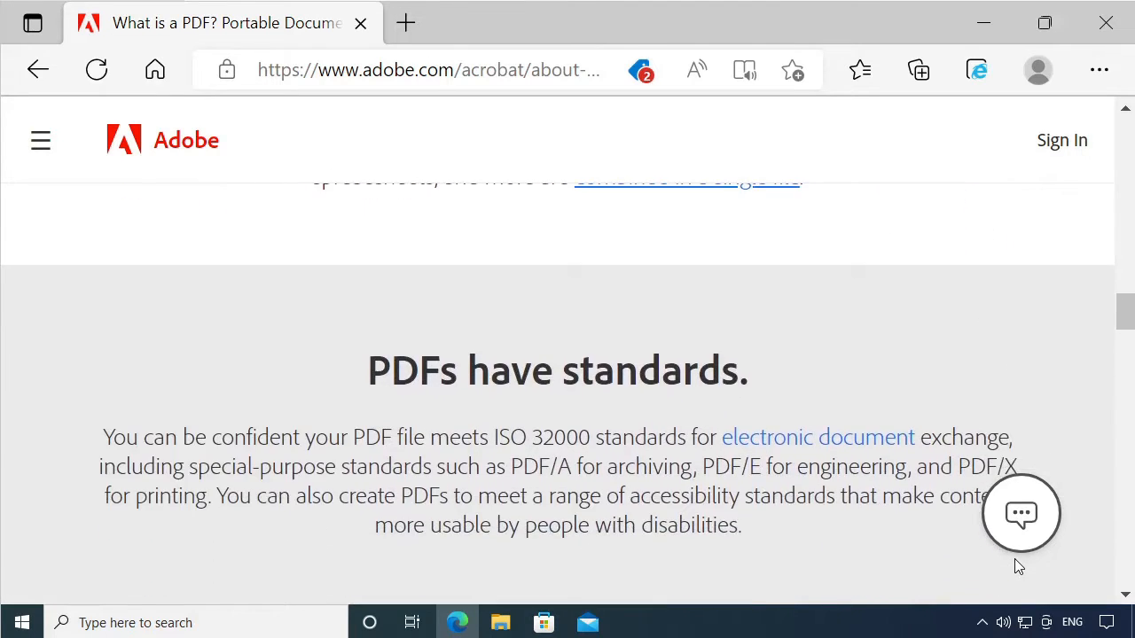
{"action": "scroll", "coordinate": [1017, 565], "scroll_direction": "down", "scroll_amount": 1}
{"action": "scroll", "coordinate": [1017, 566], "scroll_direction": "down", "scroll_amount": 3}
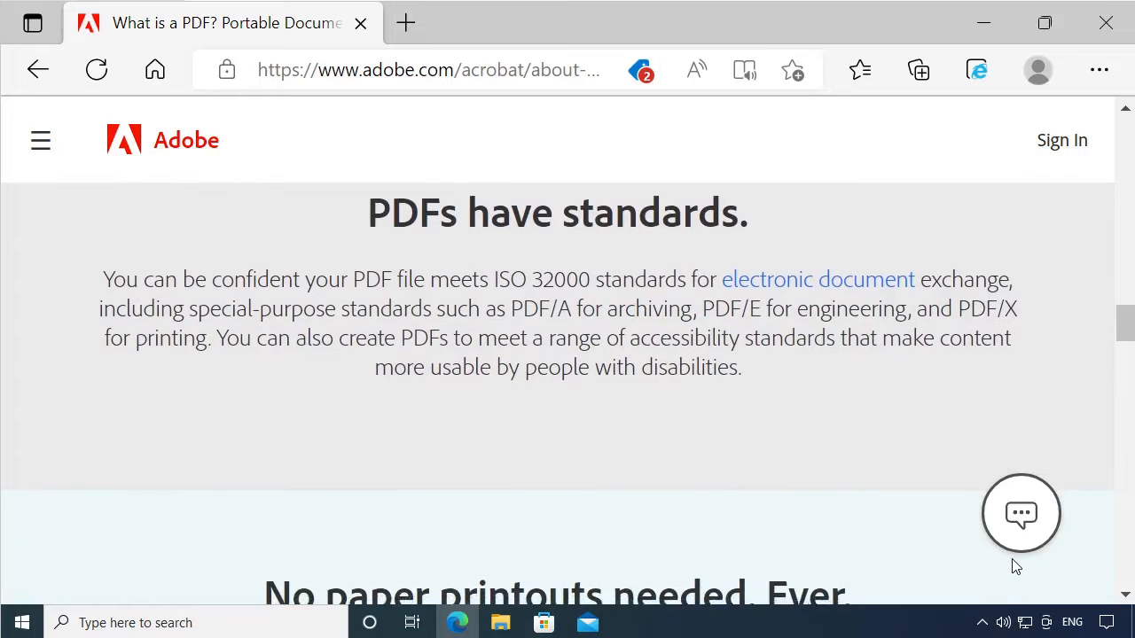
{"action": "scroll", "coordinate": [1015, 568], "scroll_direction": "down", "scroll_amount": 1}
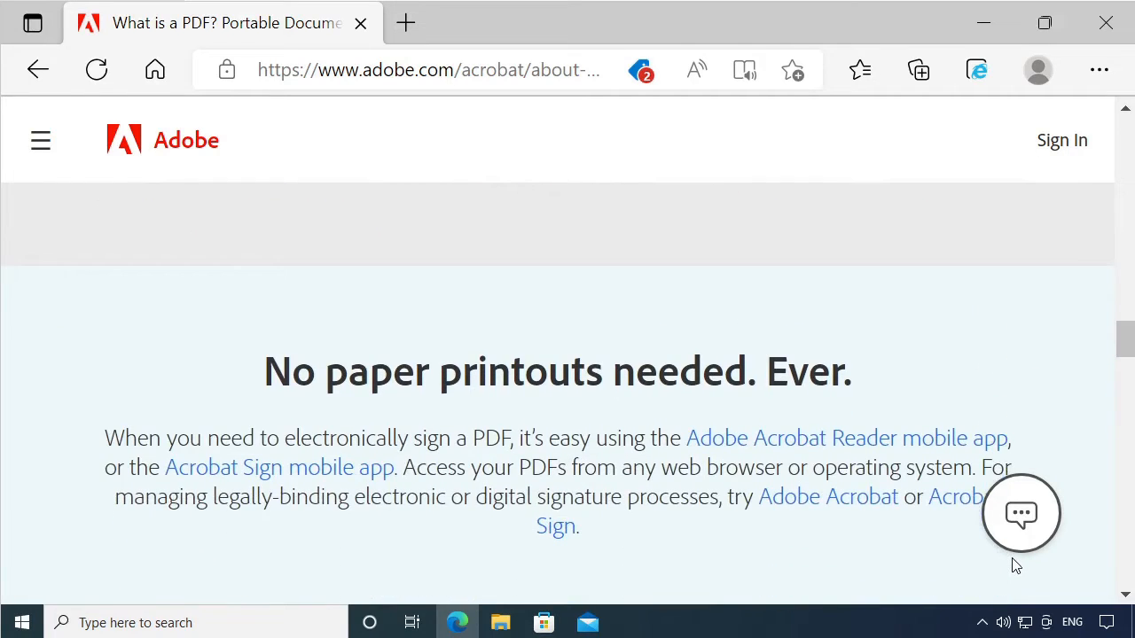
{"action": "scroll", "coordinate": [1015, 567], "scroll_direction": "down", "scroll_amount": 2}
{"action": "scroll", "coordinate": [1015, 567], "scroll_direction": "down", "scroll_amount": 2}
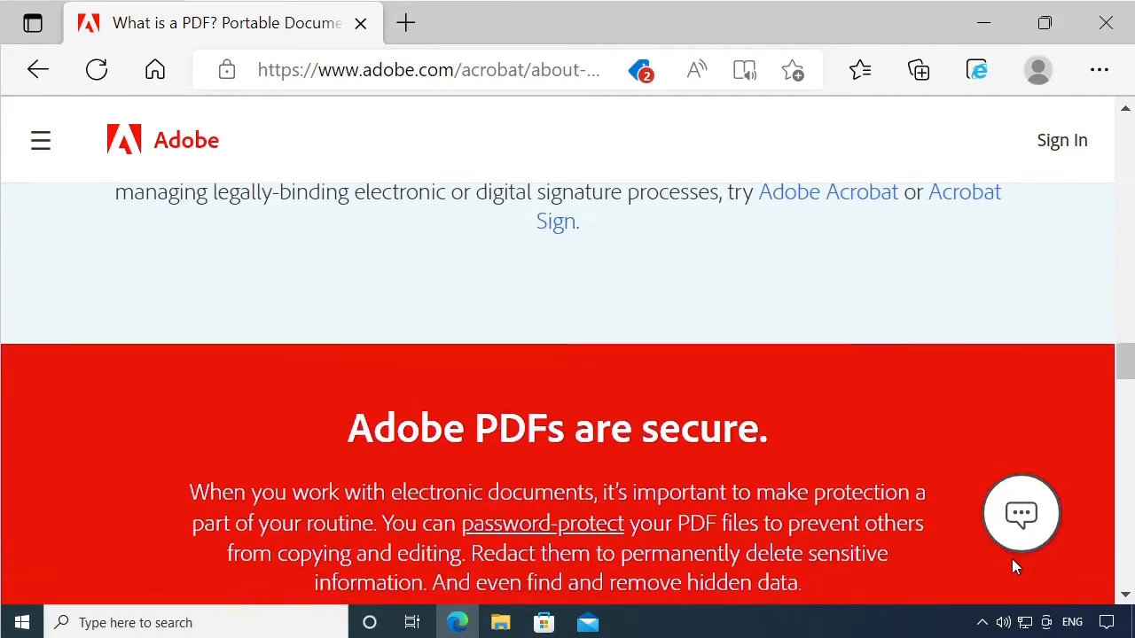
{"action": "scroll", "coordinate": [1015, 567], "scroll_direction": "down", "scroll_amount": 1}
{"action": "scroll", "coordinate": [1015, 566], "scroll_direction": "down", "scroll_amount": 2}
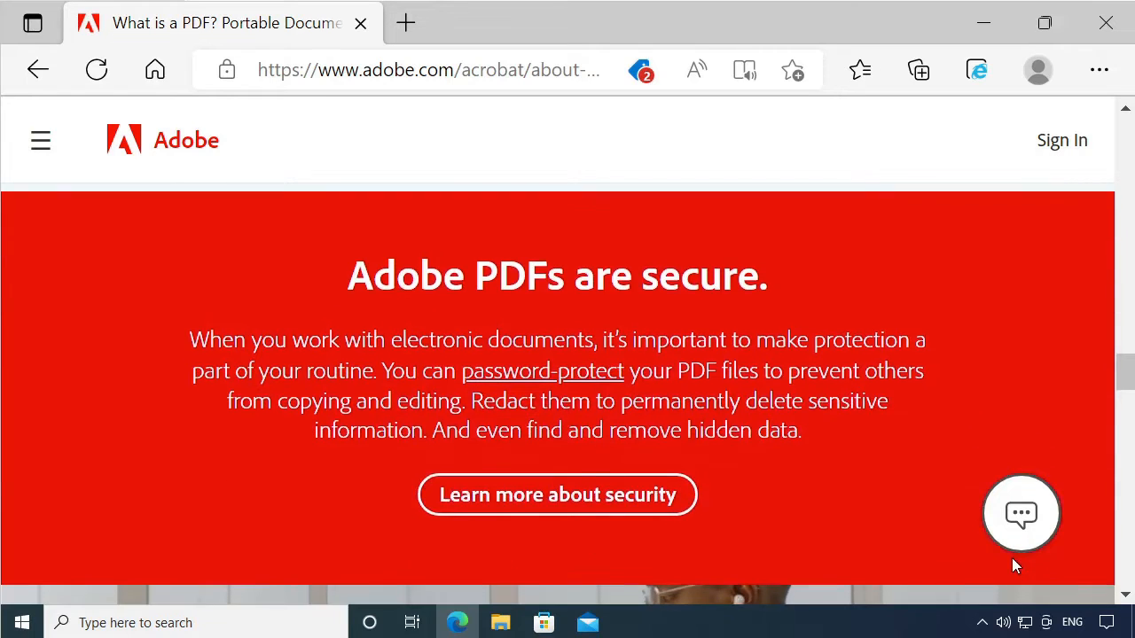
{"action": "scroll", "coordinate": [1015, 566], "scroll_direction": "down", "scroll_amount": 4}
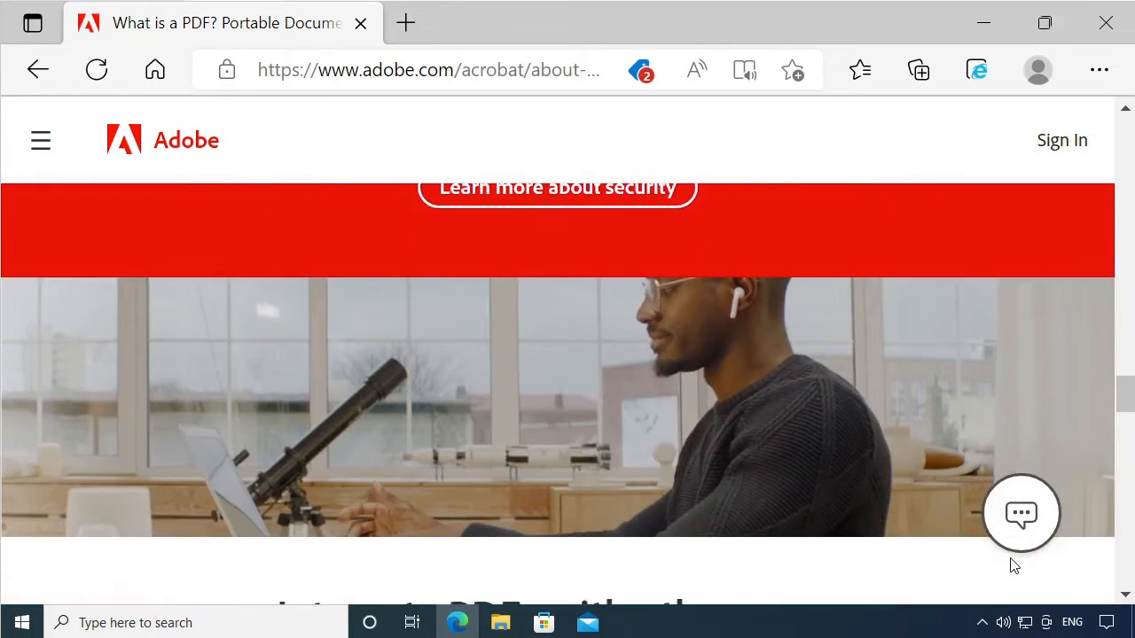
Review the sections on app integrations, document scanning, Acrobat's editing and converter tools, and PDF mobile apps.
{"action": "scroll", "coordinate": [1014, 566], "scroll_direction": "down", "scroll_amount": 3}
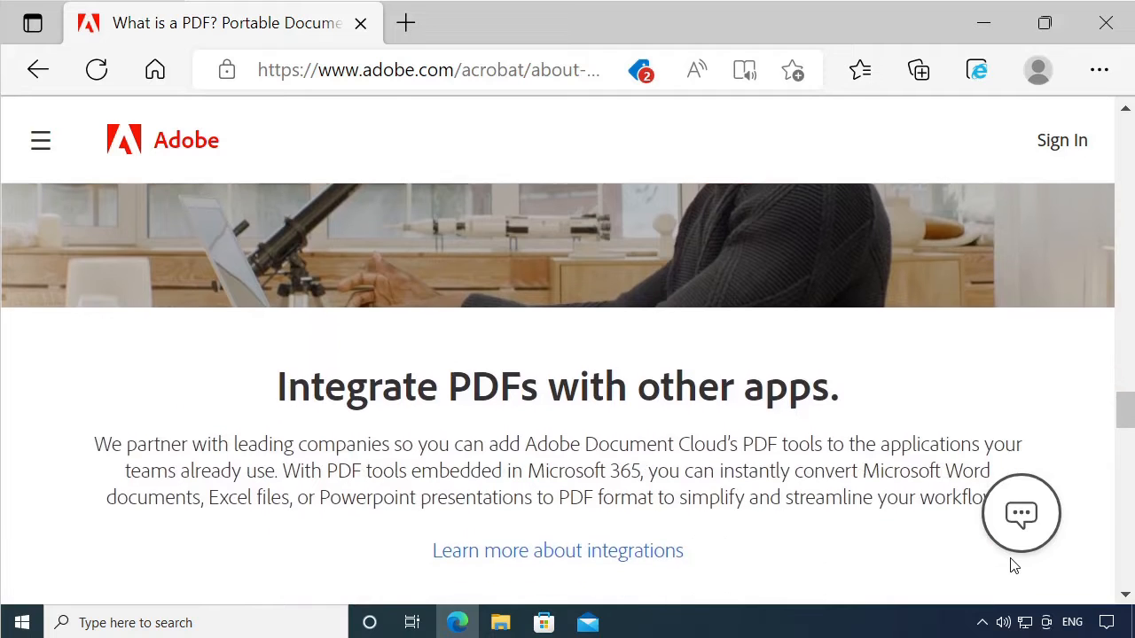
{"action": "scroll", "coordinate": [1014, 566], "scroll_direction": "down", "scroll_amount": 3}
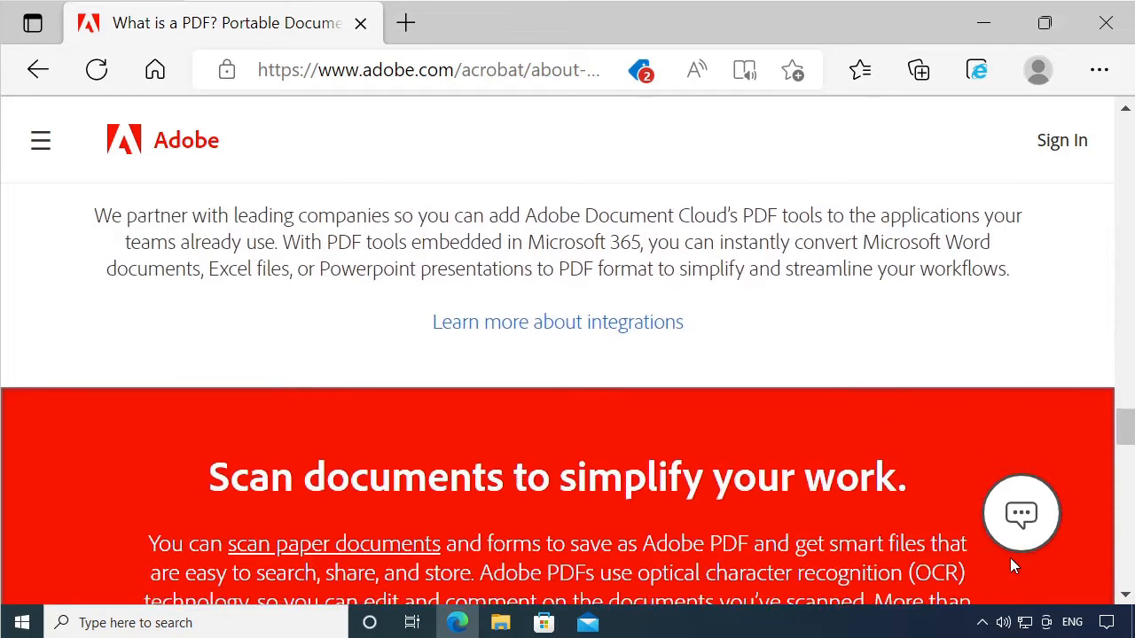
{"action": "scroll", "coordinate": [1015, 566], "scroll_direction": "down", "scroll_amount": 1}
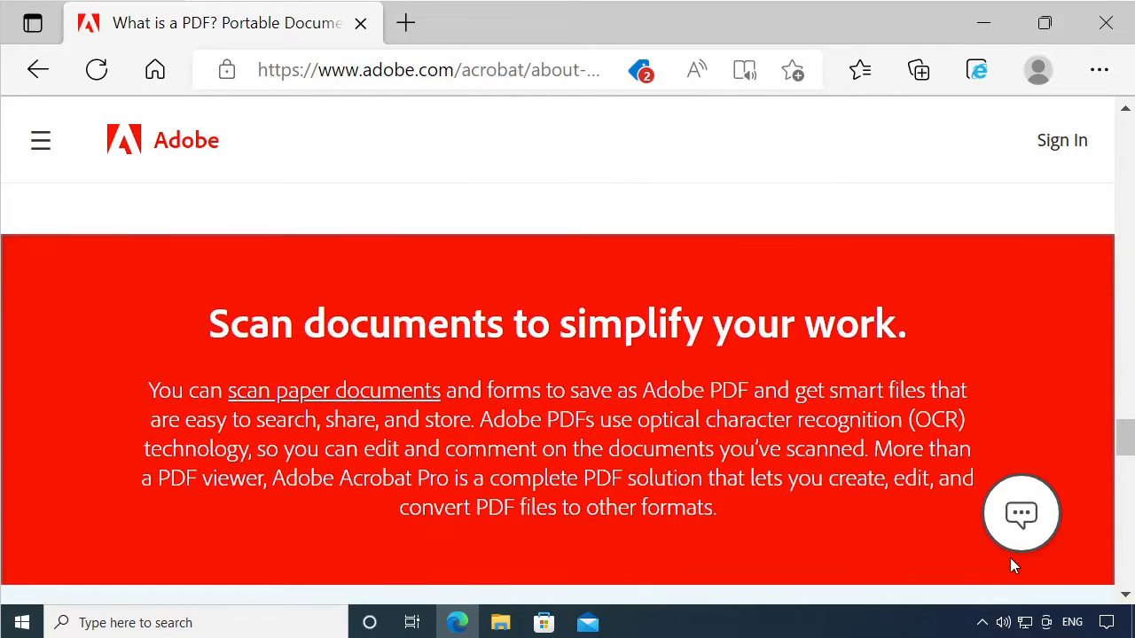
{"action": "scroll", "coordinate": [1014, 565], "scroll_direction": "down", "scroll_amount": 4}
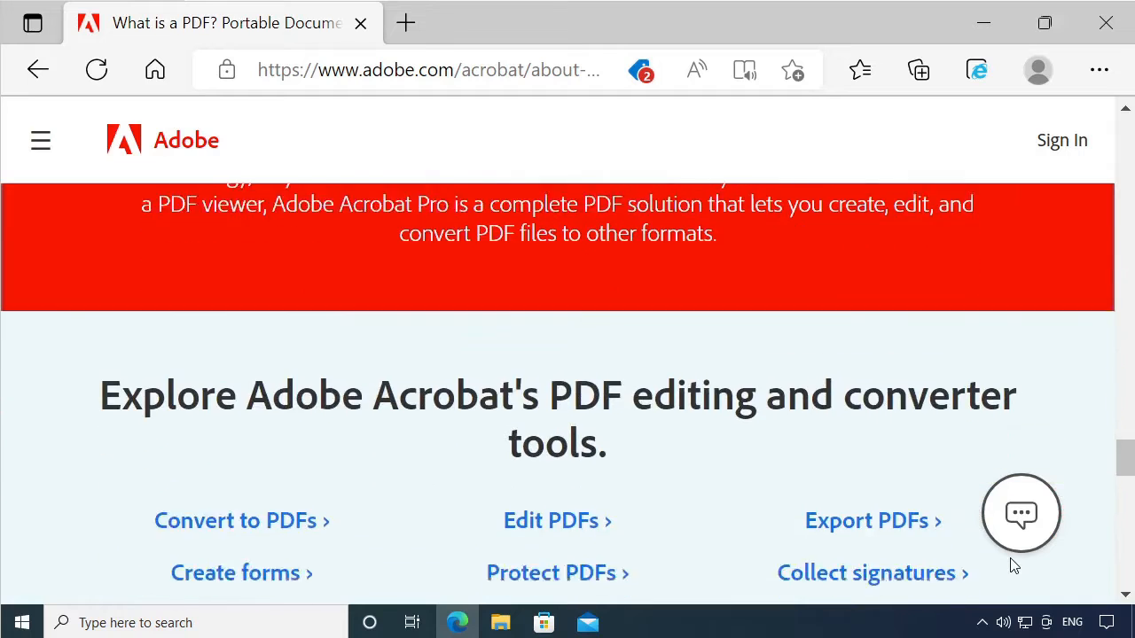
{"action": "scroll", "coordinate": [1014, 566], "scroll_direction": "down", "scroll_amount": 3}
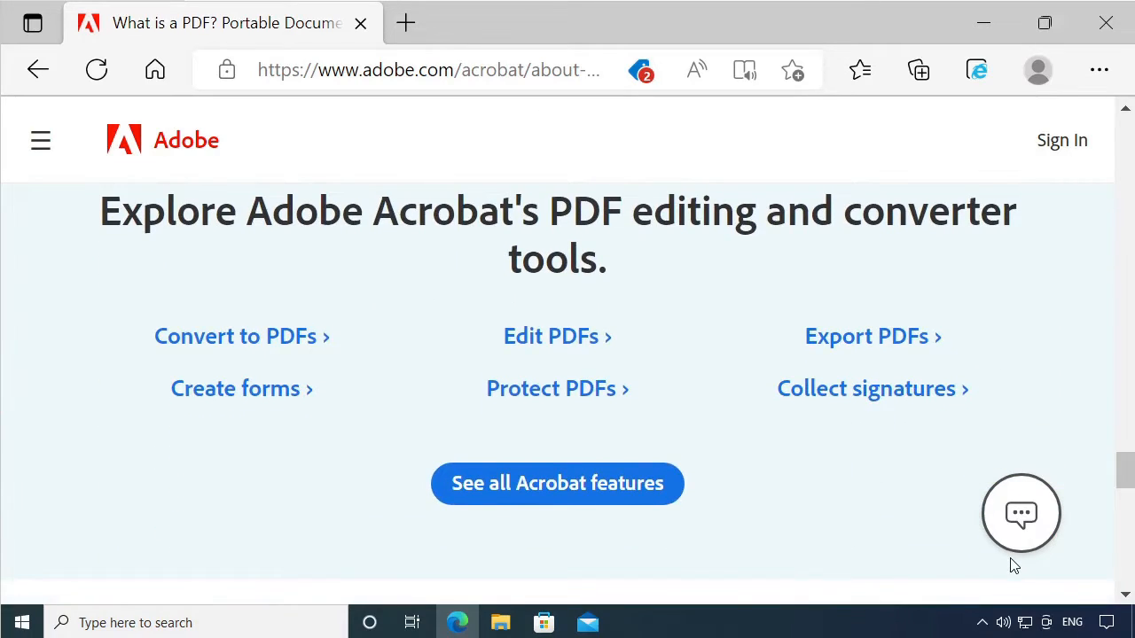
{"action": "scroll", "coordinate": [1014, 565], "scroll_direction": "down", "scroll_amount": 4}
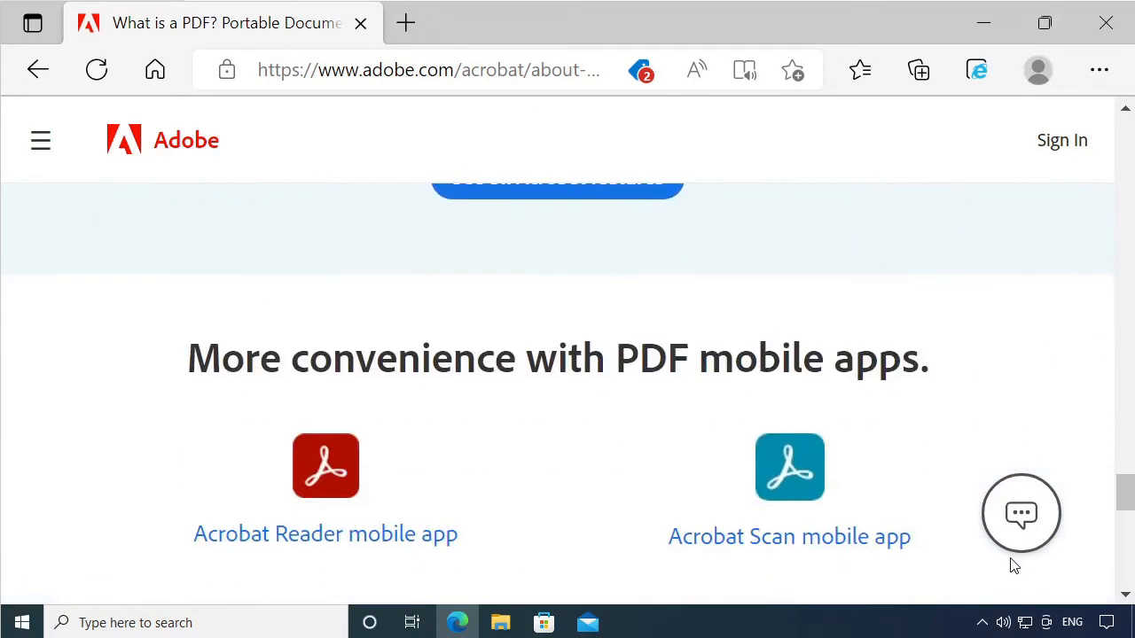
{"action": "scroll", "coordinate": [1014, 565], "scroll_direction": "down", "scroll_amount": 4}
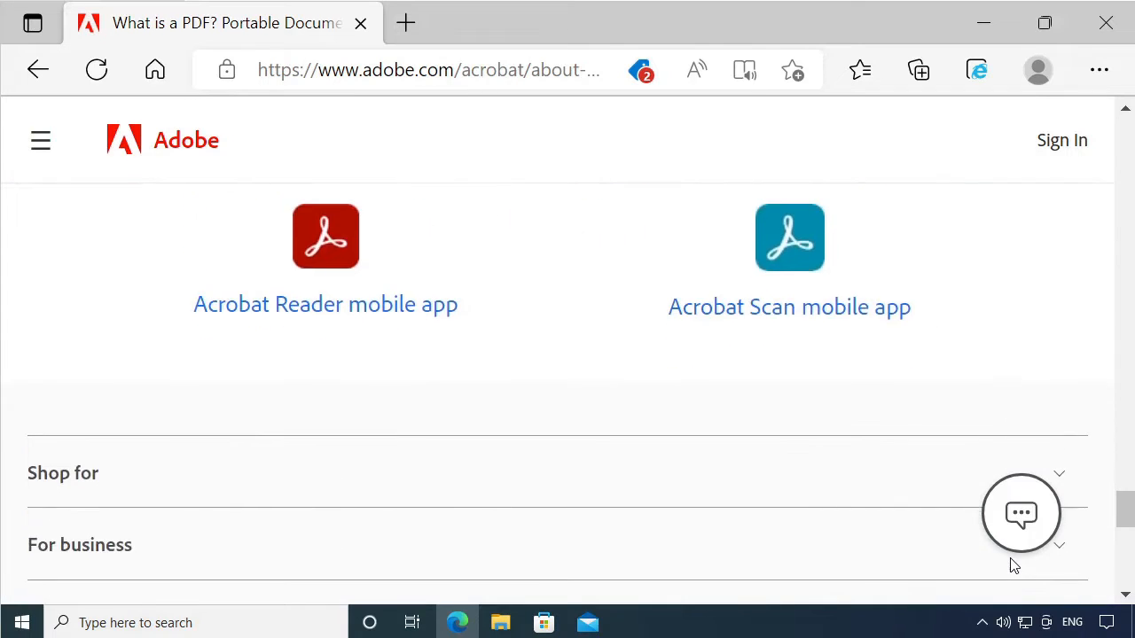
{"action": "scroll", "coordinate": [1014, 566], "scroll_direction": "down", "scroll_amount": 1}
{"action": "scroll", "coordinate": [1019, 567], "scroll_direction": "up", "scroll_amount": 4}
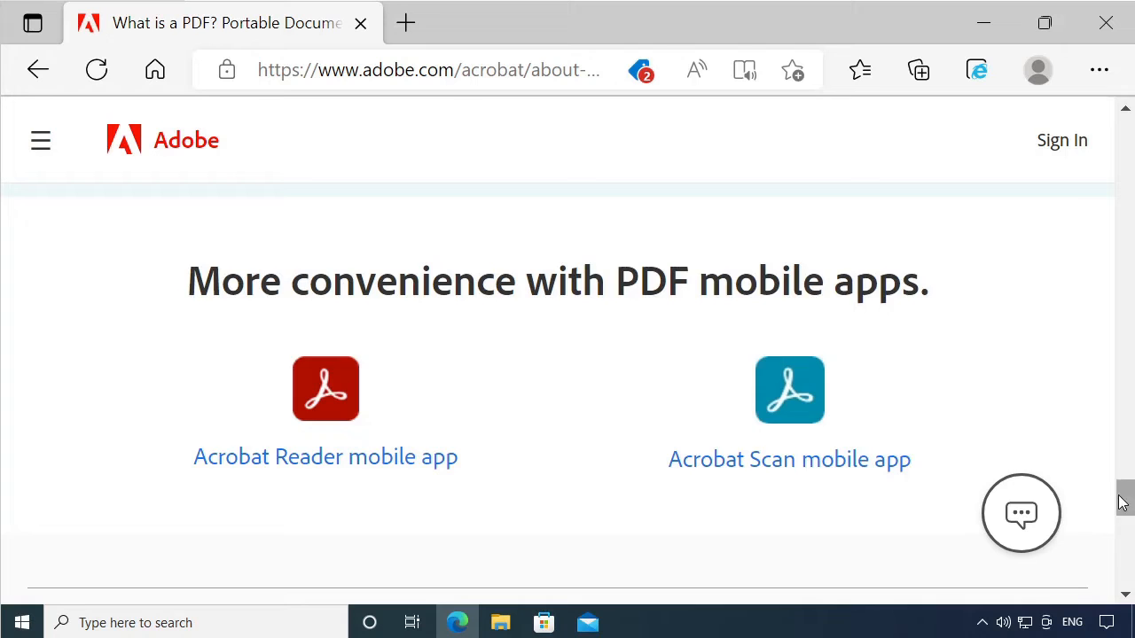
{"action": "left_click_drag", "start_coordinate": [1122, 499], "coordinate": [1124, 23]}
{"action": "left_click", "coordinate": [1122, 23]}
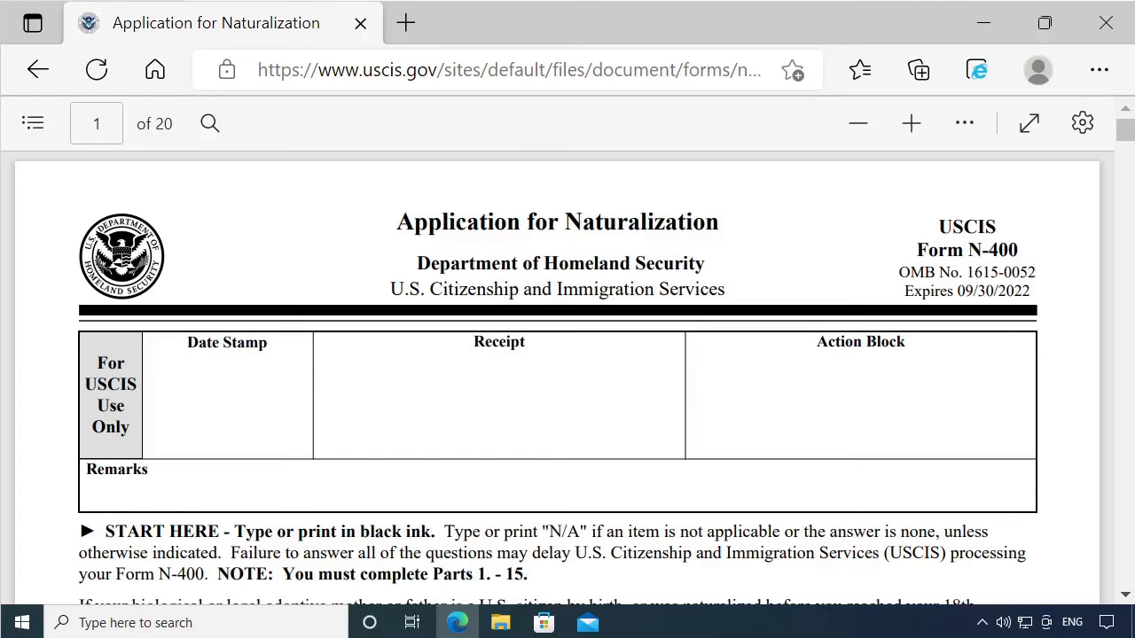
In Part 1 of the naturalization form, mark eligibility boxes A (resident at least 5 years) and B (at least 3 years).
{"action": "scroll", "coordinate": [532, 337], "scroll_direction": "down", "scroll_amount": 8}
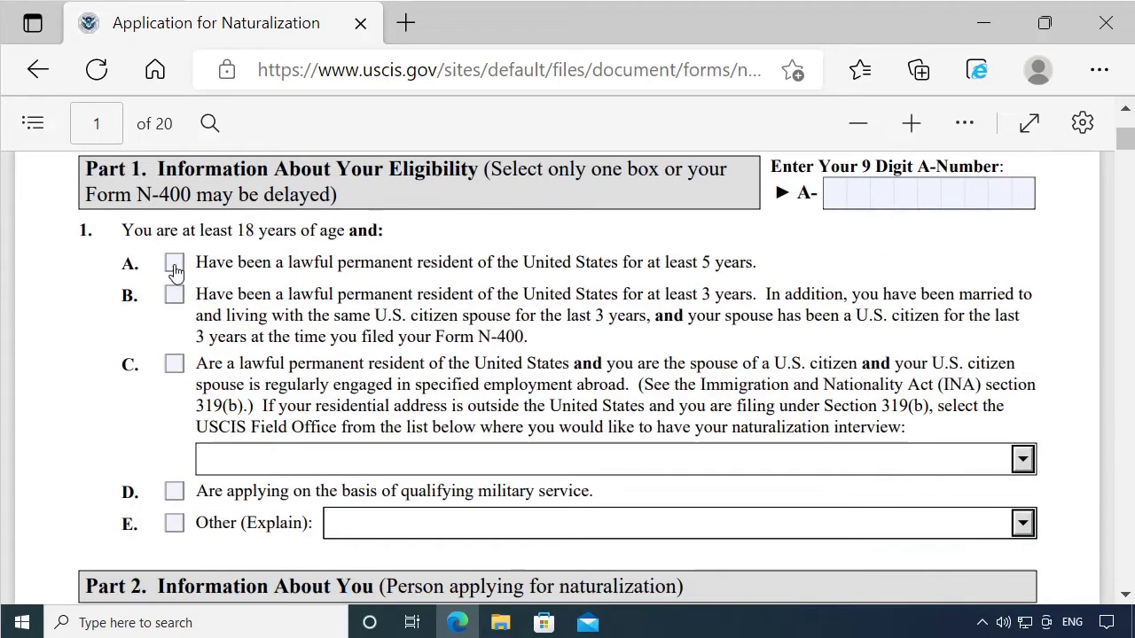
{"action": "left_click", "coordinate": [174, 263]}
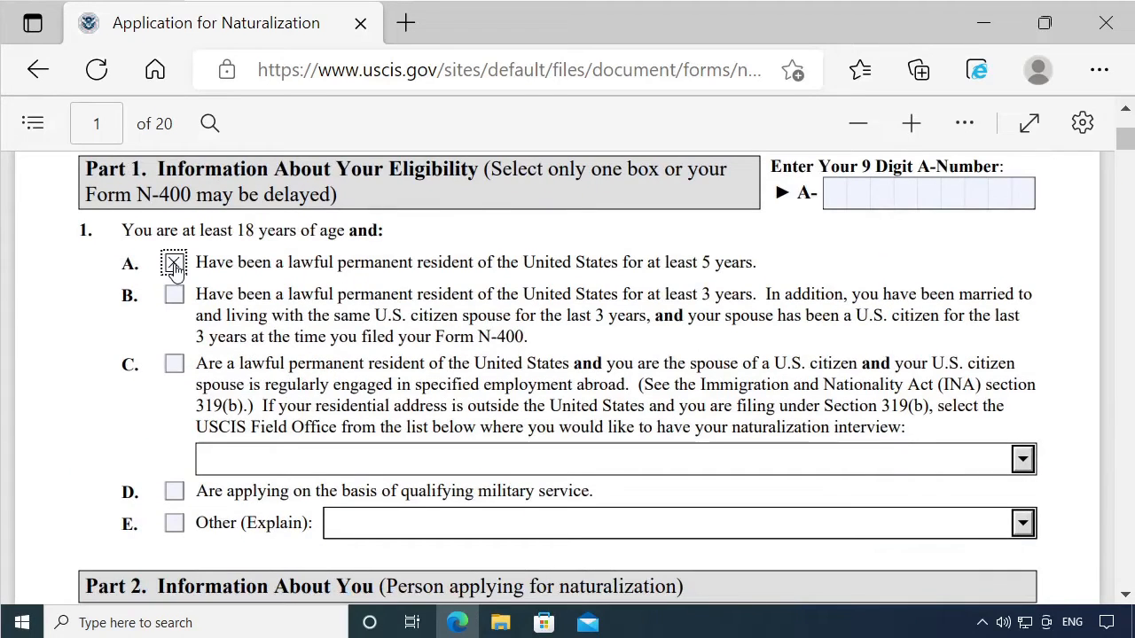
{"action": "left_click", "coordinate": [174, 297]}
Enter the applicant's family name and given name under Your Current Legal Name in Part 2, and save the PDF form.
{"action": "scroll", "coordinate": [370, 401], "scroll_direction": "down", "scroll_amount": 5}
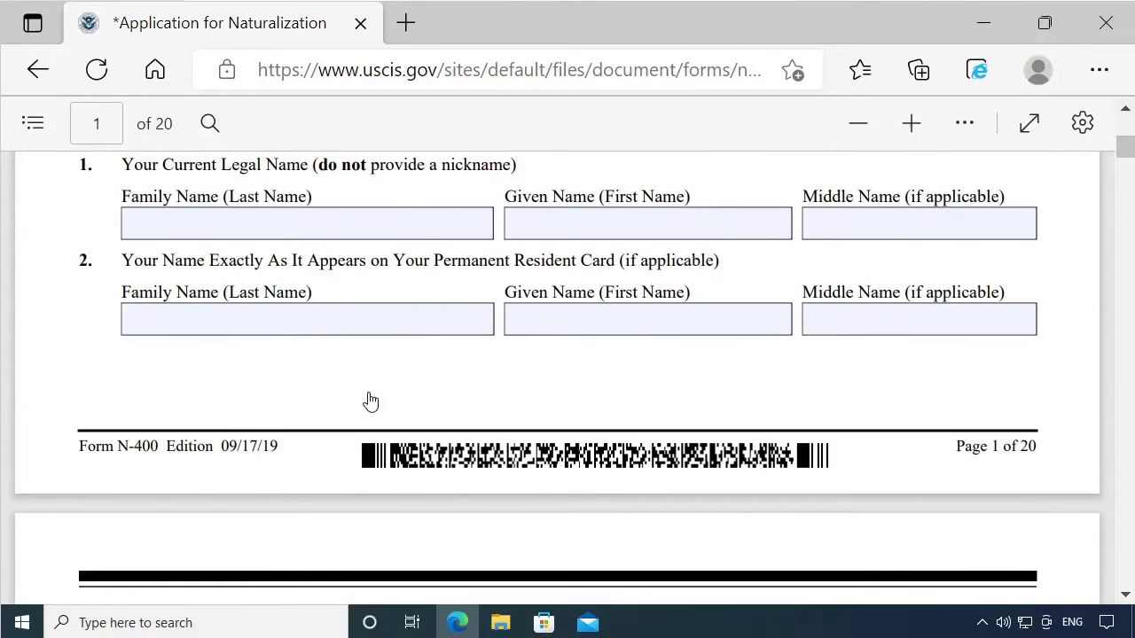
{"action": "left_click", "coordinate": [205, 220]}
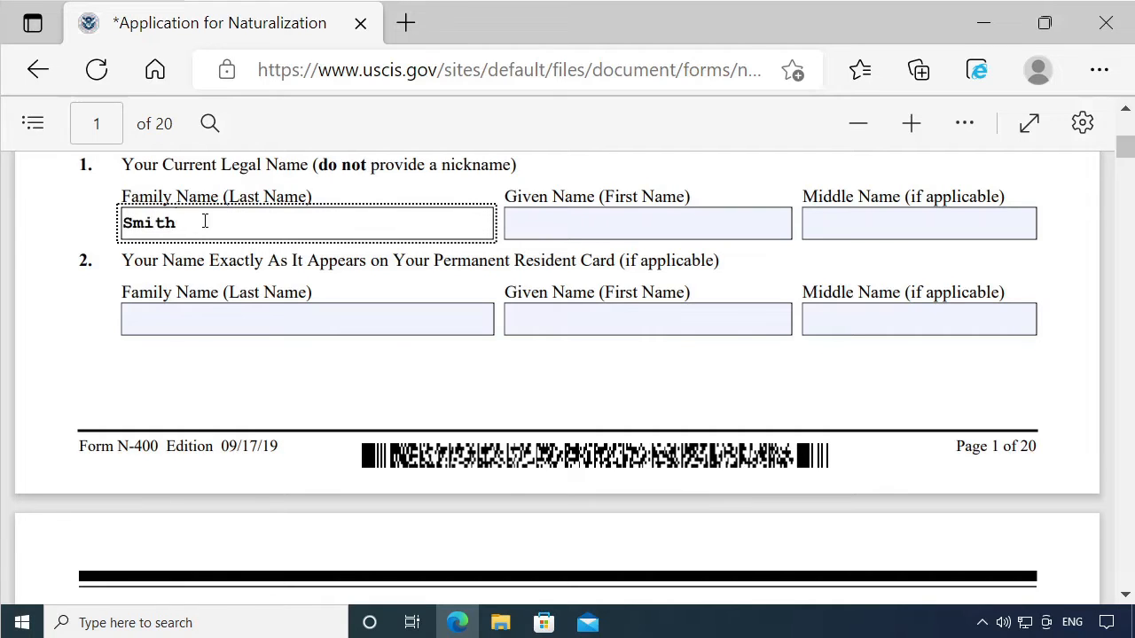
{"action": "left_click", "coordinate": [517, 223]}
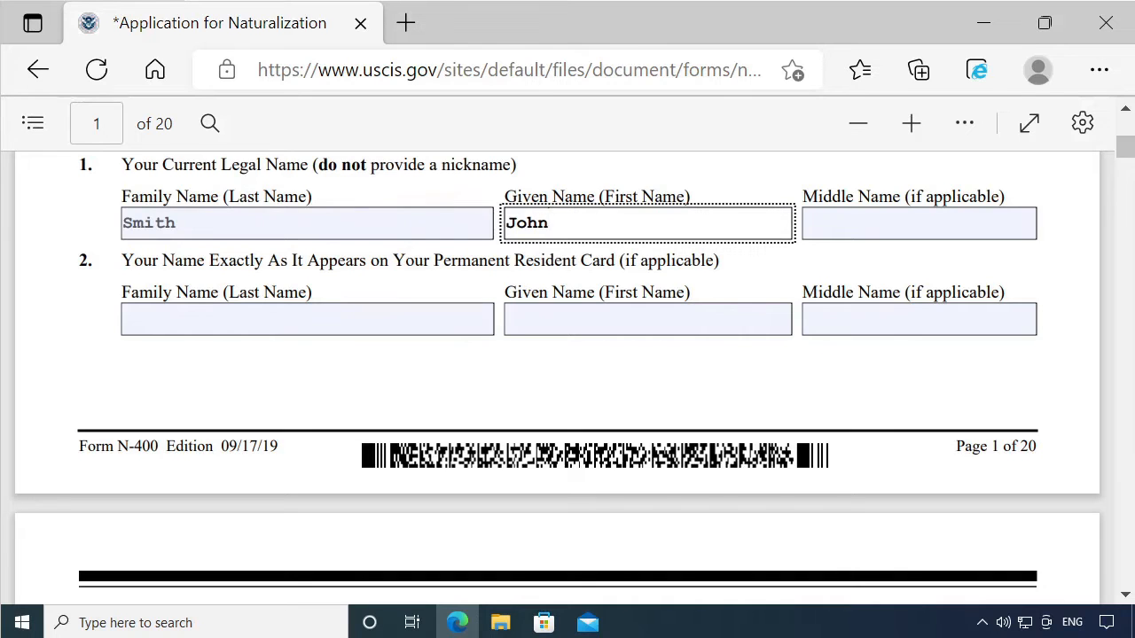
{"action": "left_click", "coordinate": [964, 123]}
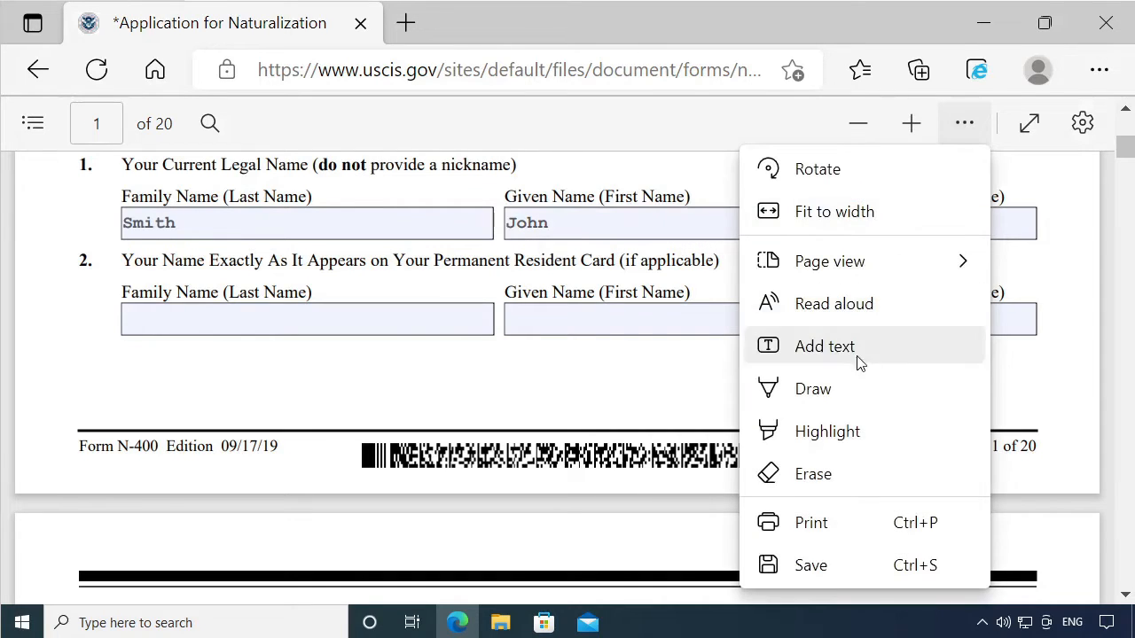
{"action": "left_click", "coordinate": [849, 565]}
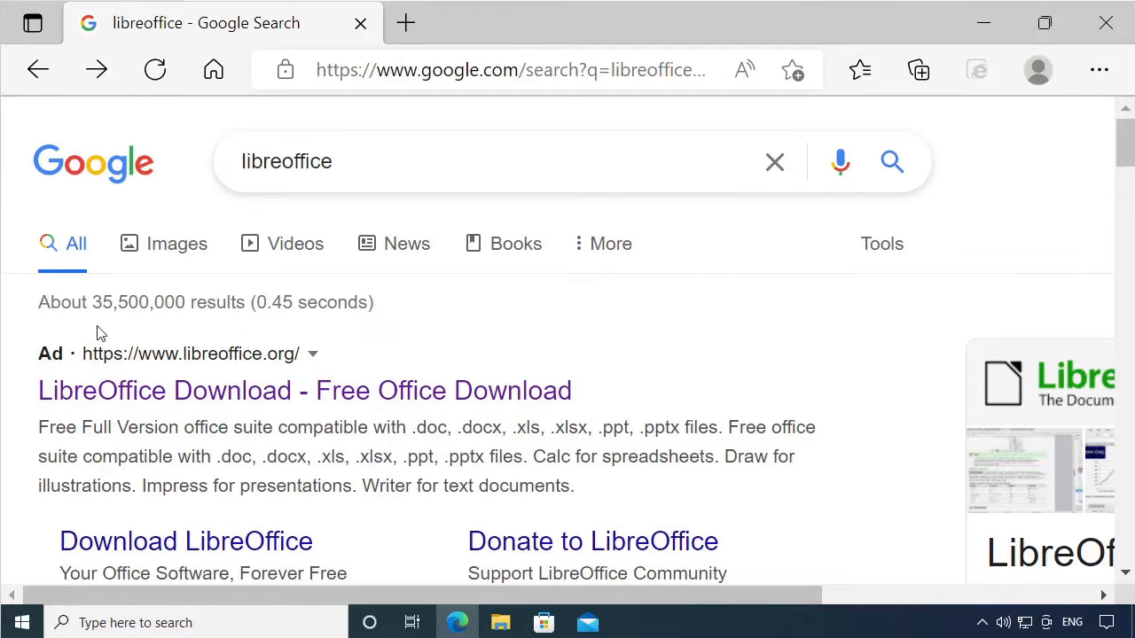
Open the LibreOffice website from the Google results and read the What is LibreOffice? overview.
{"action": "left_click", "coordinate": [137, 396]}
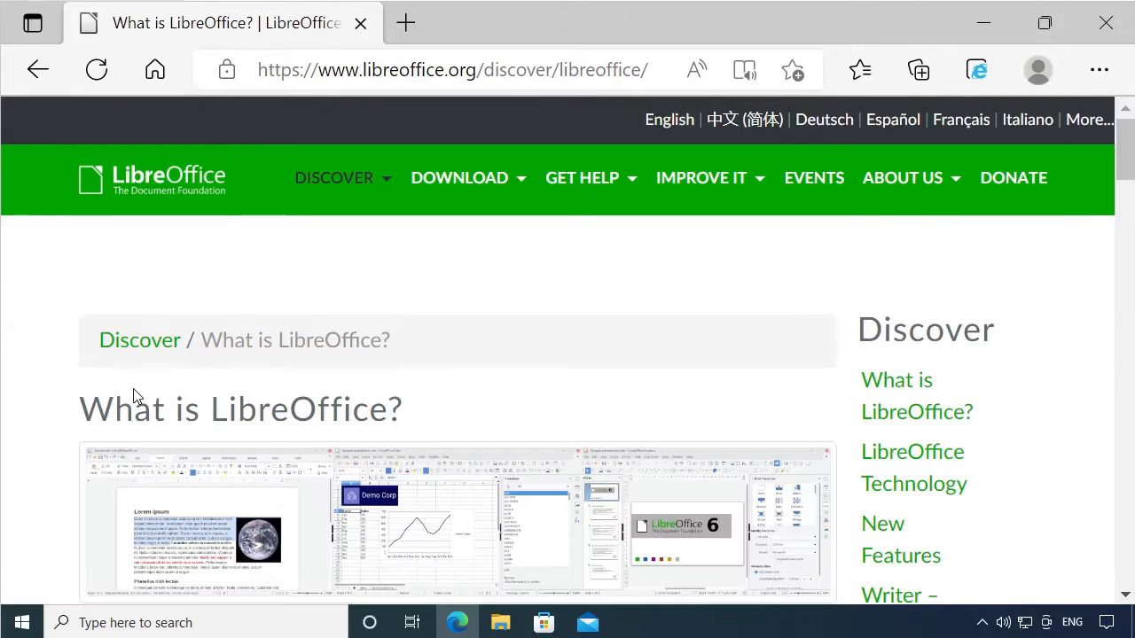
{"action": "scroll", "coordinate": [1045, 471], "scroll_direction": "down", "scroll_amount": 3}
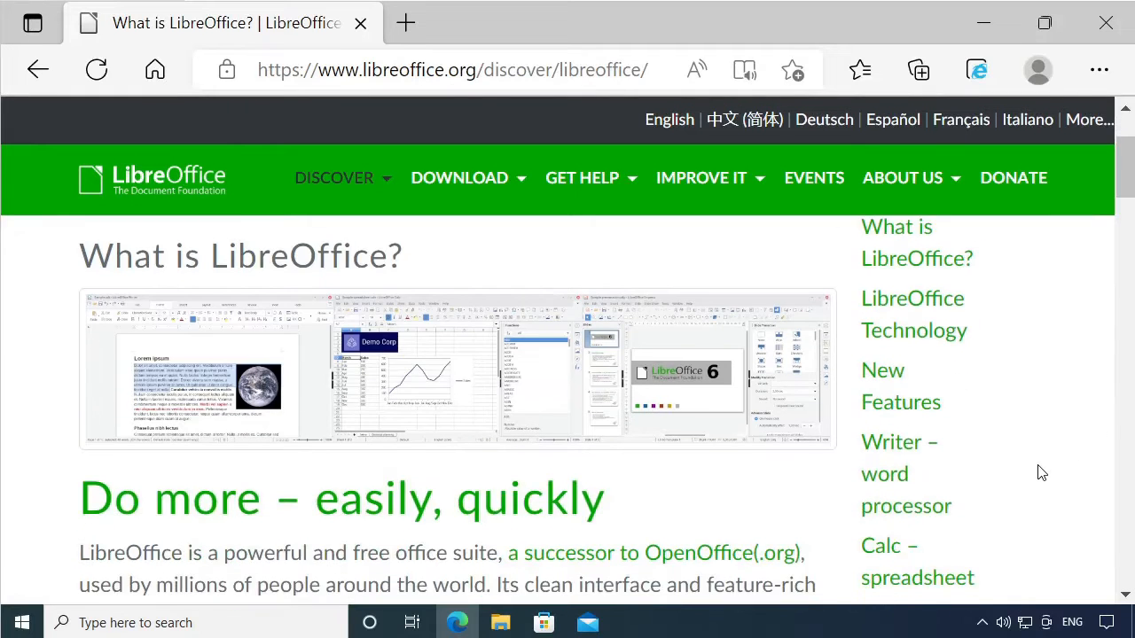
{"action": "scroll", "coordinate": [1041, 472], "scroll_direction": "down", "scroll_amount": 3}
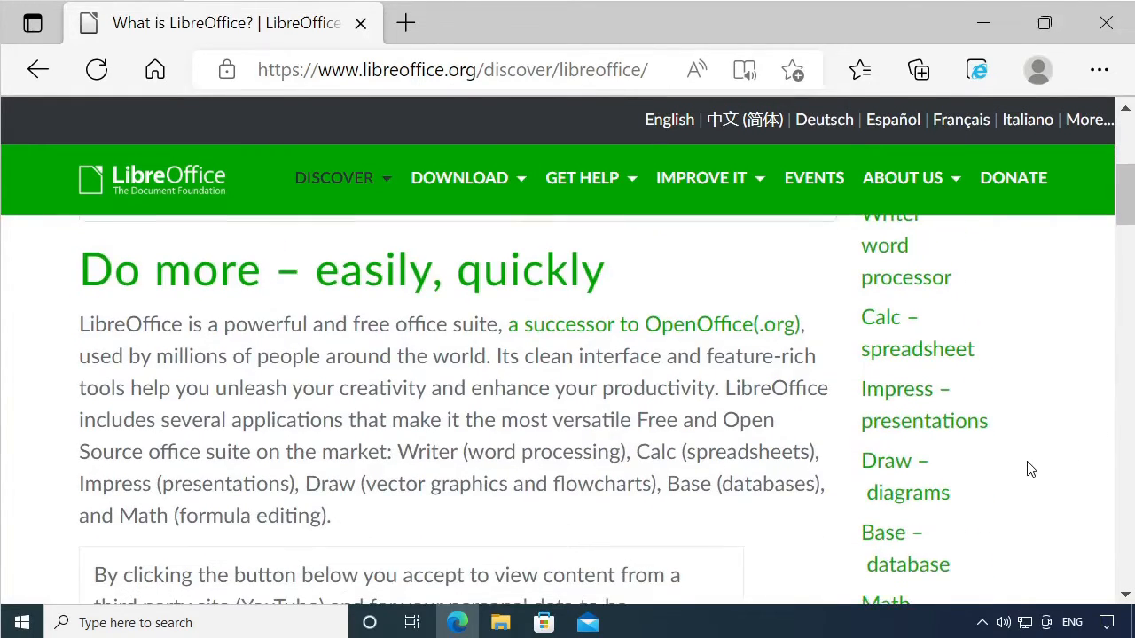
{"action": "scroll", "coordinate": [1031, 470], "scroll_direction": "down", "scroll_amount": 3}
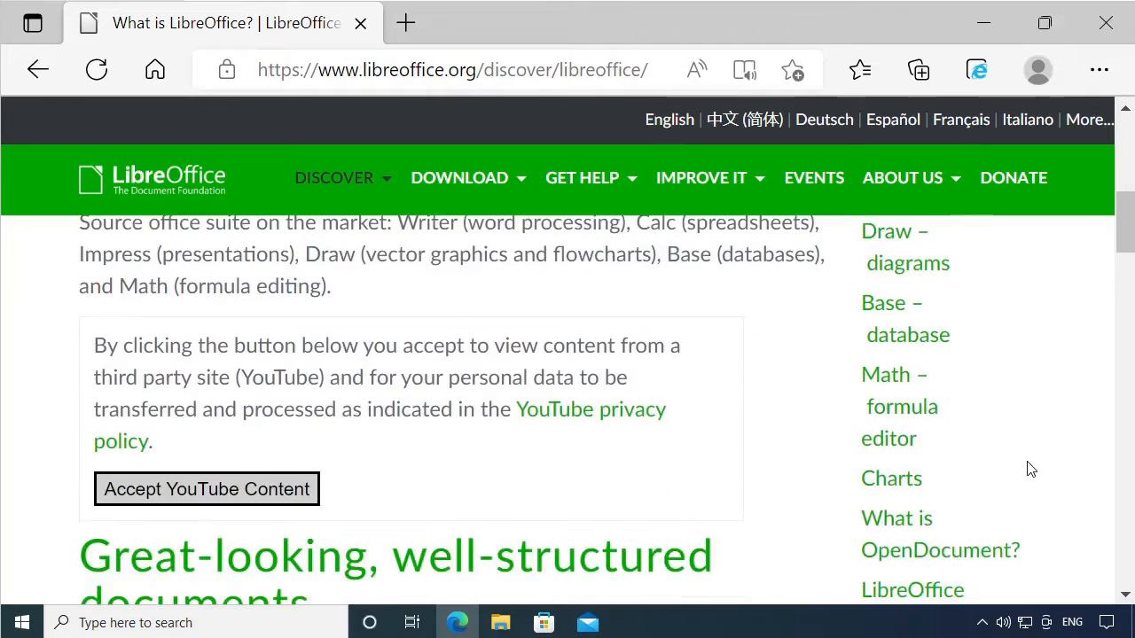
{"action": "scroll", "coordinate": [1028, 470], "scroll_direction": "down", "scroll_amount": 3}
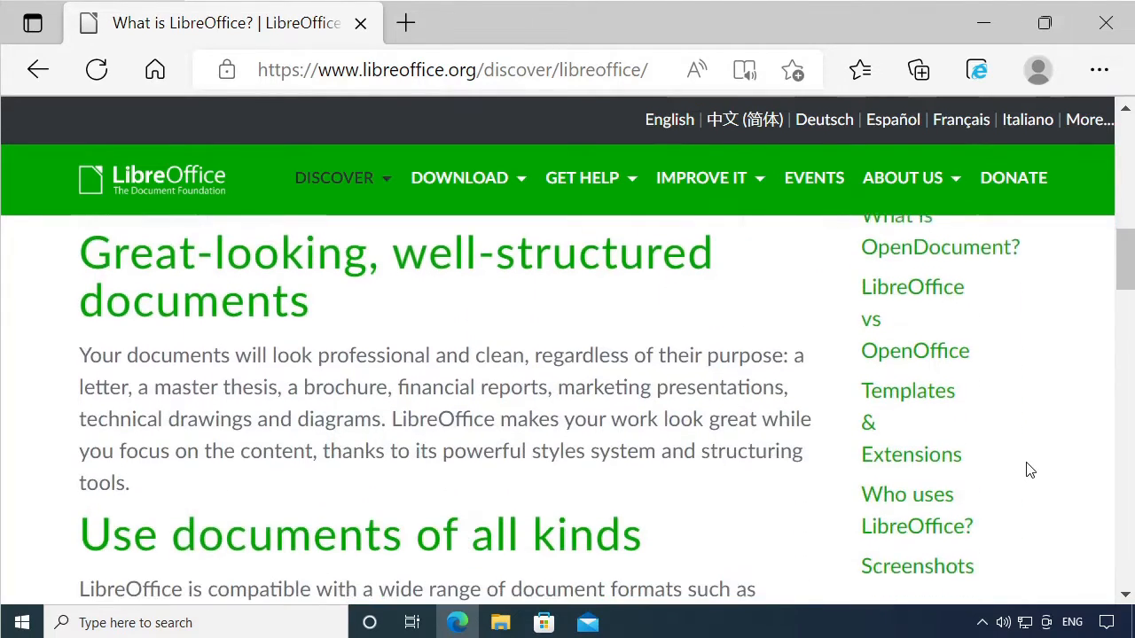
Read the rest of the What is LibreOffice? page, covering document formats, extensions, licensing, heritage and business use.
{"action": "scroll", "coordinate": [1026, 469], "scroll_direction": "down", "scroll_amount": 1}
{"action": "scroll", "coordinate": [949, 436], "scroll_direction": "down", "scroll_amount": 4}
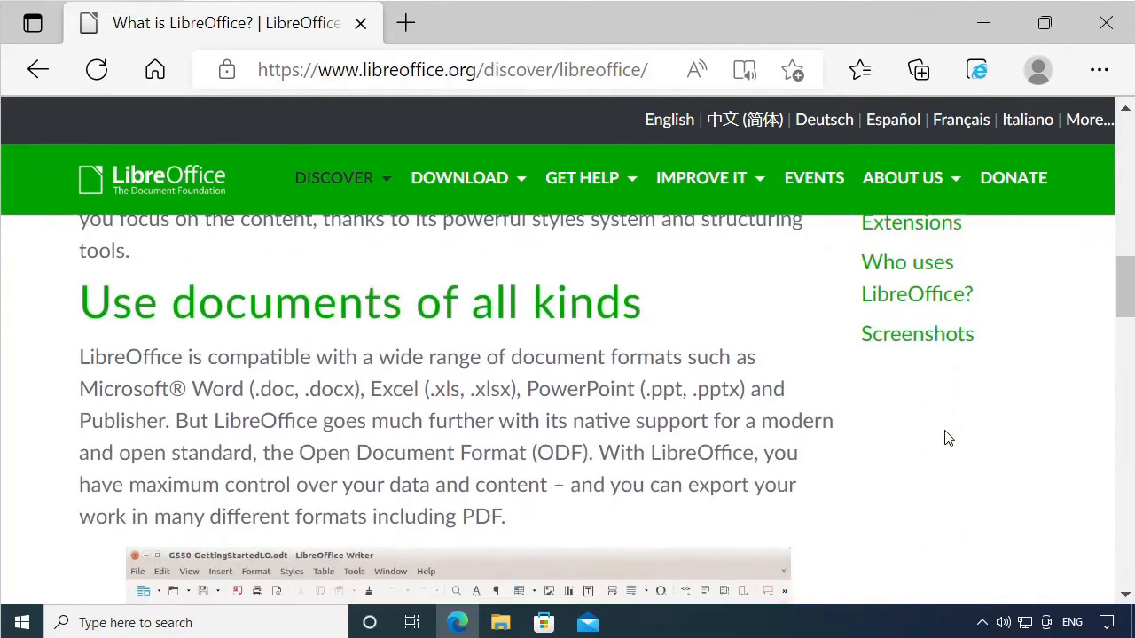
{"action": "scroll", "coordinate": [947, 441], "scroll_direction": "down", "scroll_amount": 4}
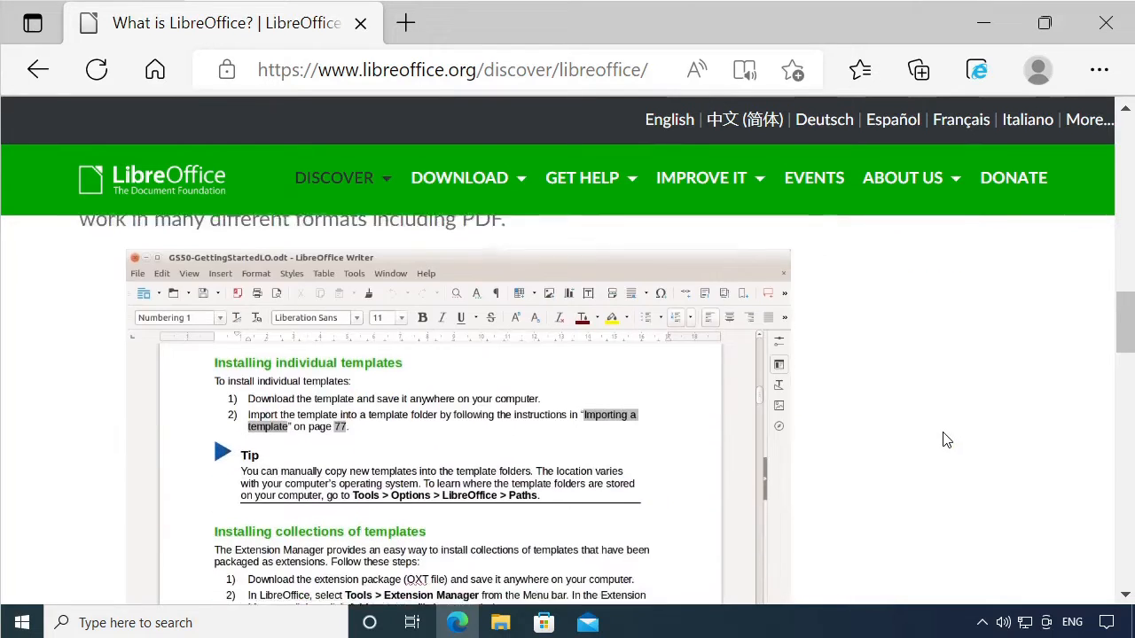
{"action": "scroll", "coordinate": [947, 441], "scroll_direction": "down", "scroll_amount": 3}
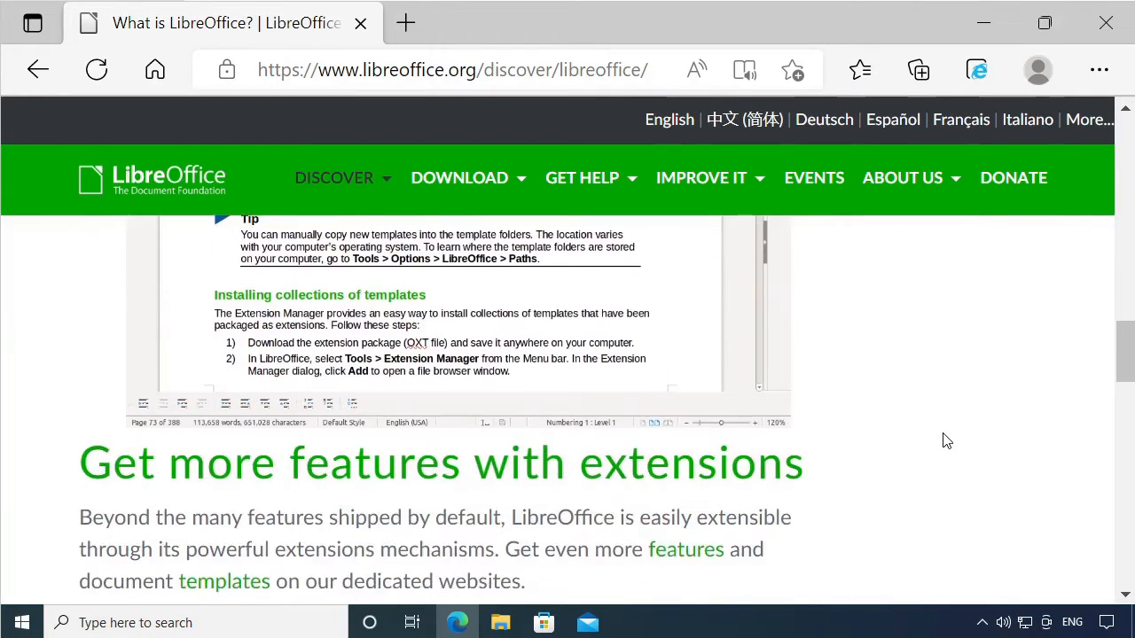
{"action": "scroll", "coordinate": [946, 441], "scroll_direction": "down", "scroll_amount": 5}
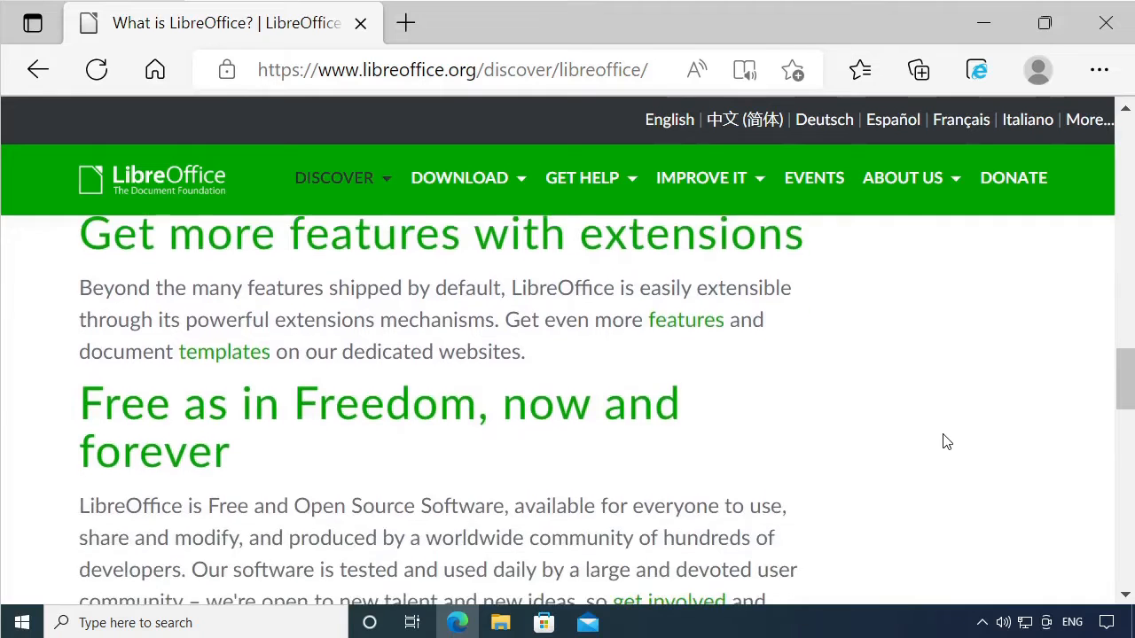
{"action": "scroll", "coordinate": [947, 445], "scroll_direction": "down", "scroll_amount": 4}
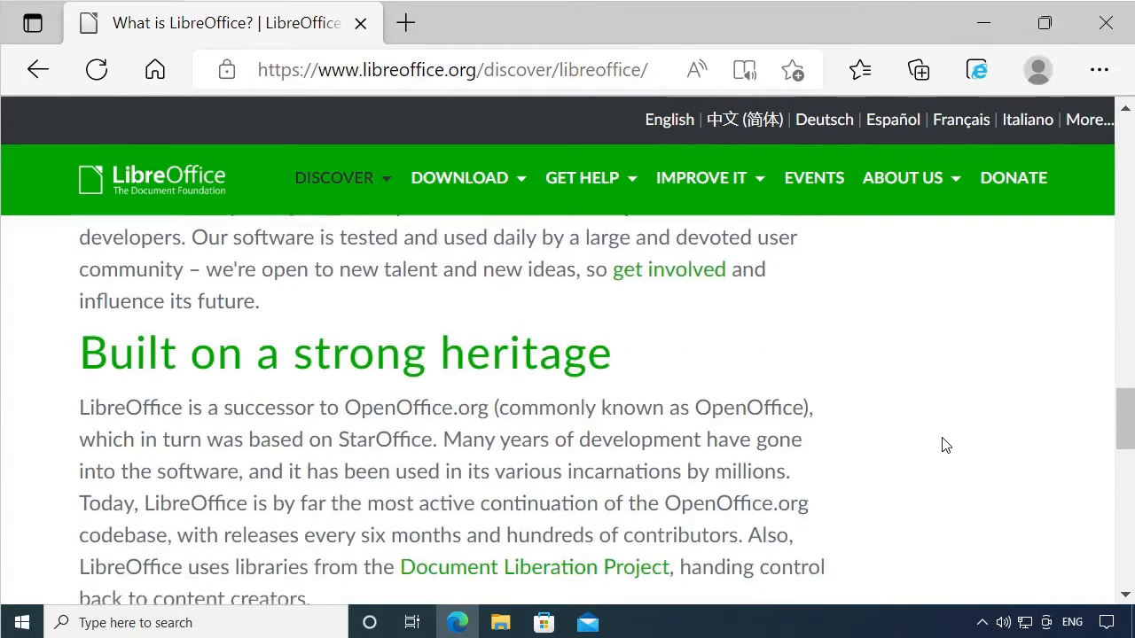
{"action": "scroll", "coordinate": [947, 445], "scroll_direction": "down", "scroll_amount": 3}
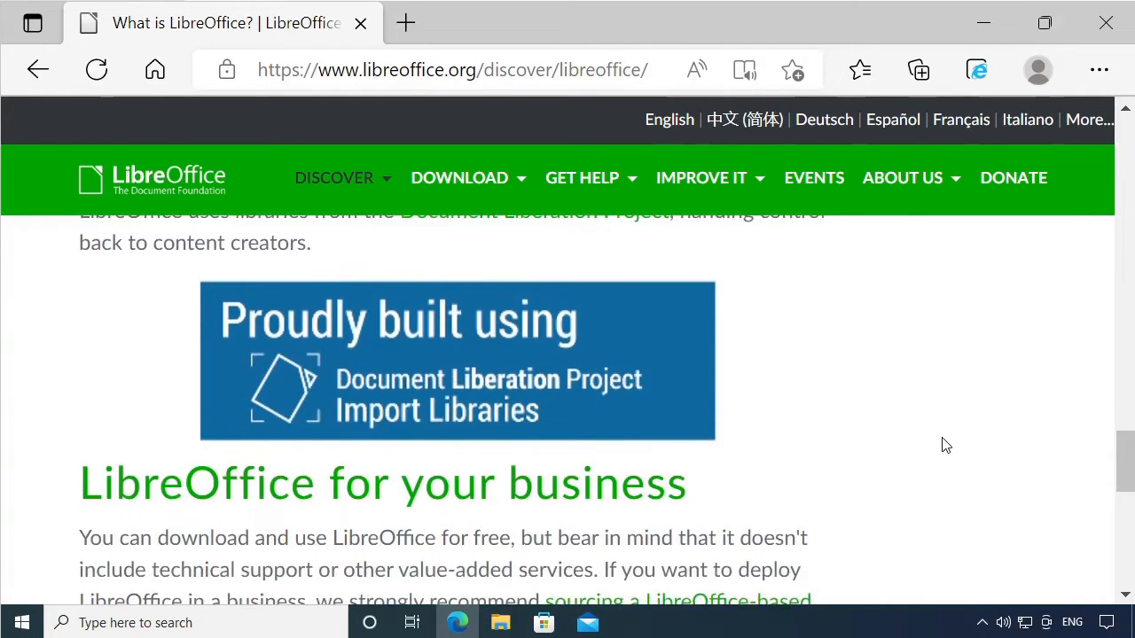
{"action": "scroll", "coordinate": [947, 445], "scroll_direction": "down", "scroll_amount": 4}
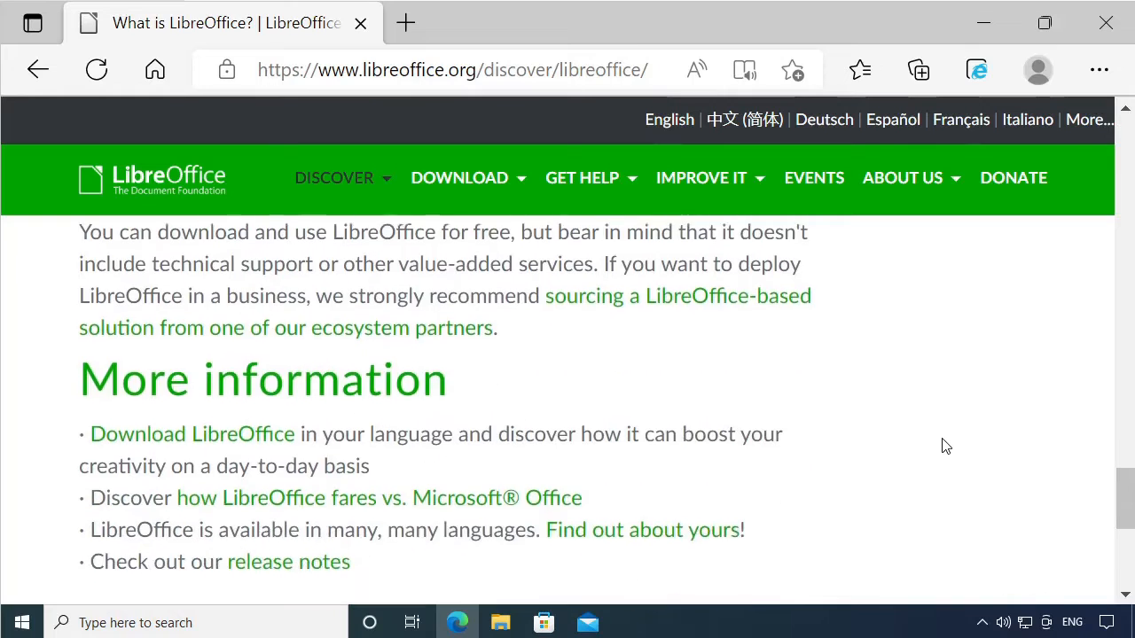
{"action": "scroll", "coordinate": [943, 446], "scroll_direction": "down", "scroll_amount": 2}
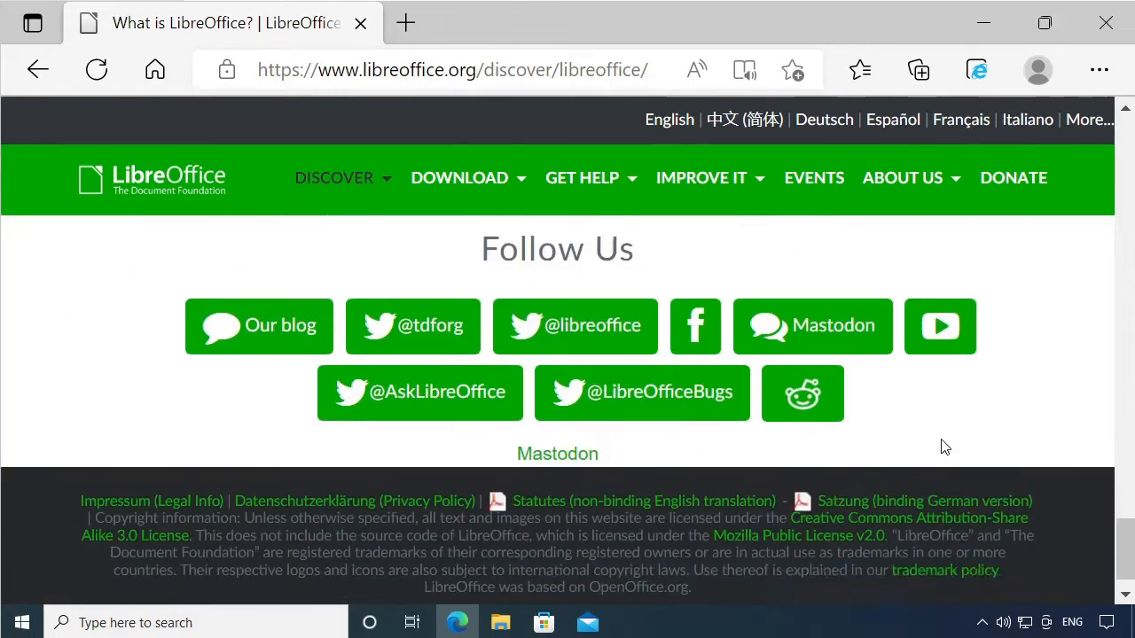
{"action": "scroll", "coordinate": [944, 446], "scroll_direction": "up", "scroll_amount": 5}
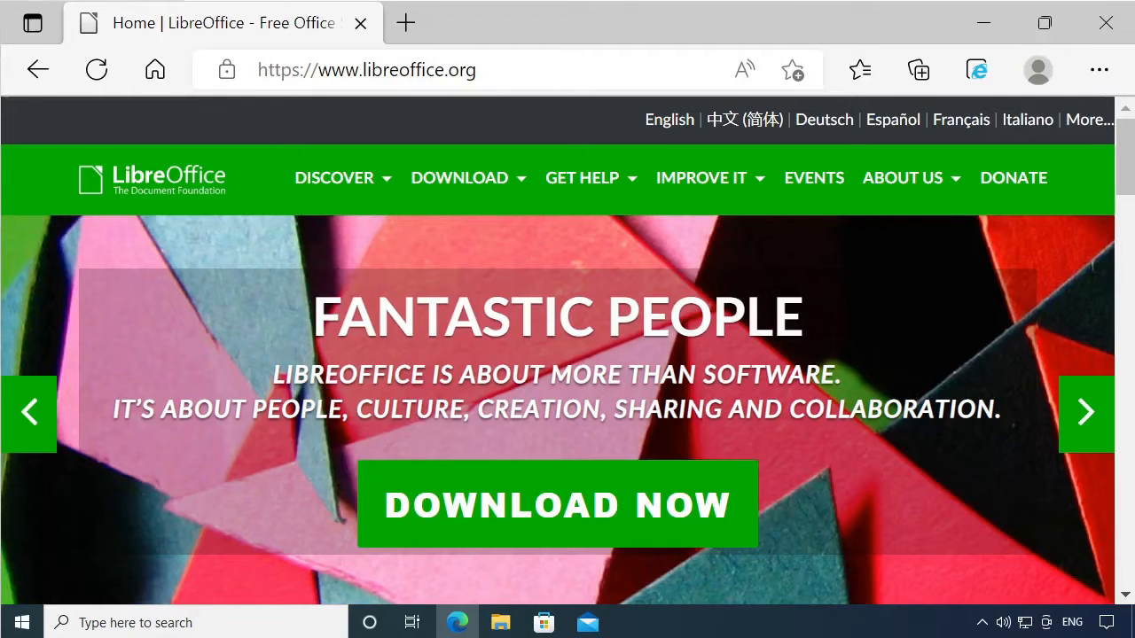
Download the Windows (64-bit) LibreOffice installer from the LibreOffice website's download page.
{"action": "left_click", "coordinate": [554, 501]}
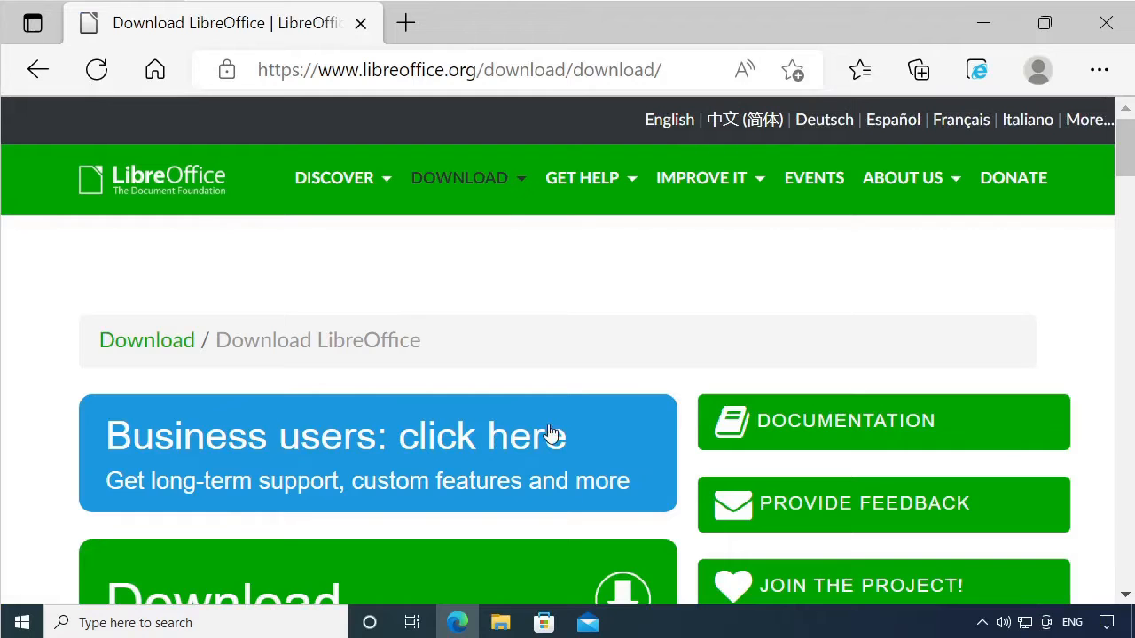
{"action": "scroll", "coordinate": [532, 414], "scroll_direction": "down", "scroll_amount": 1}
{"action": "scroll", "coordinate": [534, 412], "scroll_direction": "down", "scroll_amount": 3}
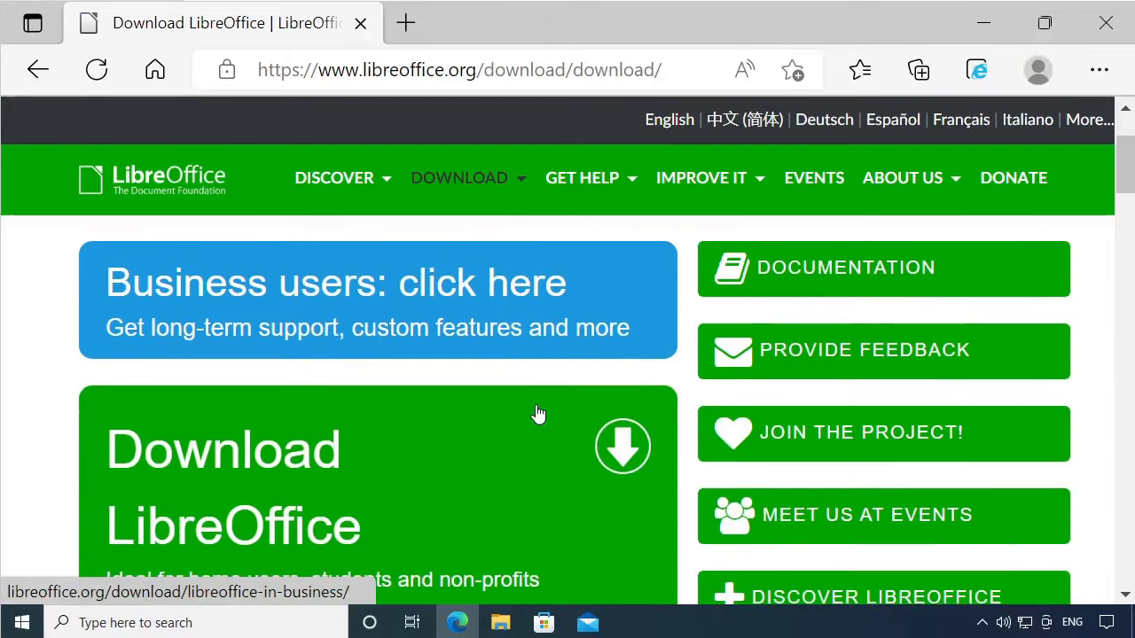
{"action": "scroll", "coordinate": [530, 403], "scroll_direction": "down", "scroll_amount": 2}
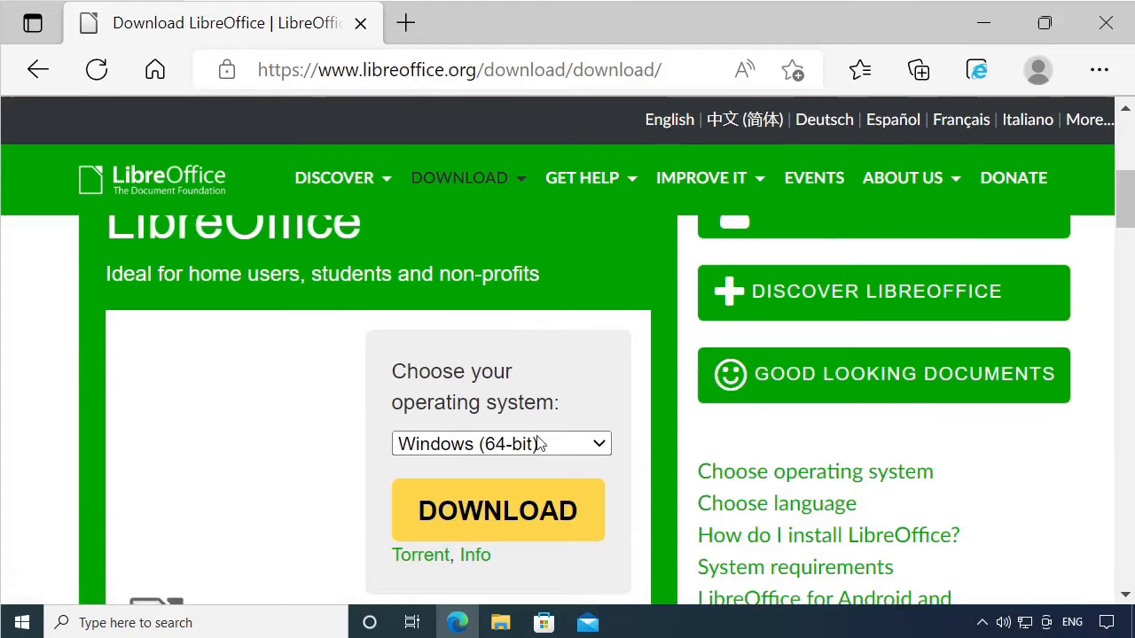
{"action": "left_click", "coordinate": [518, 511]}
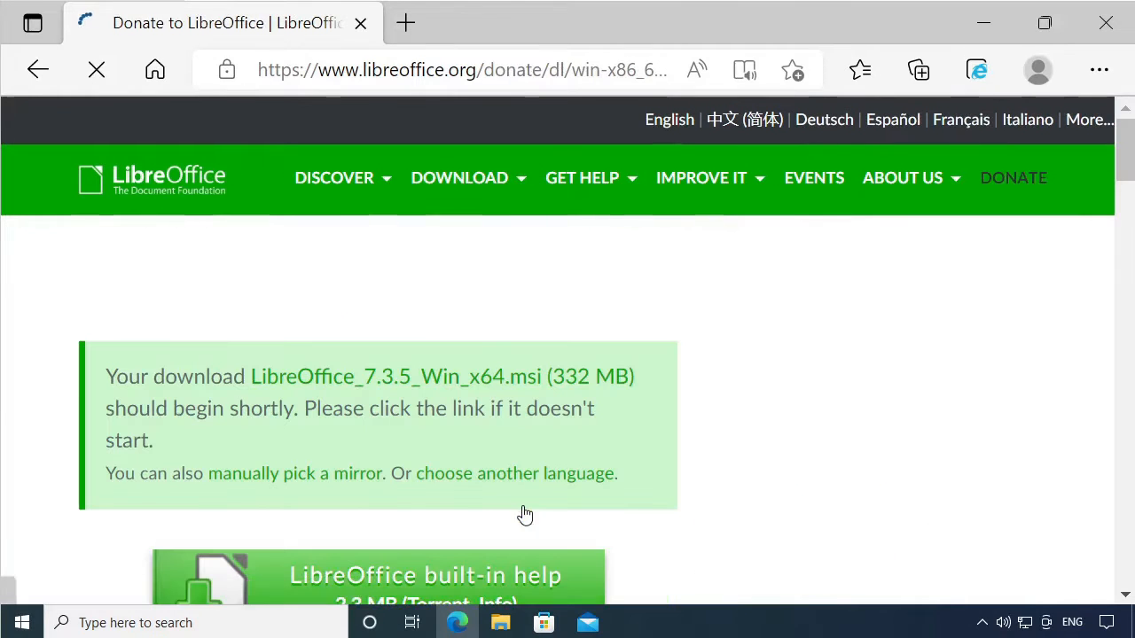
{"action": "scroll", "coordinate": [514, 451], "scroll_direction": "down", "scroll_amount": 2}
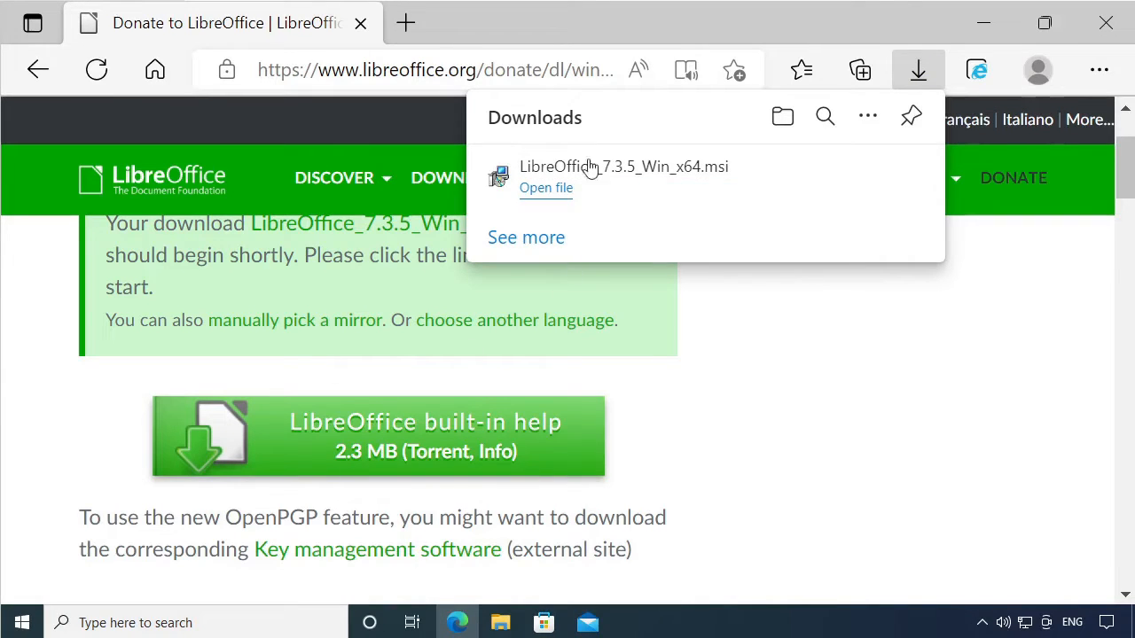
Run LibreOffice_7.3.5_Win_x64.msi and install LibreOffice with the Typical setup and a desktop shortcut, allowing it to make changes to the device.
{"action": "left_click", "coordinate": [561, 192]}
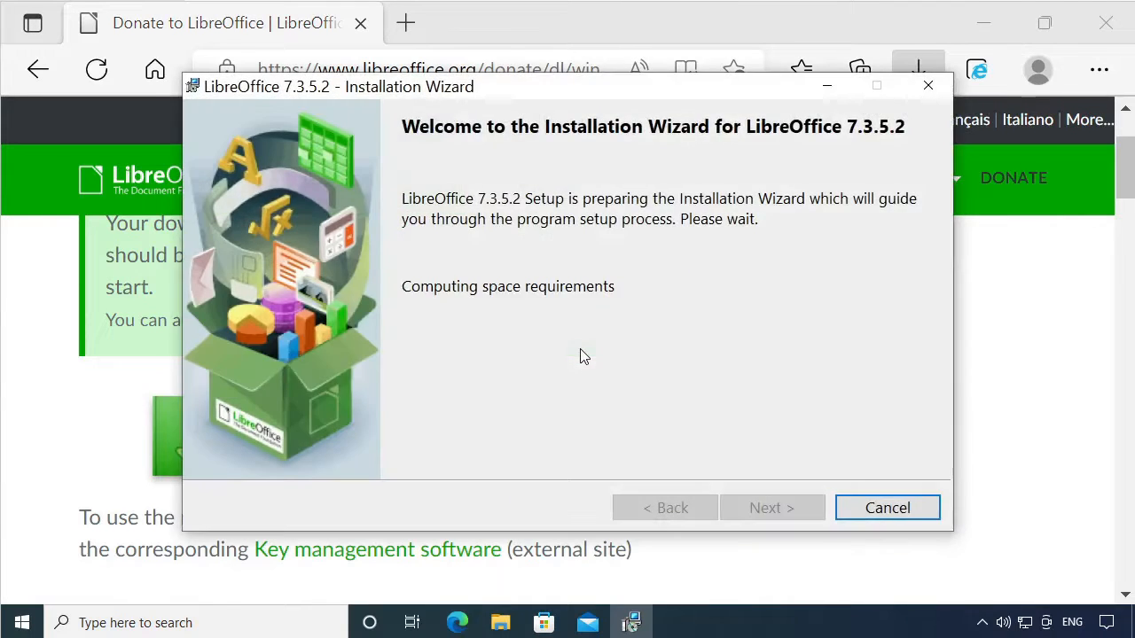
{"action": "left_click", "coordinate": [762, 513]}
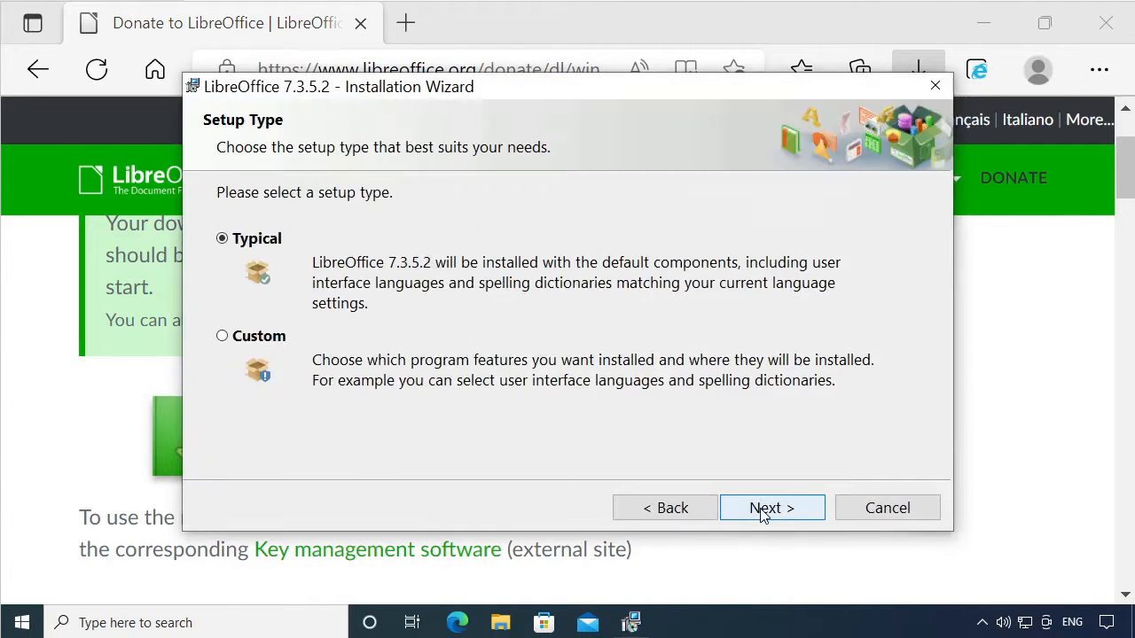
{"action": "left_click", "coordinate": [760, 512]}
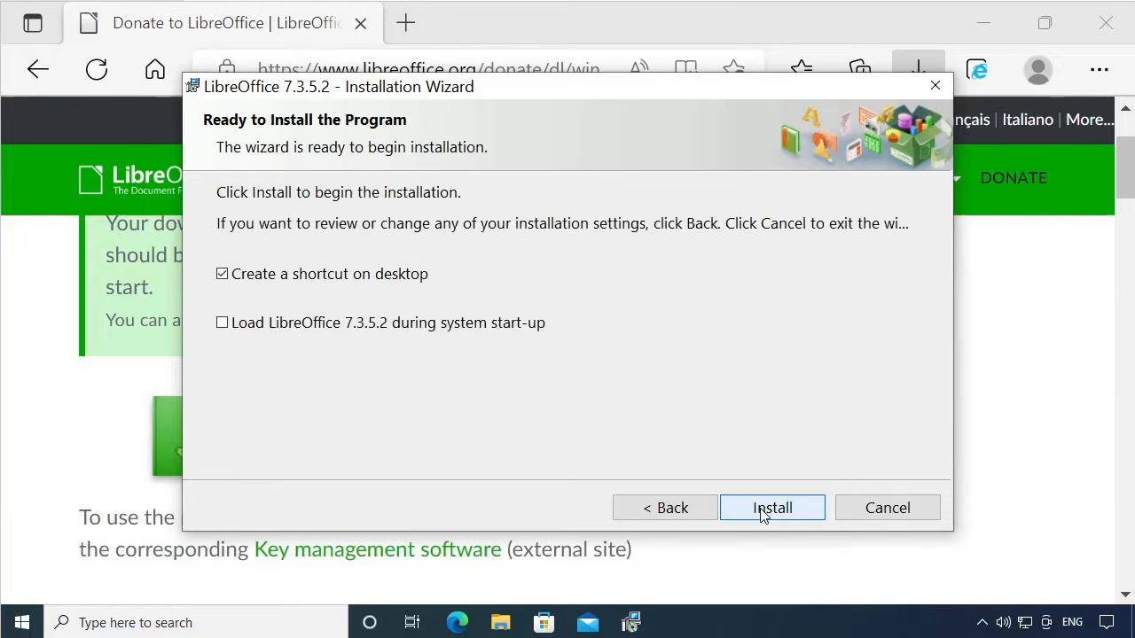
{"action": "left_click", "coordinate": [768, 508]}
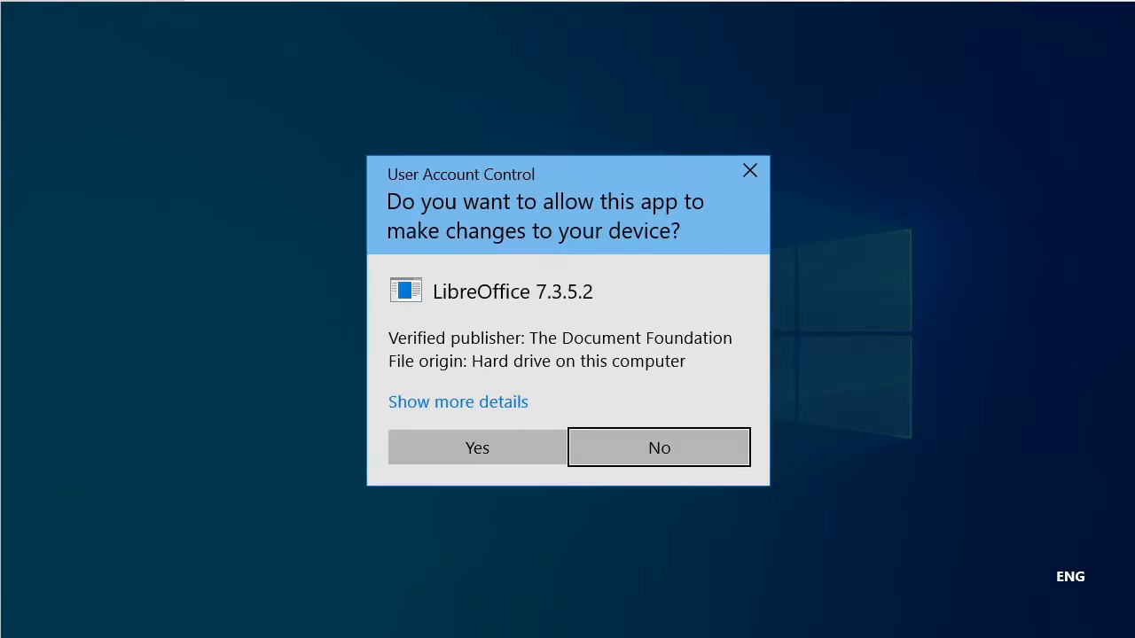
{"action": "left_click", "coordinate": [550, 460]}
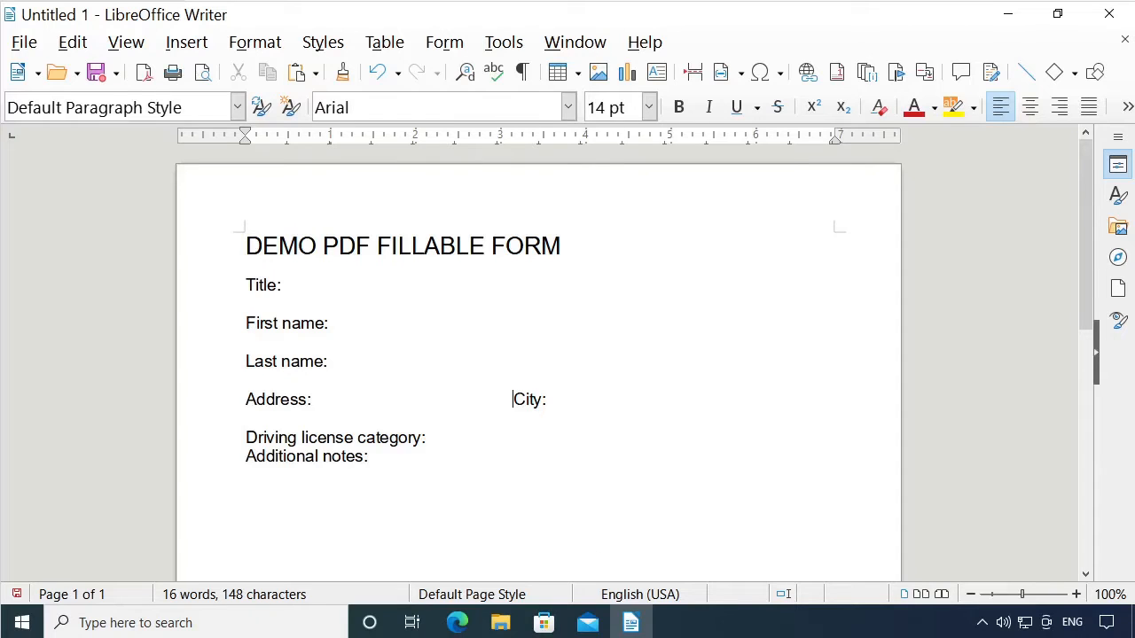
Display the Form Controls toolbar in the Writer document and turn on Design Mode.
{"action": "left_click", "coordinate": [126, 44]}
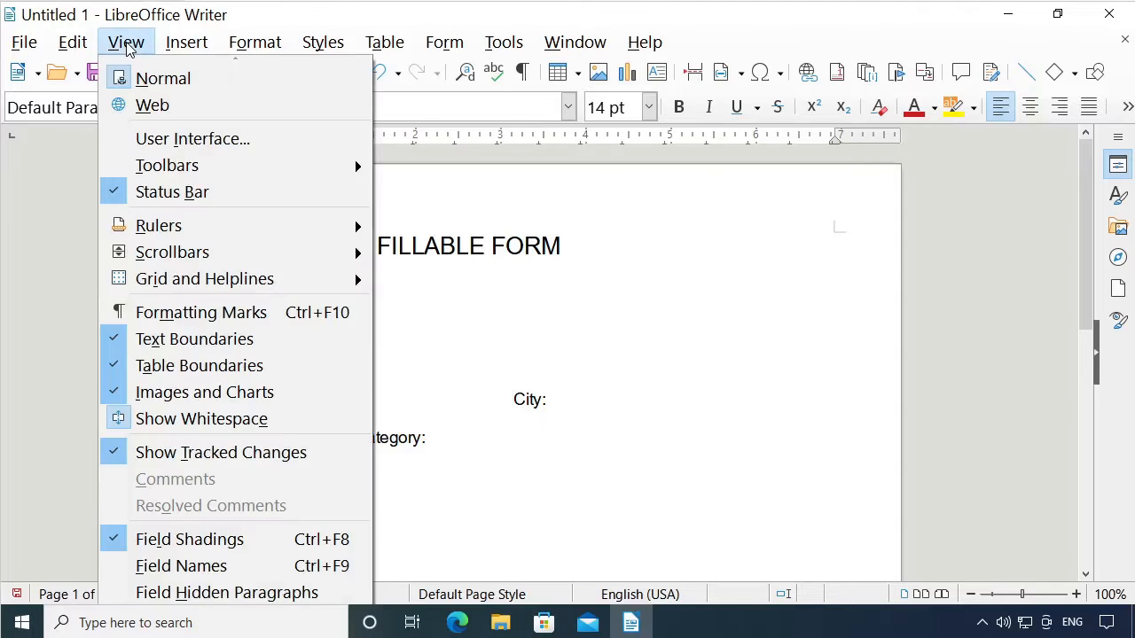
{"action": "mouse_move", "coordinate": [172, 173]}
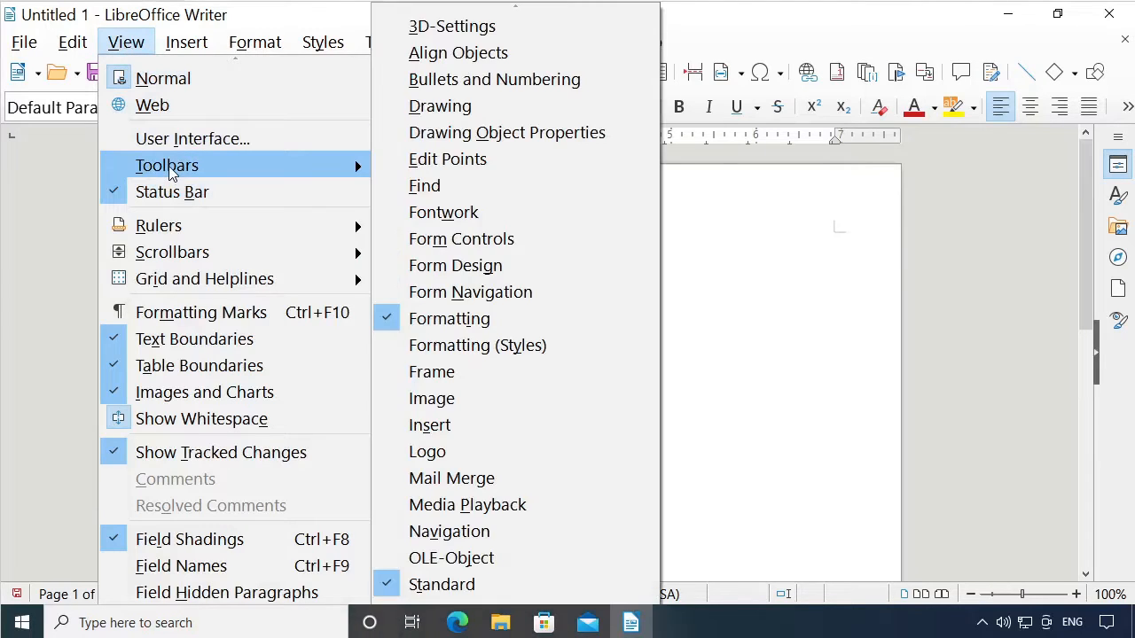
{"action": "left_click", "coordinate": [504, 259]}
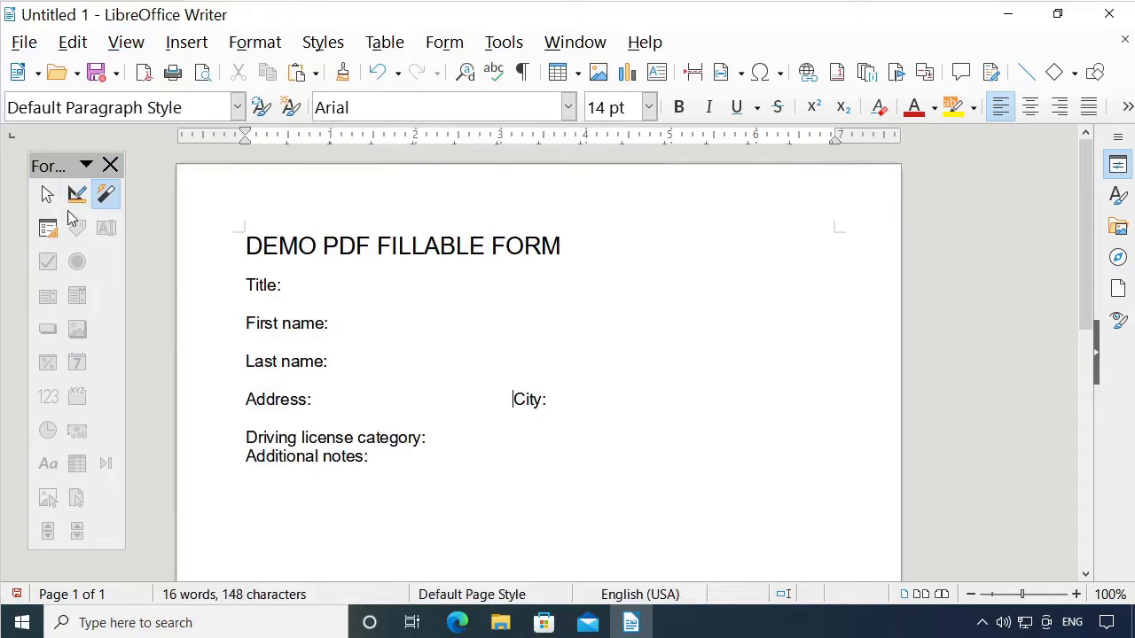
{"action": "left_click", "coordinate": [106, 197]}
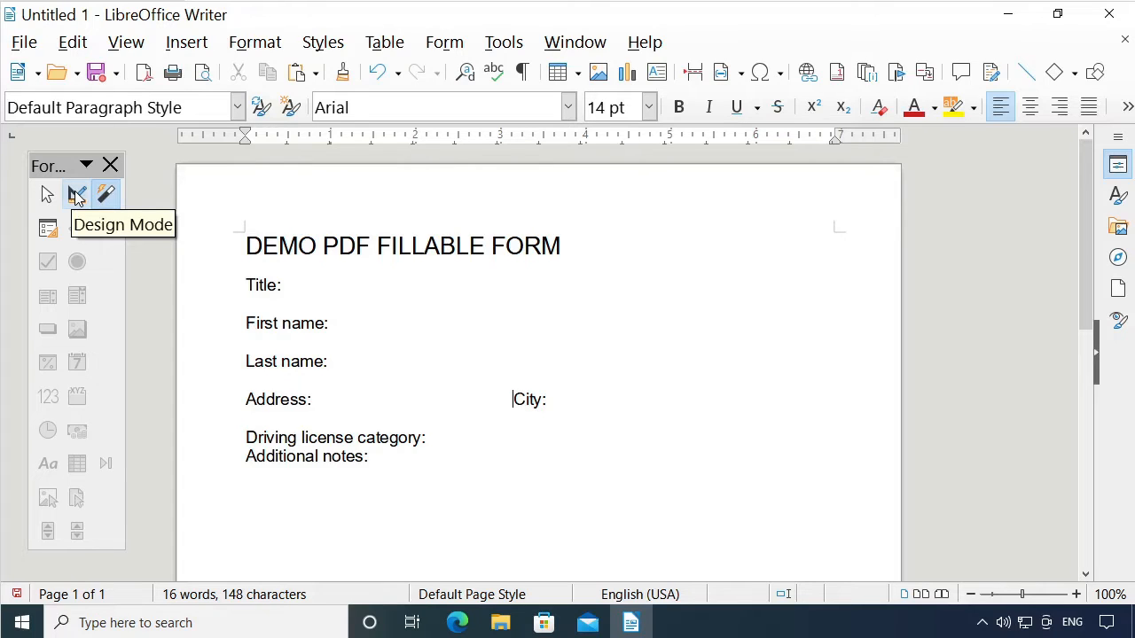
{"action": "left_click", "coordinate": [76, 196]}
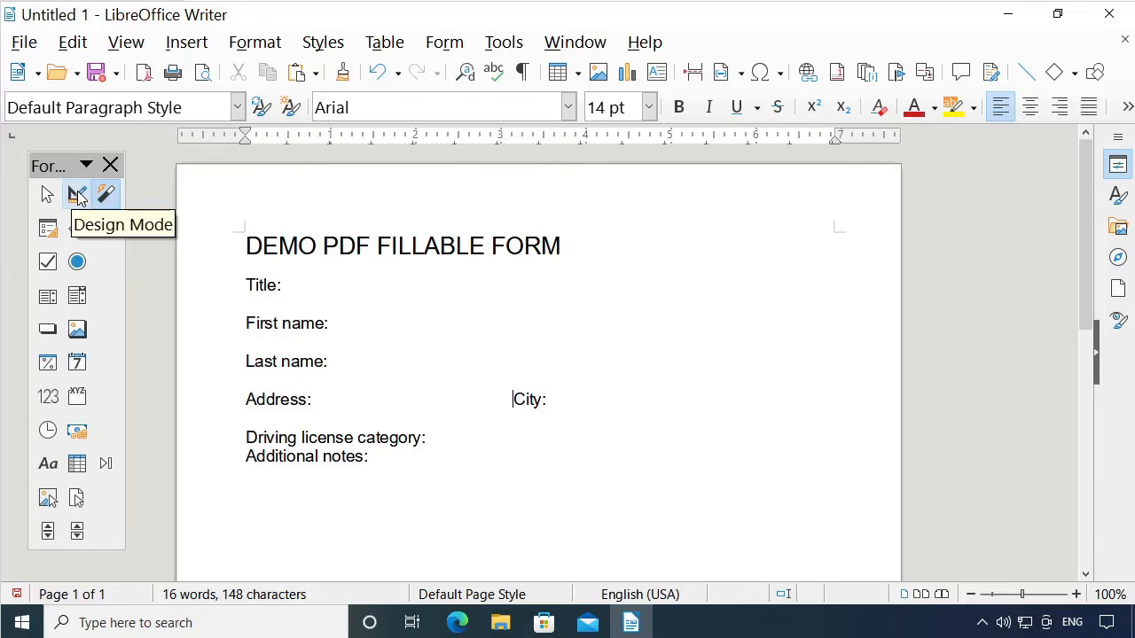
{"action": "left_click", "coordinate": [76, 196]}
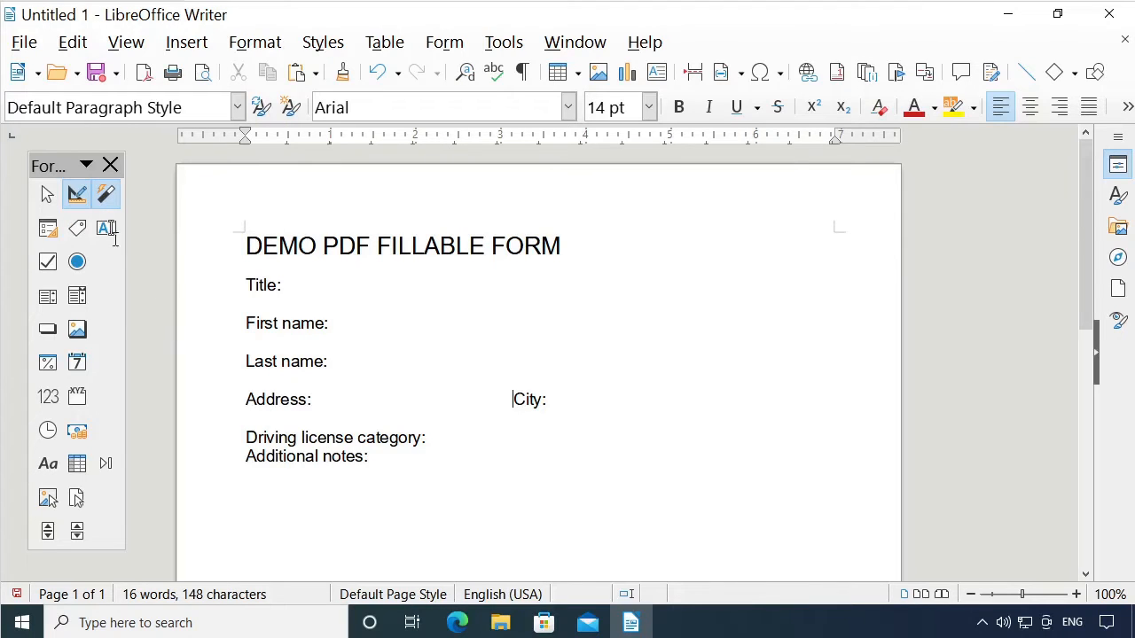
Draw a text box about 2.35 x 0.22 in after the First name label and set its maximum text length to 15.
{"action": "left_click", "coordinate": [106, 229]}
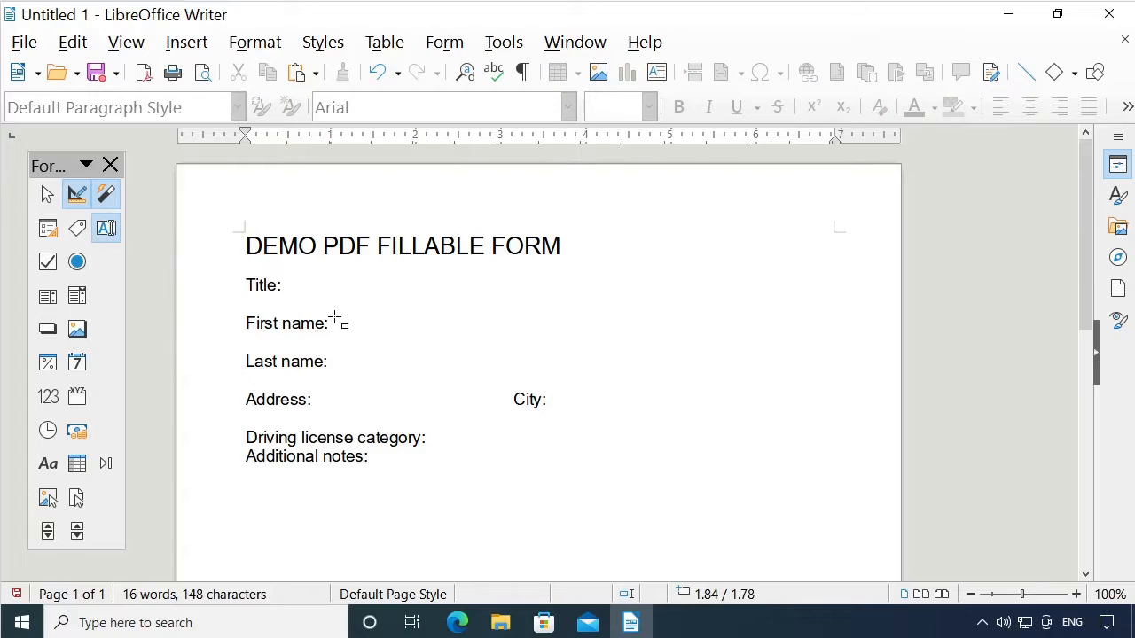
{"action": "left_click_drag", "start_coordinate": [334, 318], "coordinate": [536, 335]}
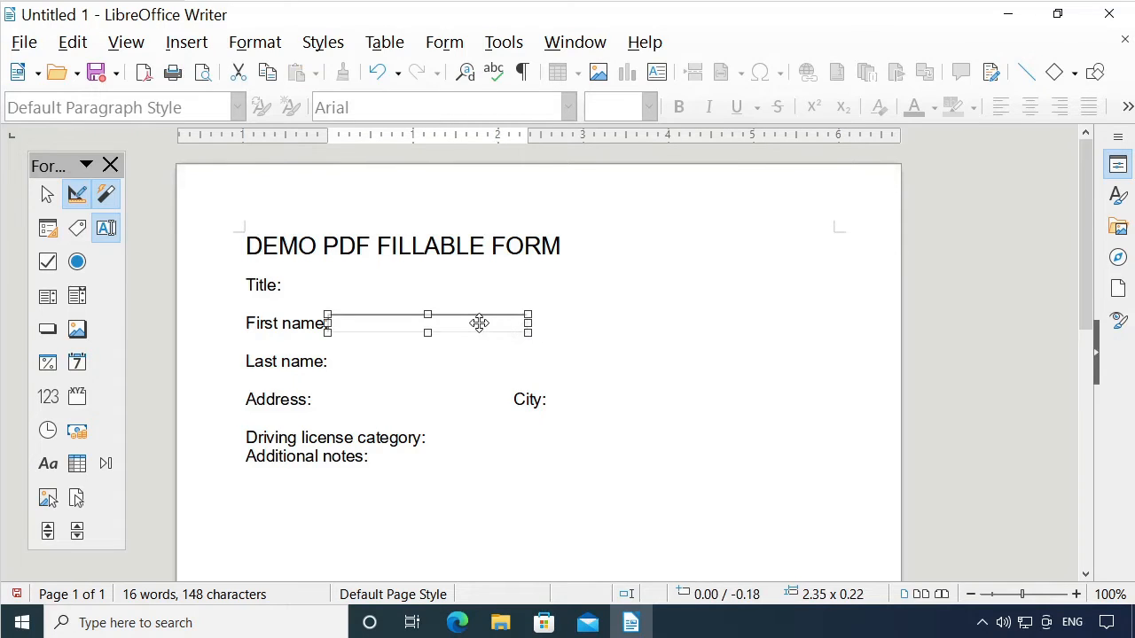
{"action": "double_click", "coordinate": [479, 323]}
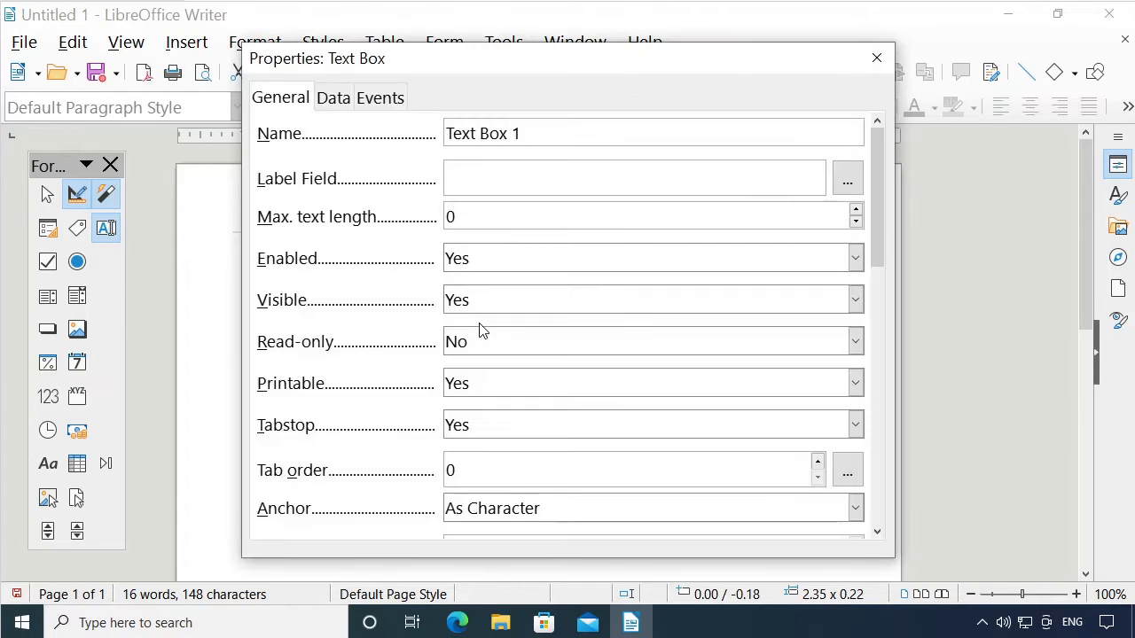
{"action": "left_click", "coordinate": [465, 218]}
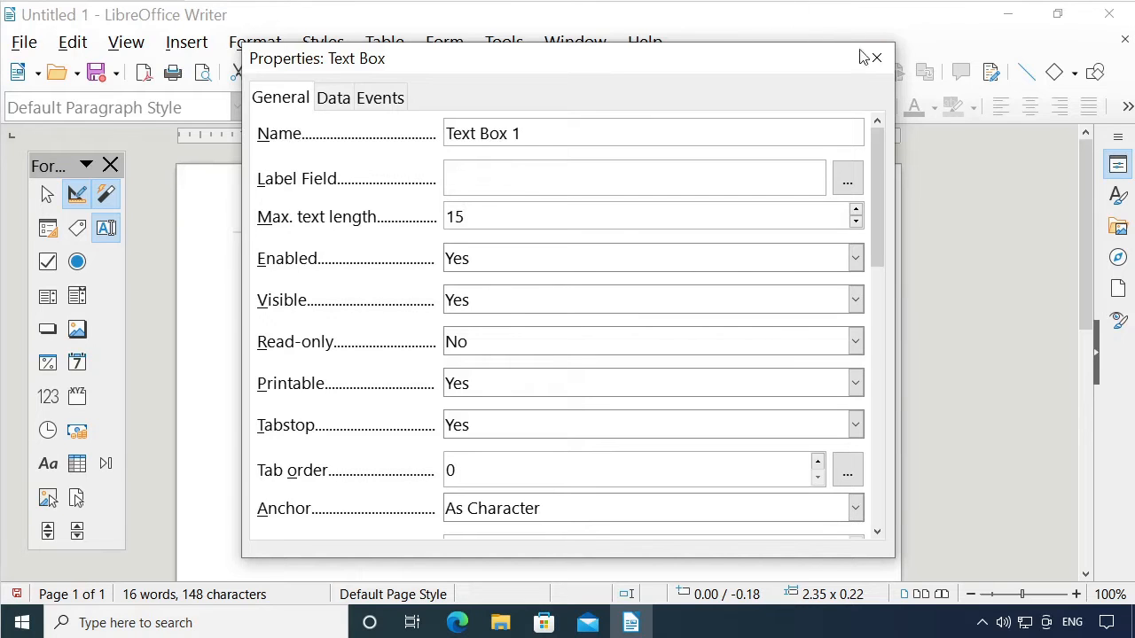
{"action": "left_click", "coordinate": [887, 64]}
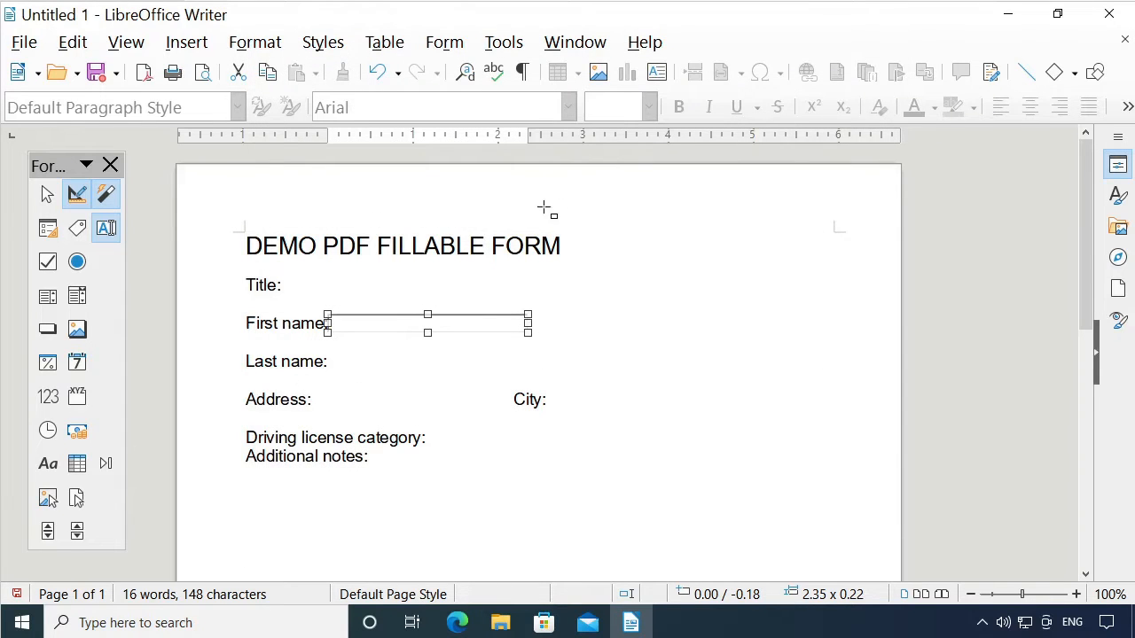
Turn off Design Mode and test the First name text box by entering 123456789.
{"action": "left_click", "coordinate": [76, 195]}
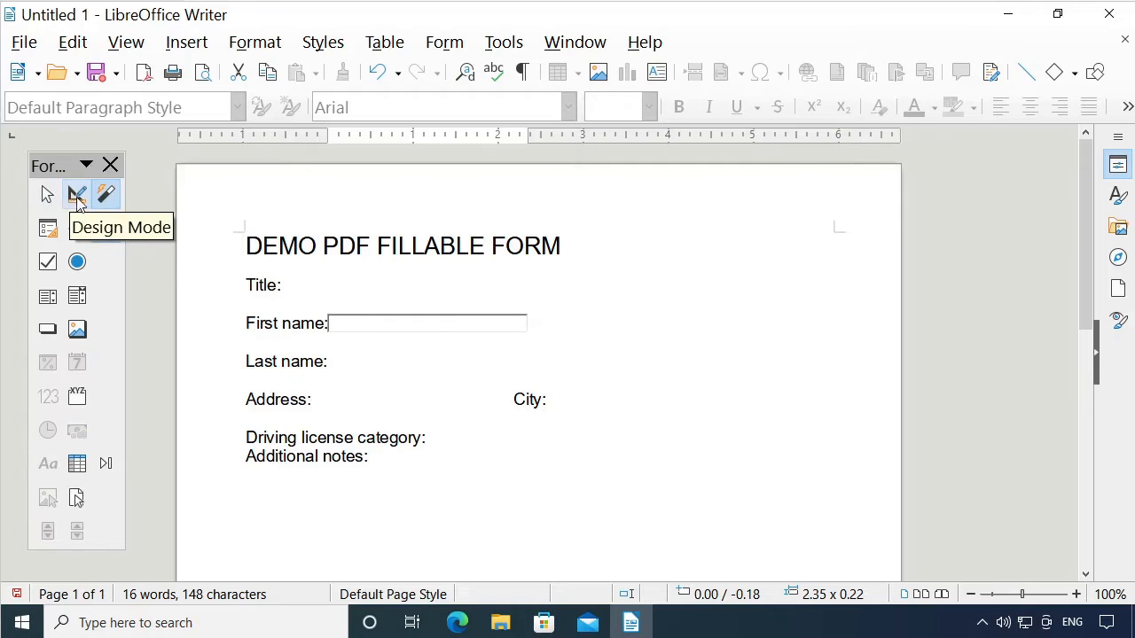
{"action": "left_click", "coordinate": [347, 325]}
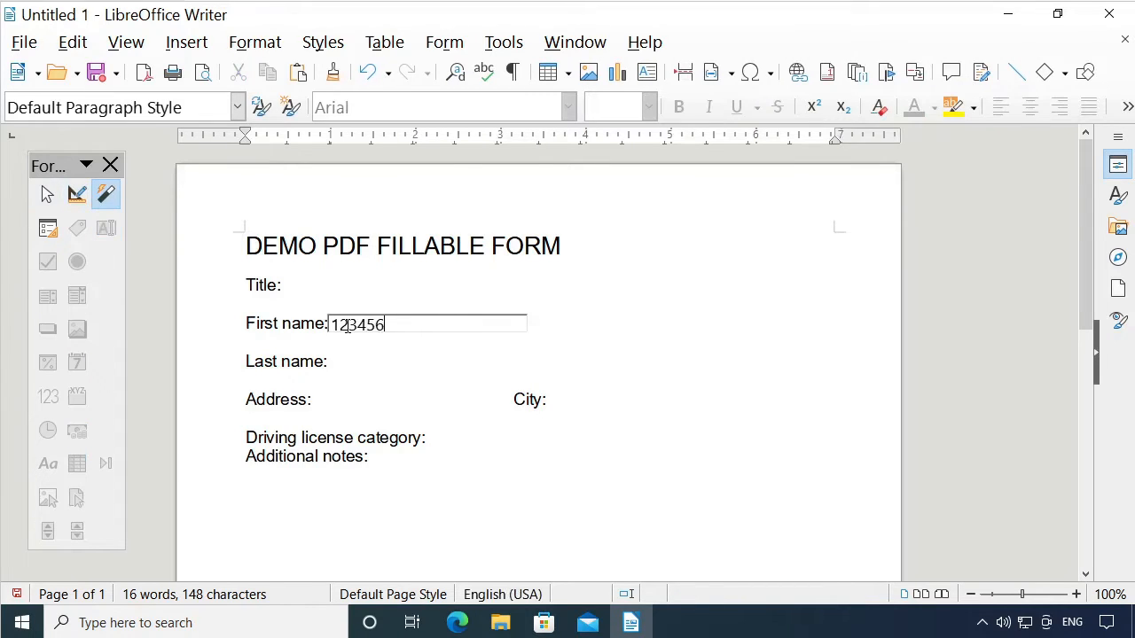
{"action": "type", "text": "123456789"}
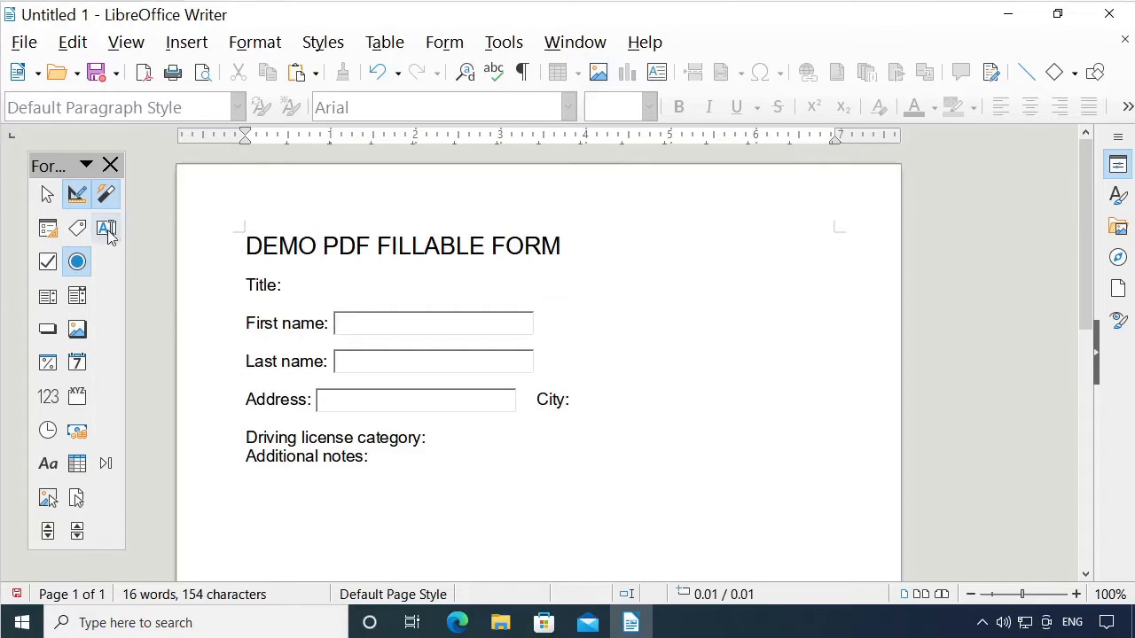
Draw an option button about 1.81 x 0.33 in next to the Title label.
{"action": "left_click", "coordinate": [77, 265]}
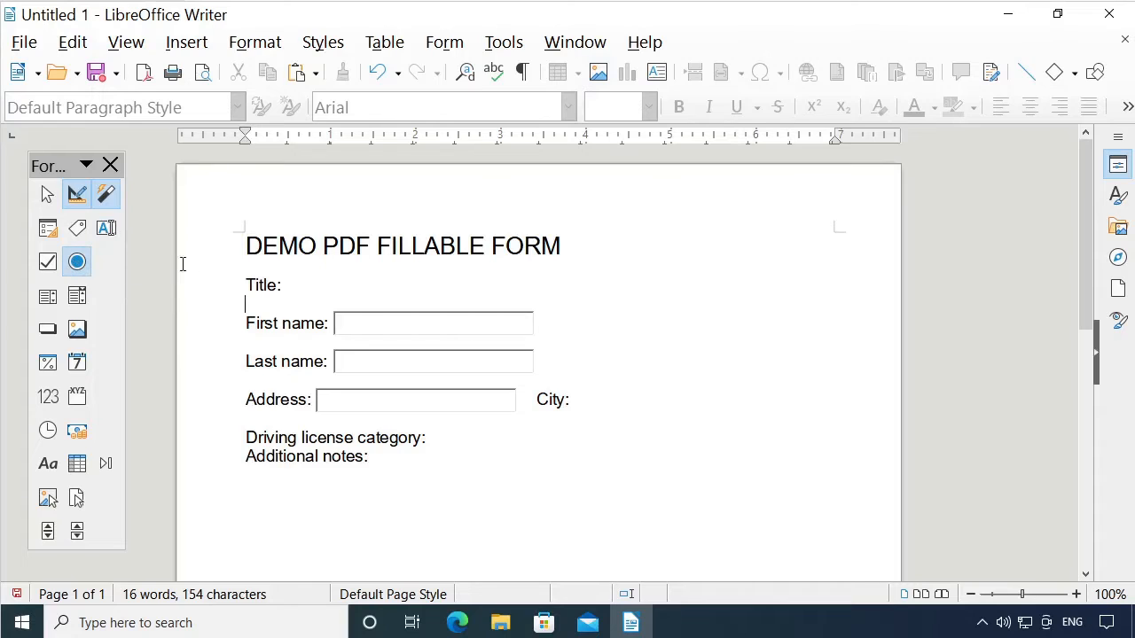
{"action": "left_click", "coordinate": [80, 263]}
{"action": "left_click_drag", "start_coordinate": [286, 276], "coordinate": [441, 303]}
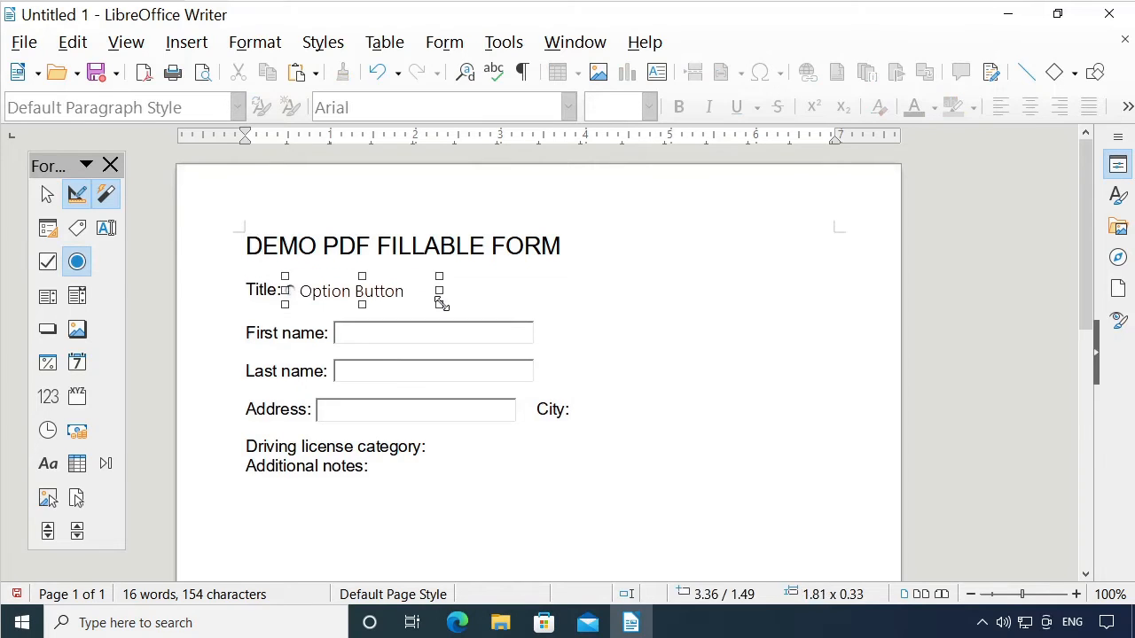
Set the label of the option button beside Title to "Mr.".
{"action": "double_click", "coordinate": [391, 295]}
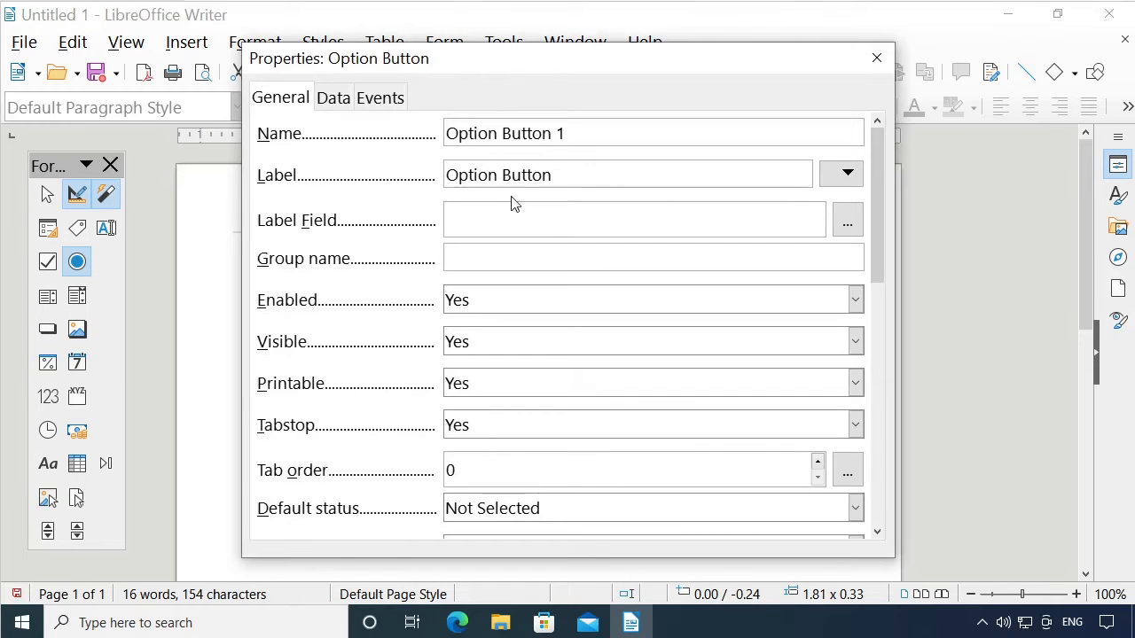
{"action": "left_click_drag", "start_coordinate": [558, 175], "coordinate": [418, 183]}
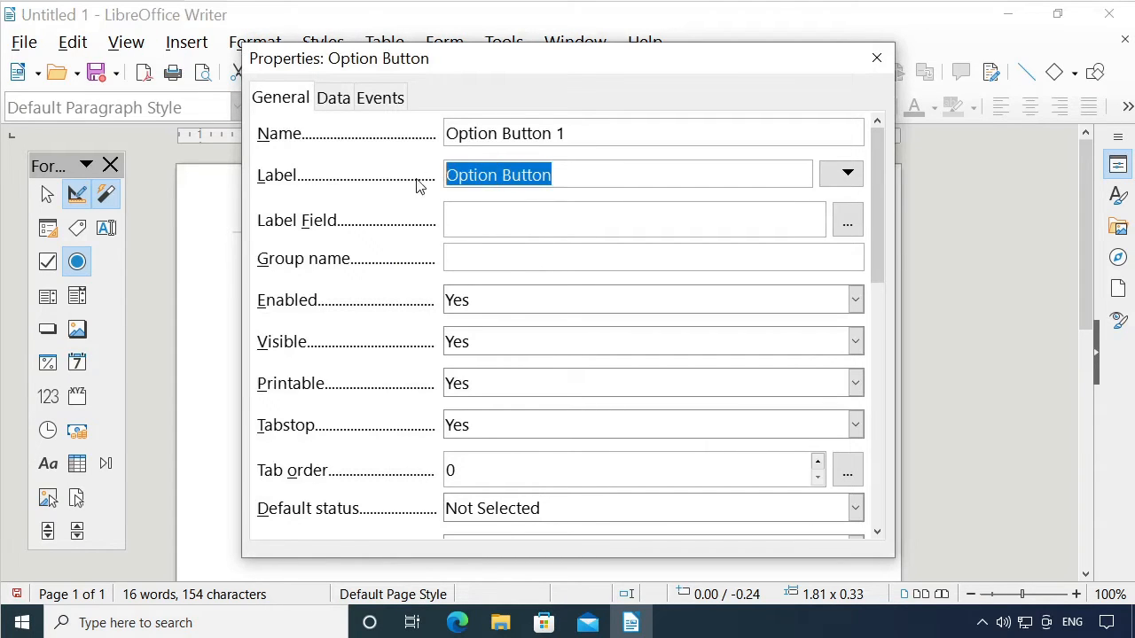
{"action": "type", "text": "mR"}
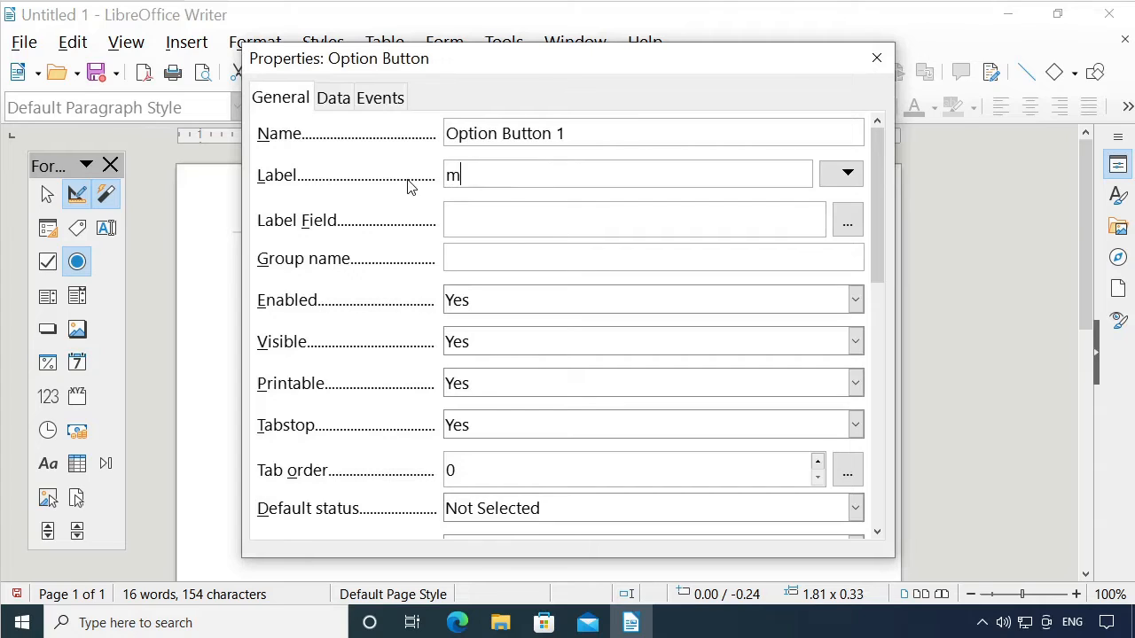
{"action": "key", "text": "BackSpace"}
{"action": "key", "text": "BackSpace"}
{"action": "type", "text": "Mr."}
{"action": "left_click", "coordinate": [876, 58]}
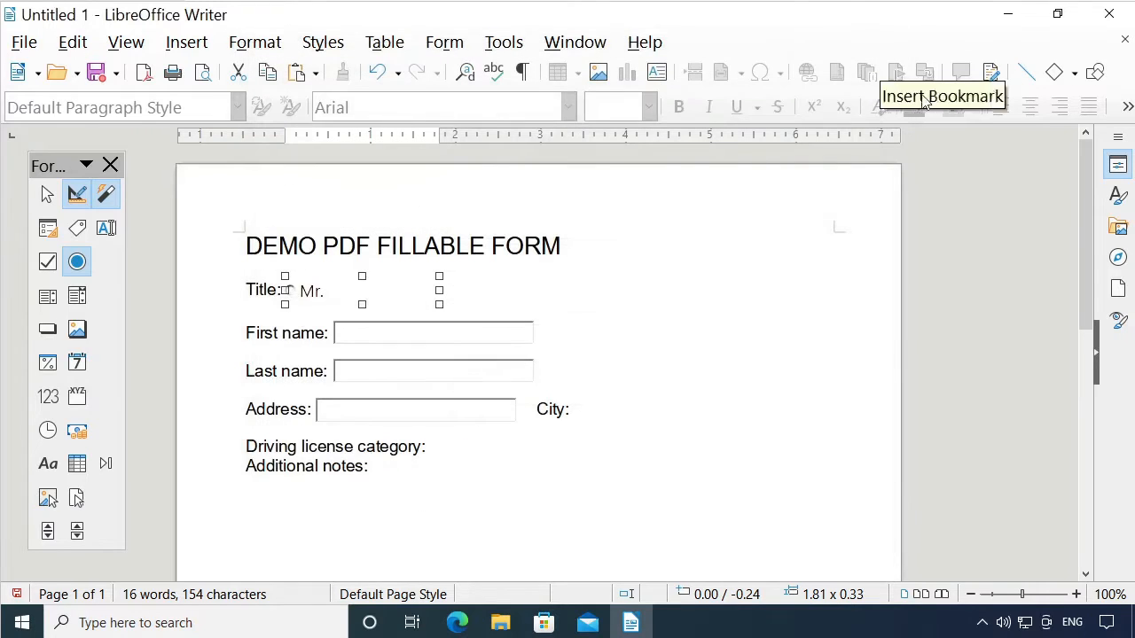
{"action": "left_click", "coordinate": [418, 438]}
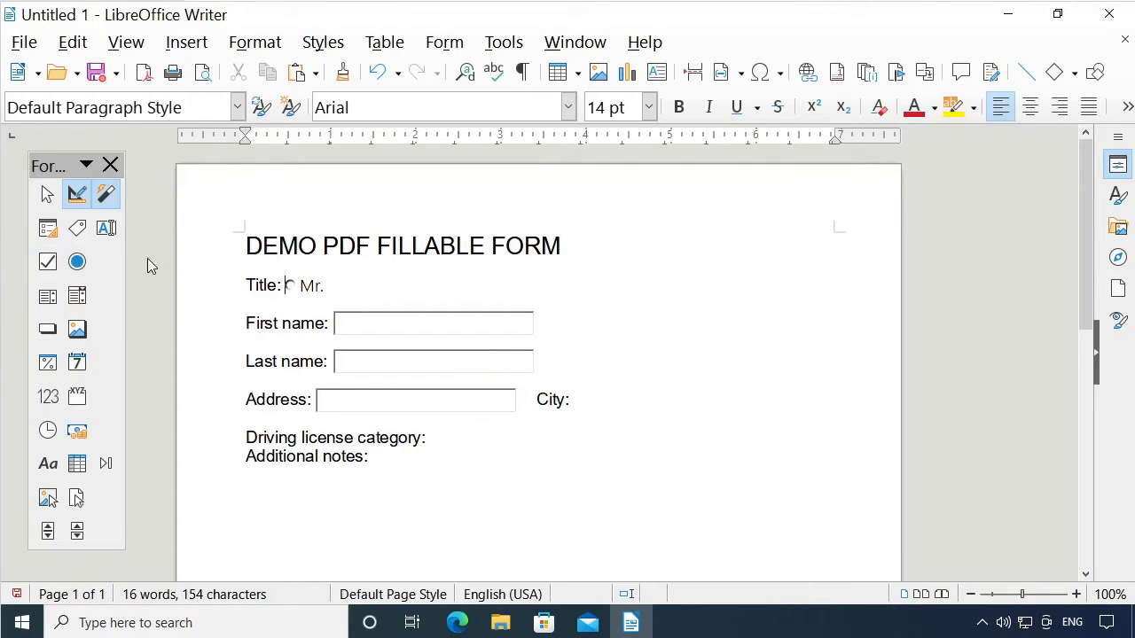
Draw a second option button about 1.79 x 0.30 in beside the Mr. option and label it "Ms.".
{"action": "left_click", "coordinate": [77, 263]}
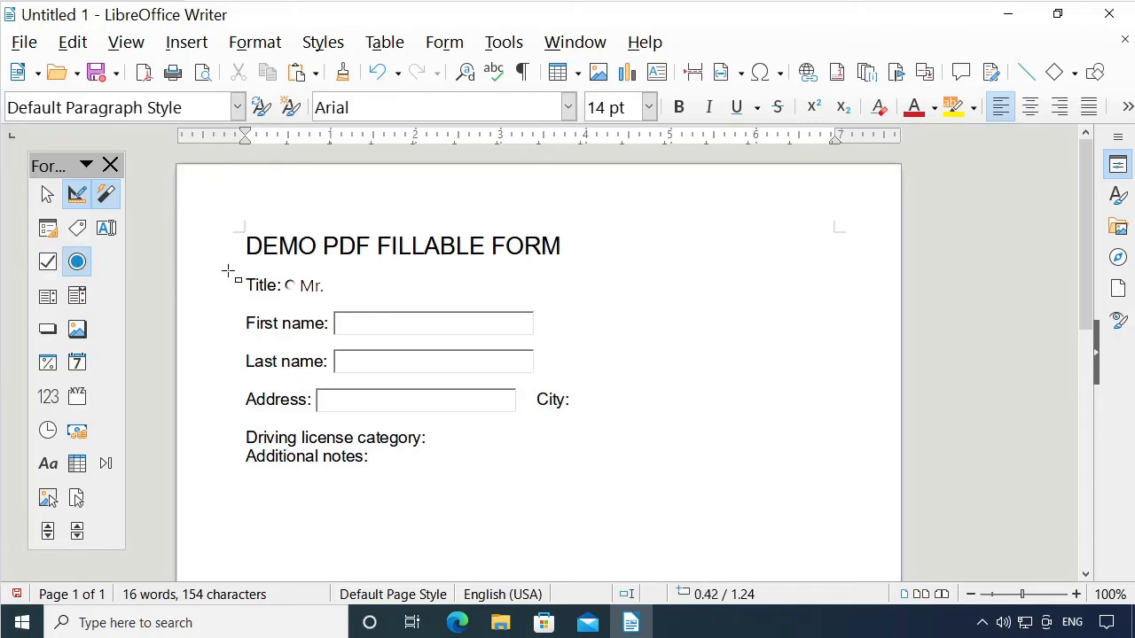
{"action": "left_click_drag", "start_coordinate": [335, 275], "coordinate": [485, 301]}
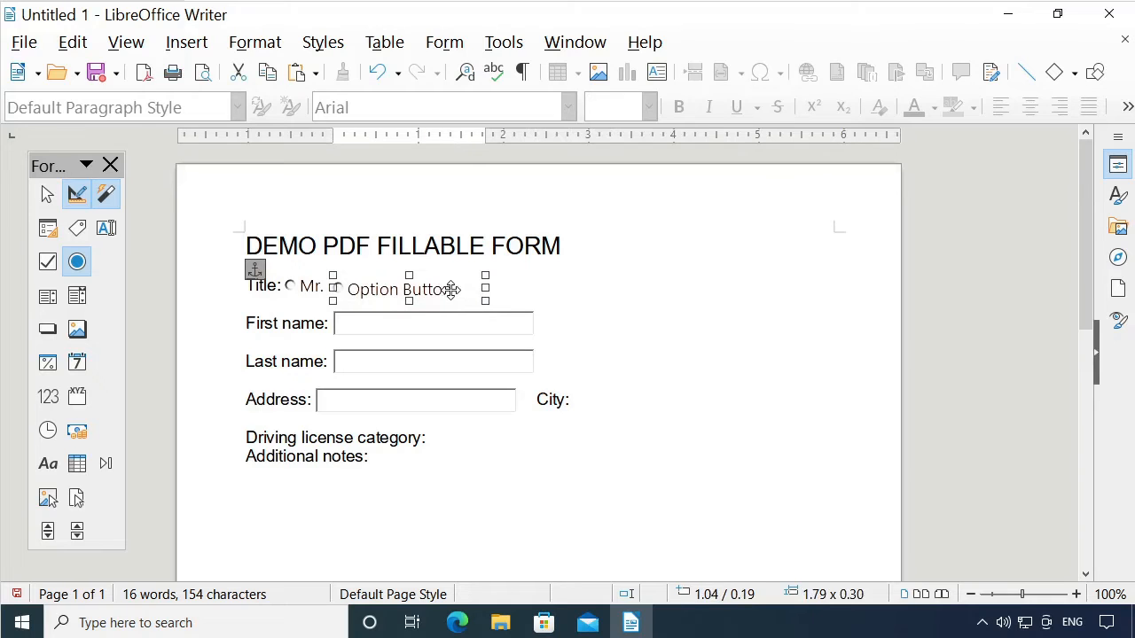
{"action": "double_click", "coordinate": [451, 289]}
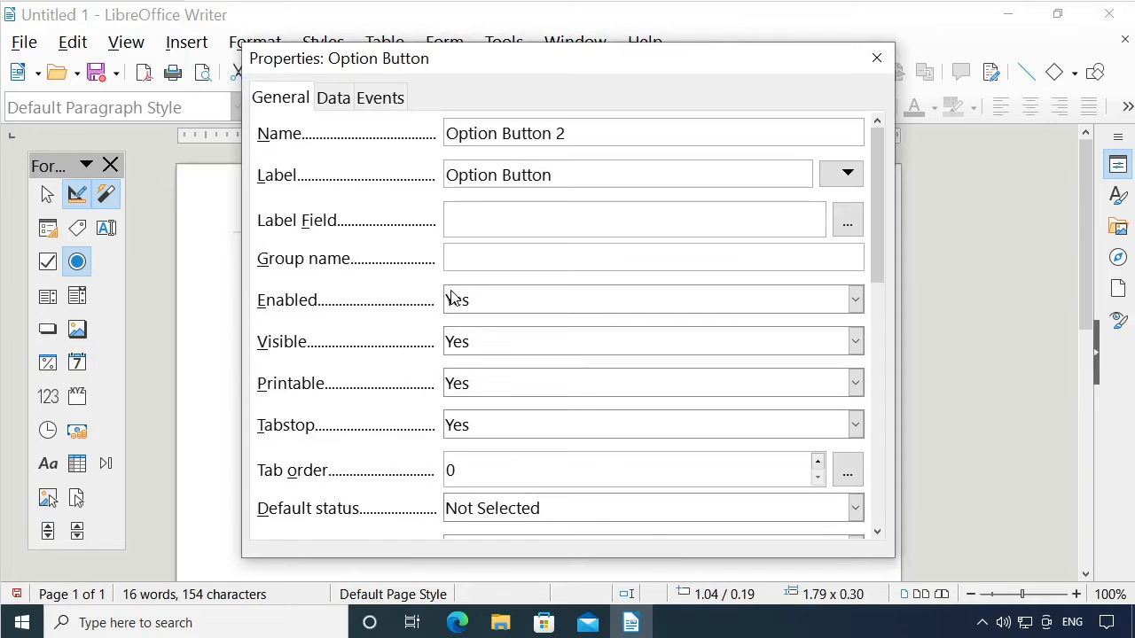
{"action": "left_click_drag", "start_coordinate": [557, 175], "coordinate": [432, 177]}
{"action": "type", "text": "Ms."}
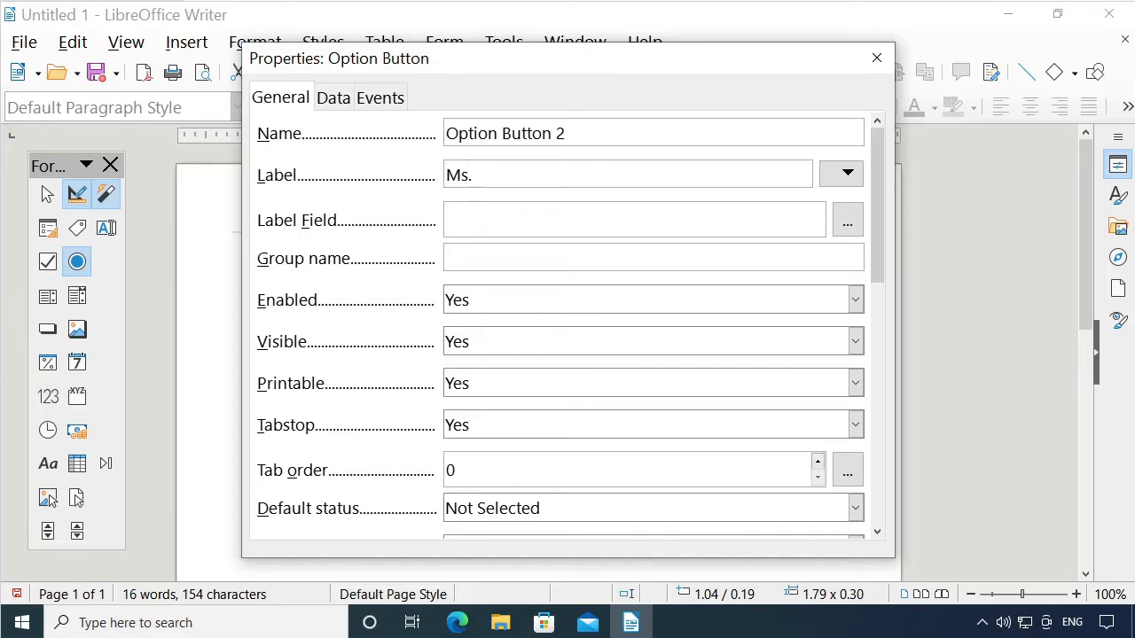
{"action": "left_click", "coordinate": [868, 69]}
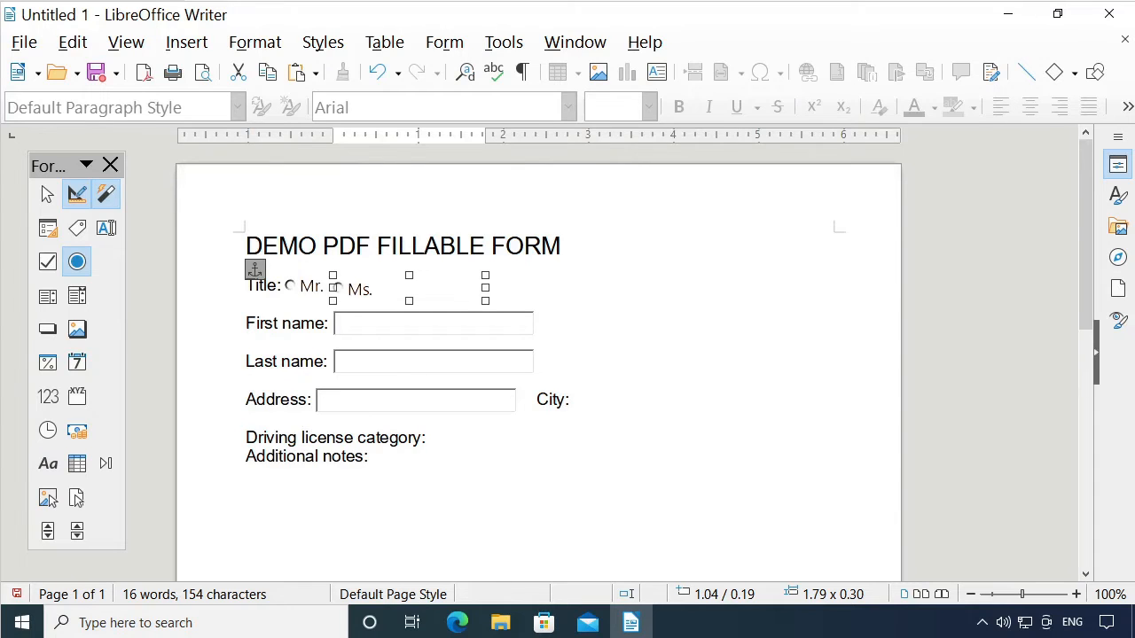
{"action": "key", "text": "Escape"}
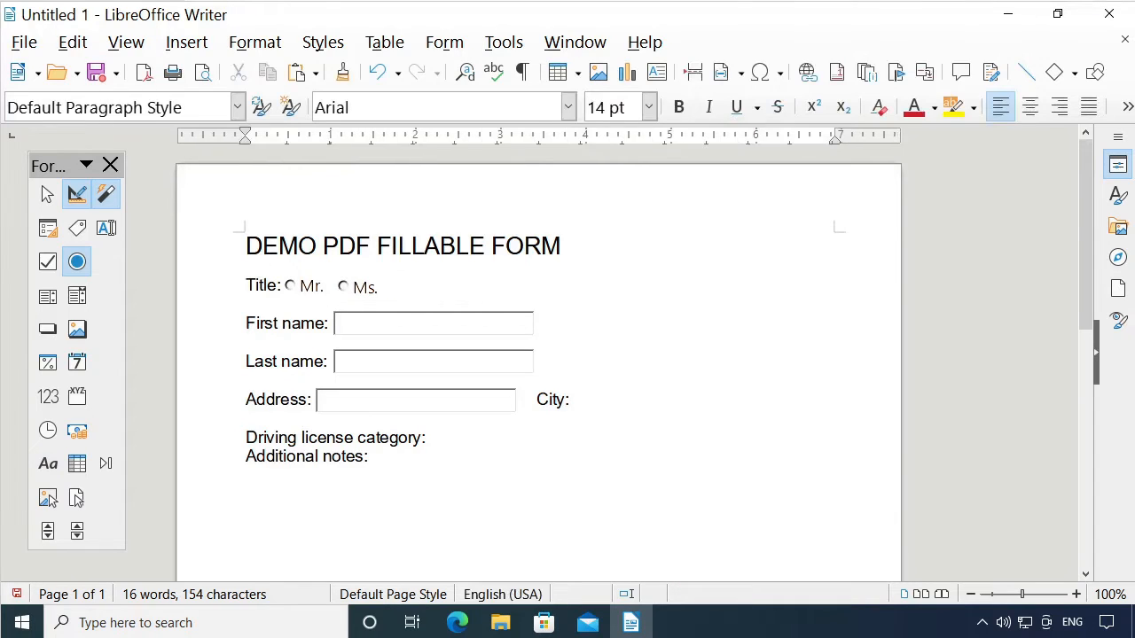
Turn off Design Mode and test the Mr. and Ms. option buttons by selecting each in turn.
{"action": "left_click", "coordinate": [78, 194]}
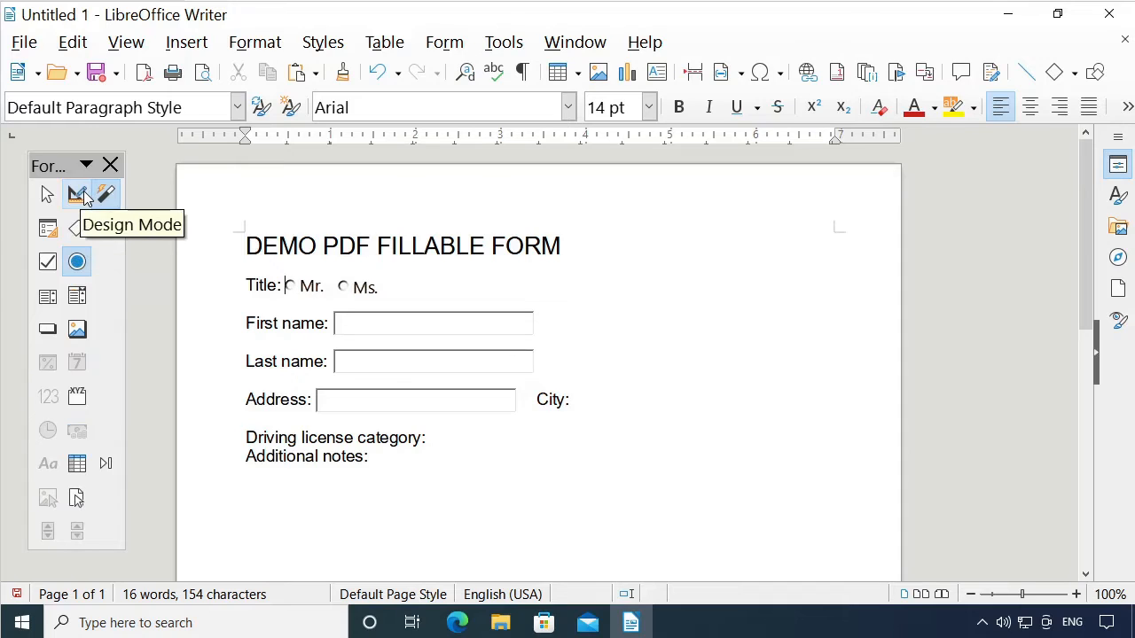
{"action": "left_click", "coordinate": [82, 195]}
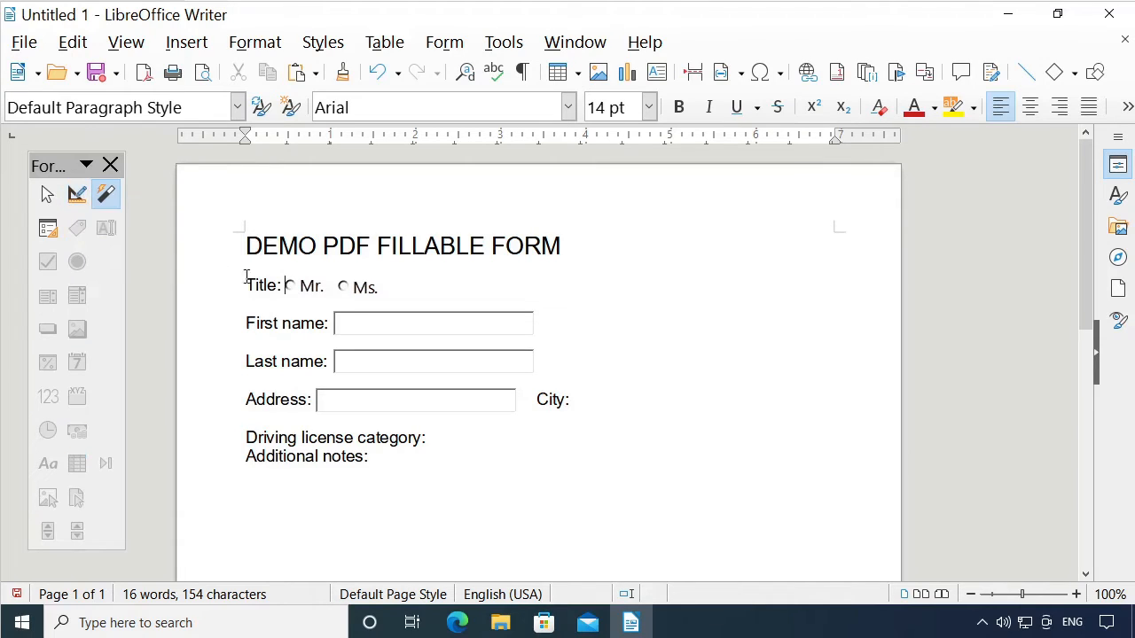
{"action": "left_click", "coordinate": [292, 287]}
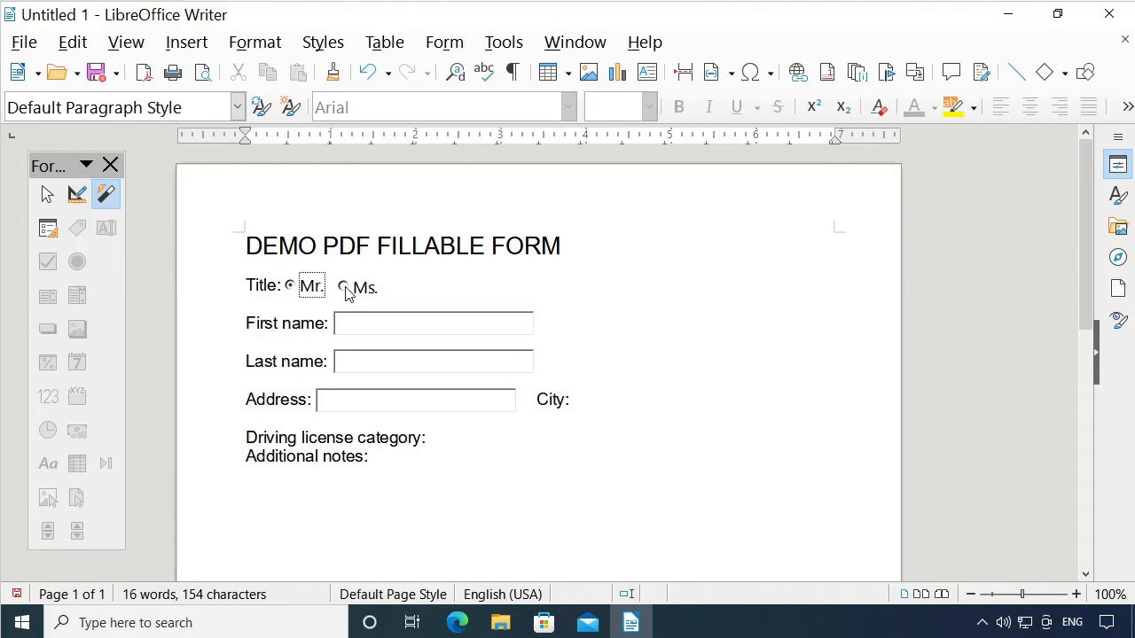
{"action": "left_click", "coordinate": [344, 286]}
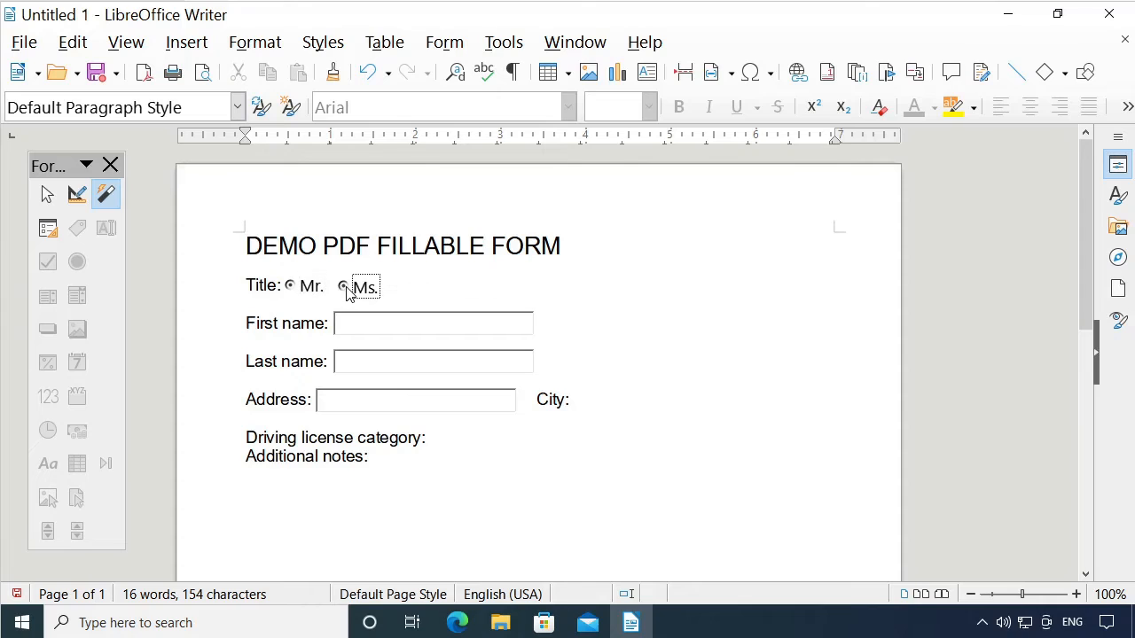
{"action": "left_click", "coordinate": [289, 286]}
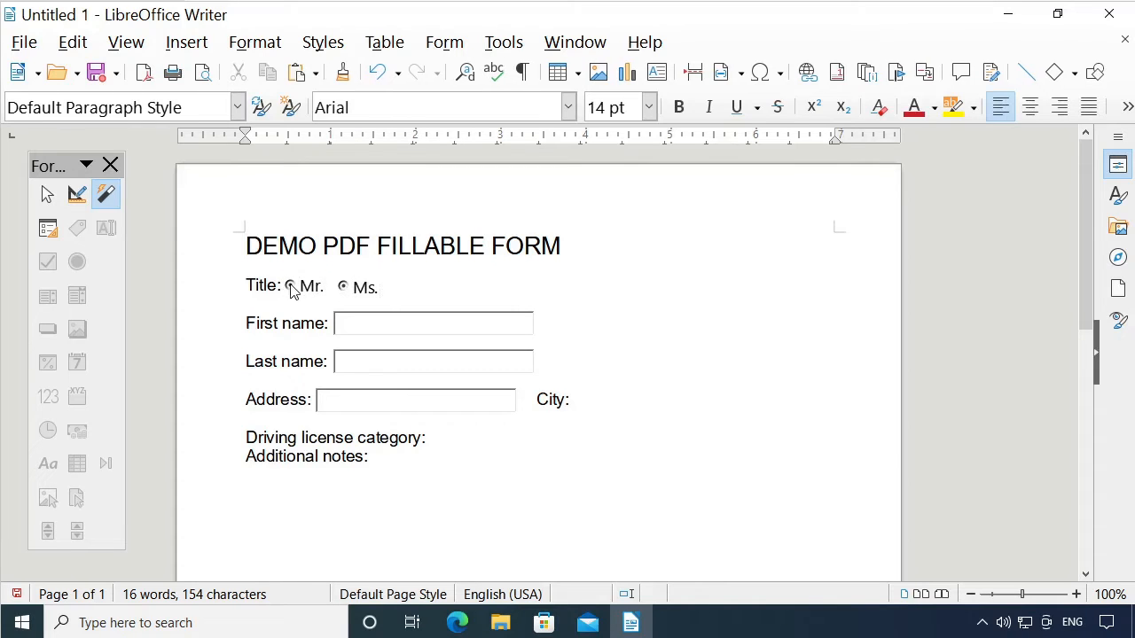
{"action": "left_click", "coordinate": [345, 287]}
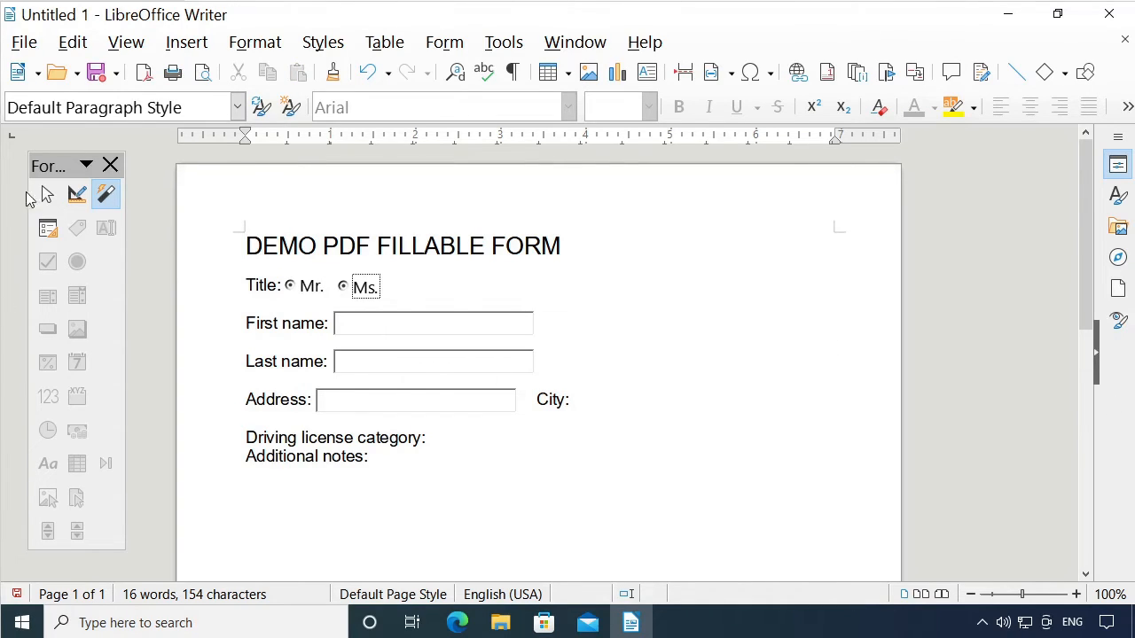
Turn Design Mode back on and set the group name of both the Mr. and Ms. option buttons to G1.
{"action": "left_click", "coordinate": [78, 197]}
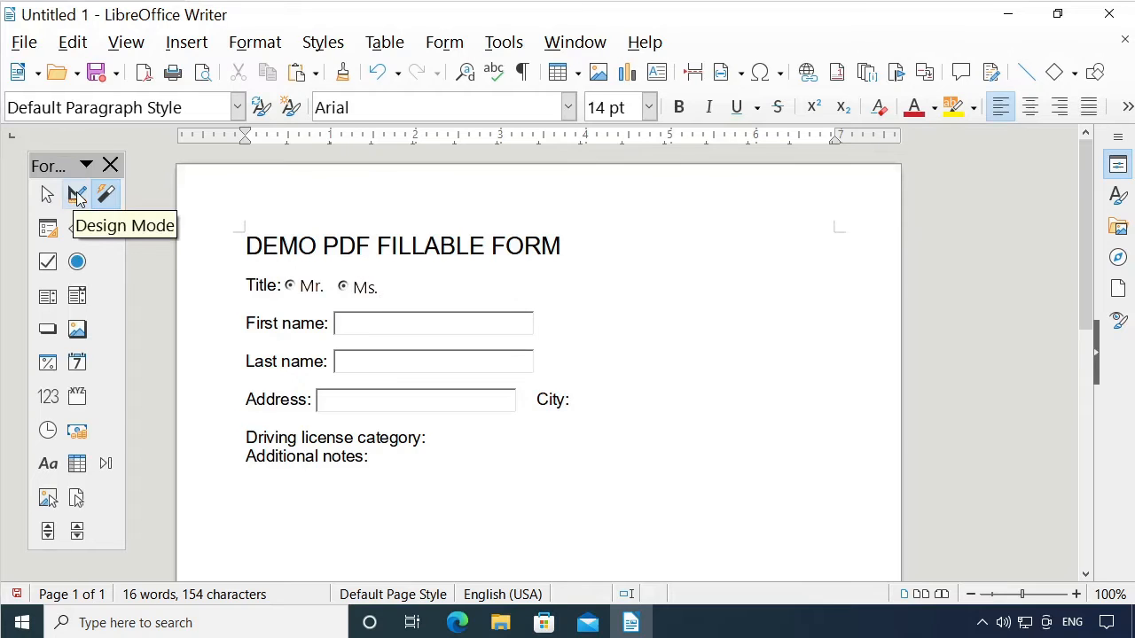
{"action": "double_click", "coordinate": [306, 293]}
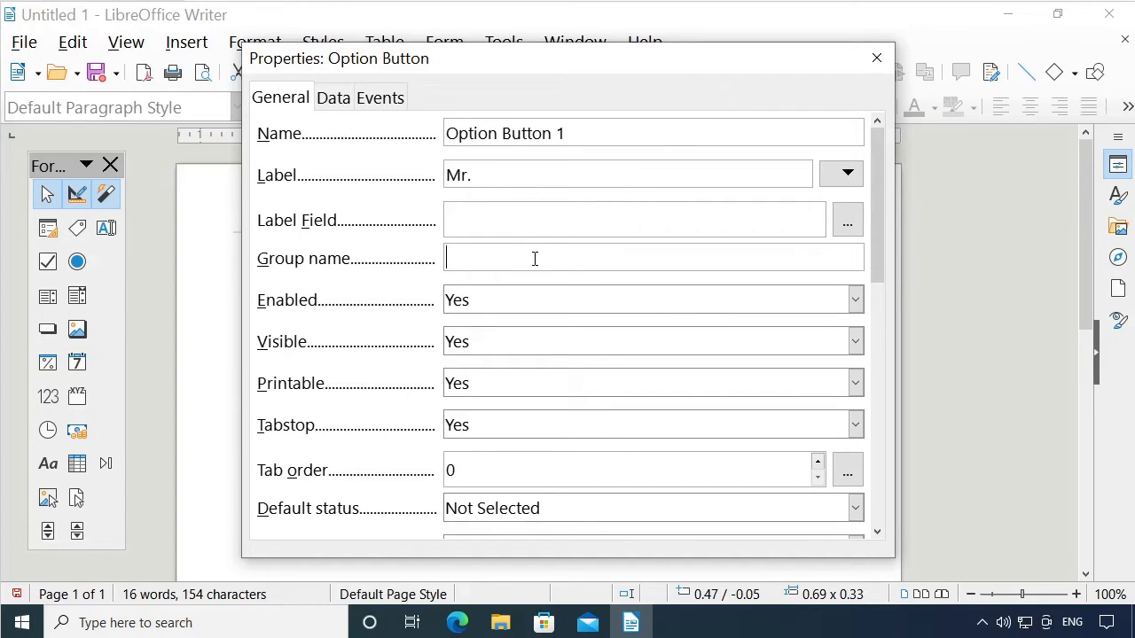
{"action": "type", "text": "G1"}
{"action": "left_click", "coordinate": [876, 59]}
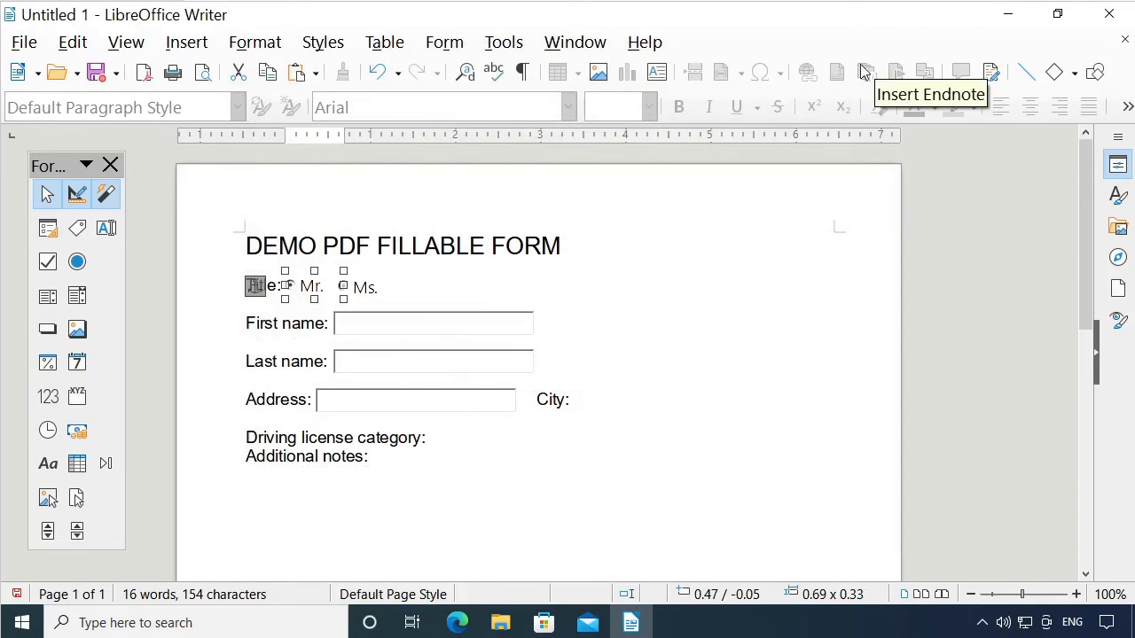
{"action": "double_click", "coordinate": [364, 291]}
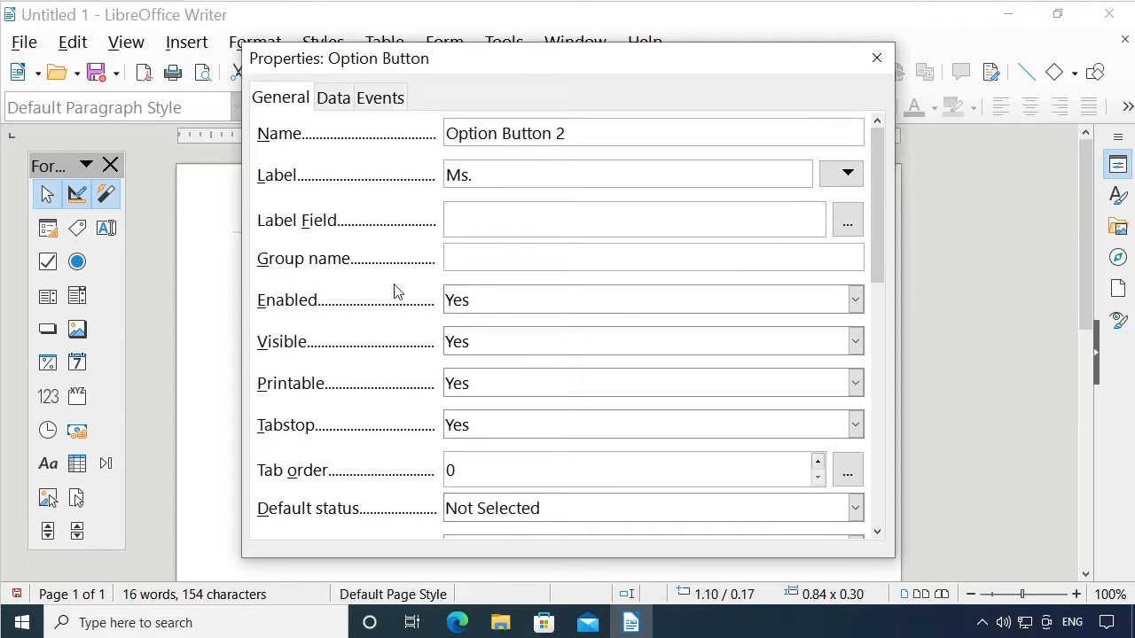
{"action": "left_click", "coordinate": [502, 256]}
{"action": "type", "text": "G1"}
{"action": "left_click", "coordinate": [875, 58]}
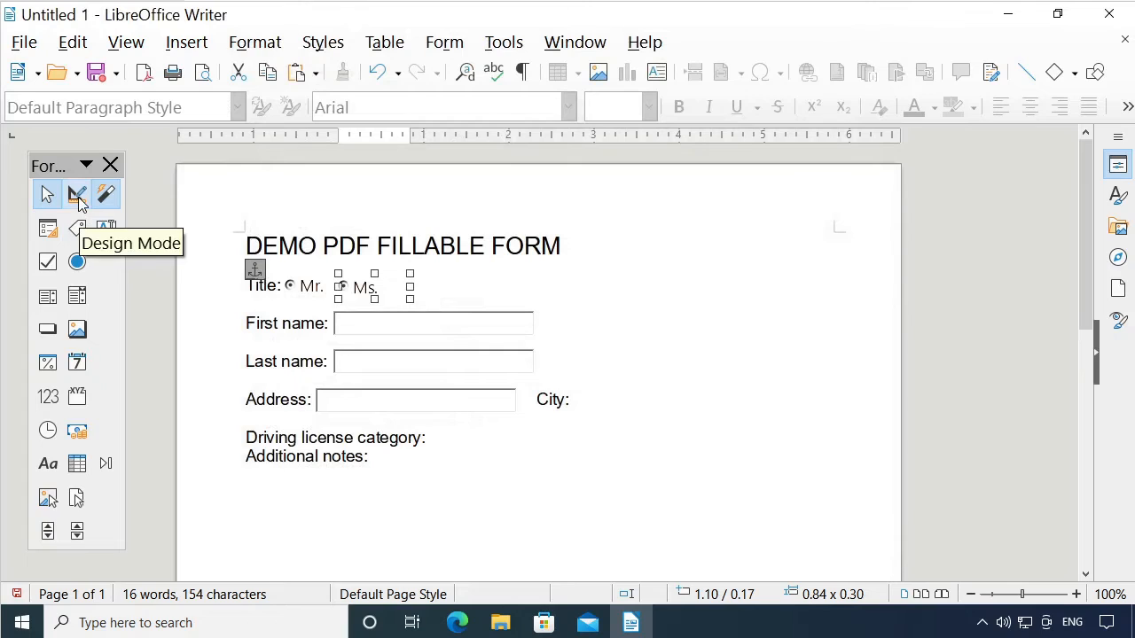
Leave Design Mode and alternate between Mr. and Ms. to check that the grouped option buttons are mutually exclusive.
{"action": "left_click", "coordinate": [78, 200]}
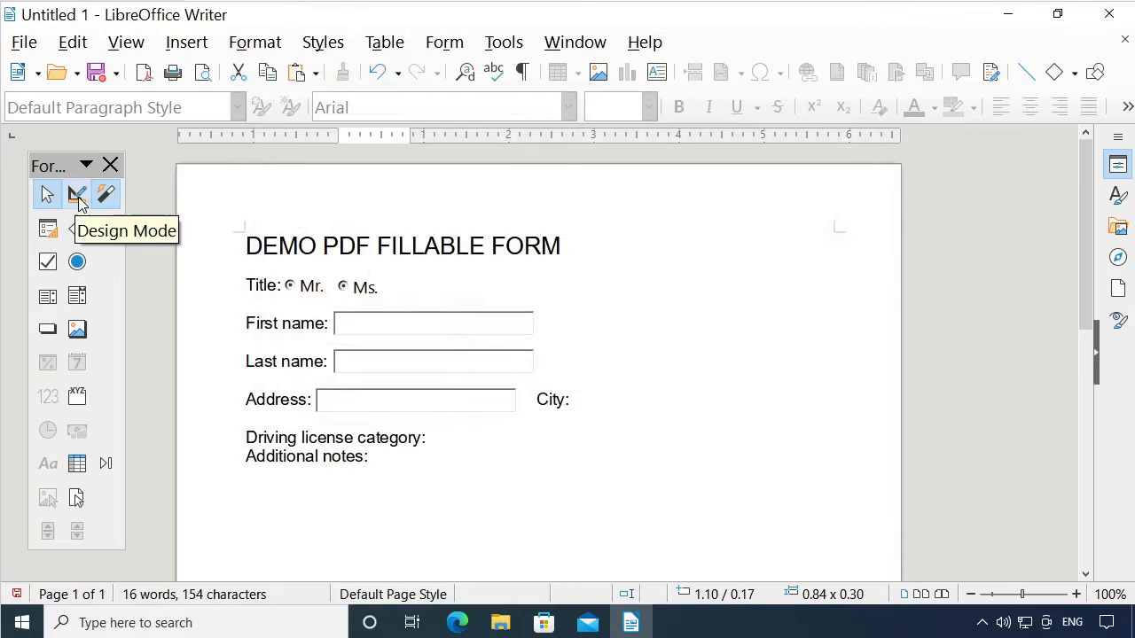
{"action": "left_click", "coordinate": [304, 292]}
{"action": "left_click", "coordinate": [352, 291]}
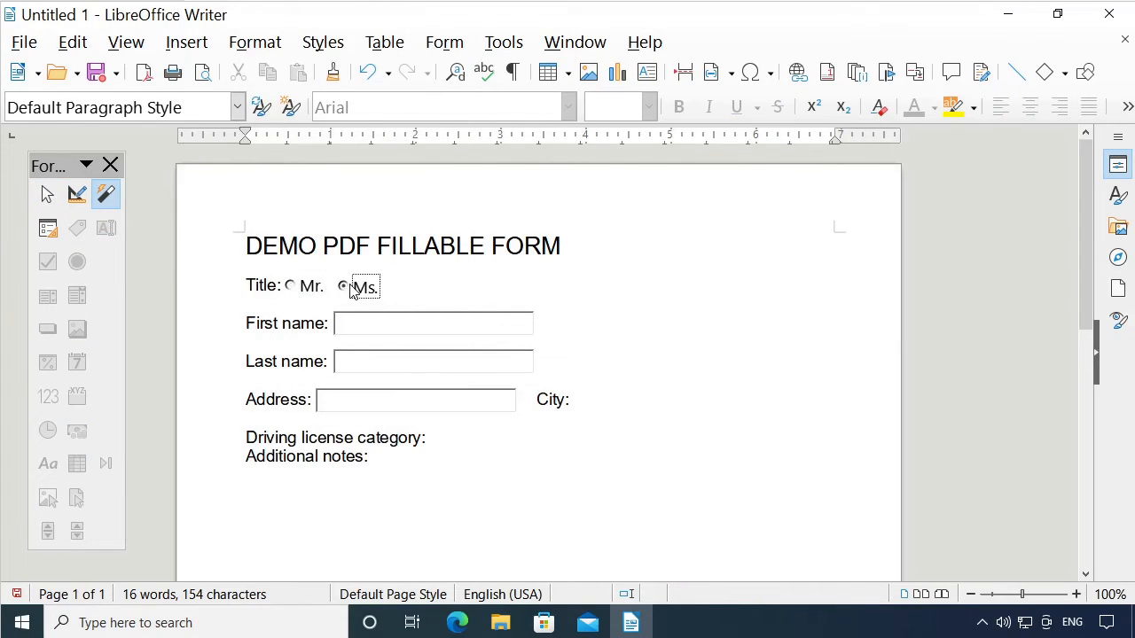
{"action": "left_click", "coordinate": [306, 289]}
{"action": "left_click", "coordinate": [349, 291]}
{"action": "key", "text": "Escape"}
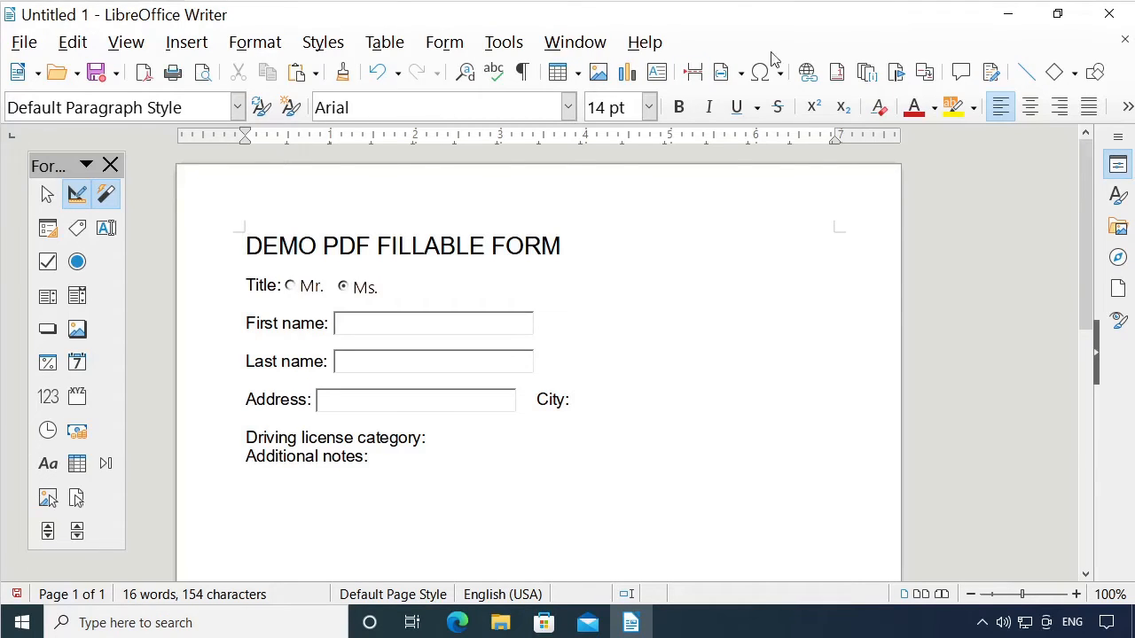
Draw a combo box about 2.77 x 0.32 in after the City label, without binding it to a data source.
{"action": "left_click", "coordinate": [77, 295]}
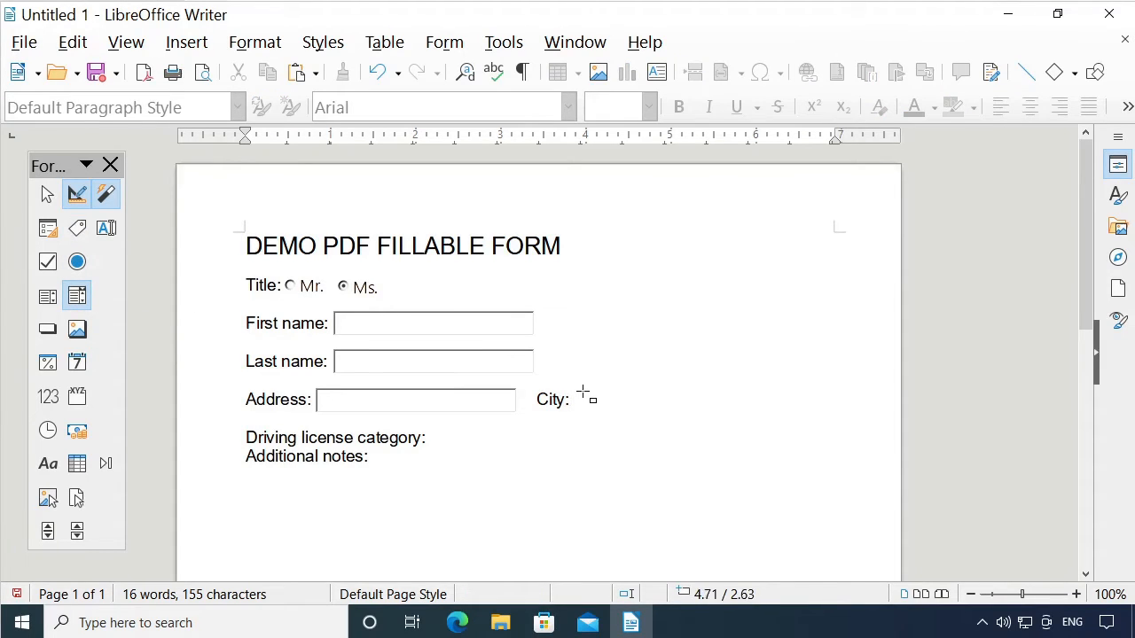
{"action": "left_click_drag", "start_coordinate": [576, 387], "coordinate": [815, 423]}
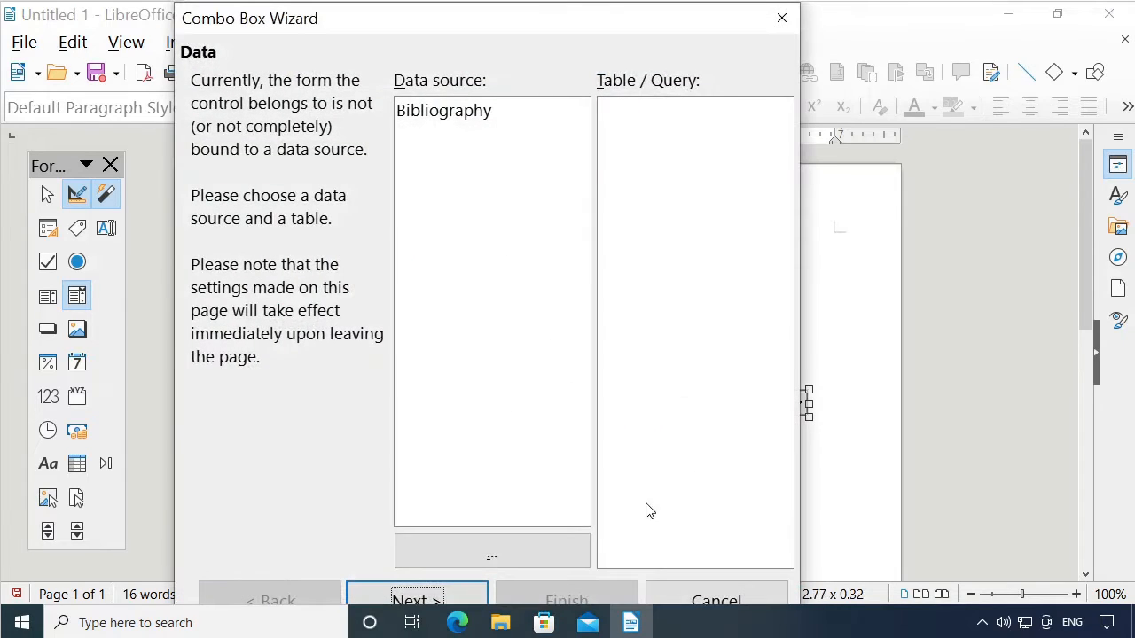
{"action": "left_click", "coordinate": [677, 600]}
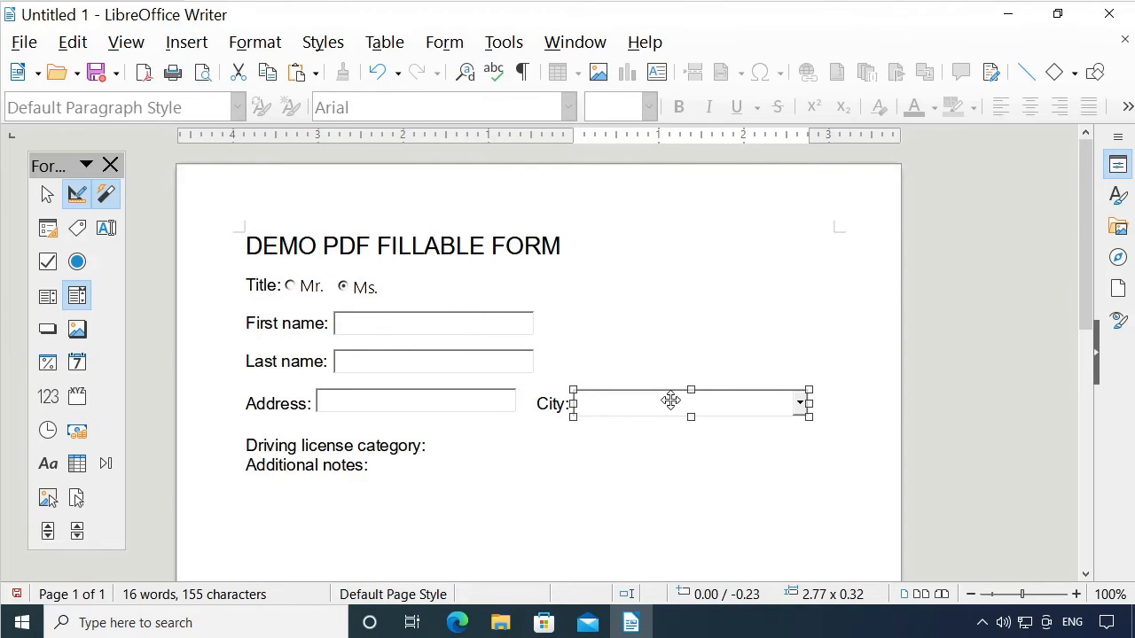
Add London, Paris, Berlin and Vienna as the list entries of the City combo box.
{"action": "double_click", "coordinate": [670, 401]}
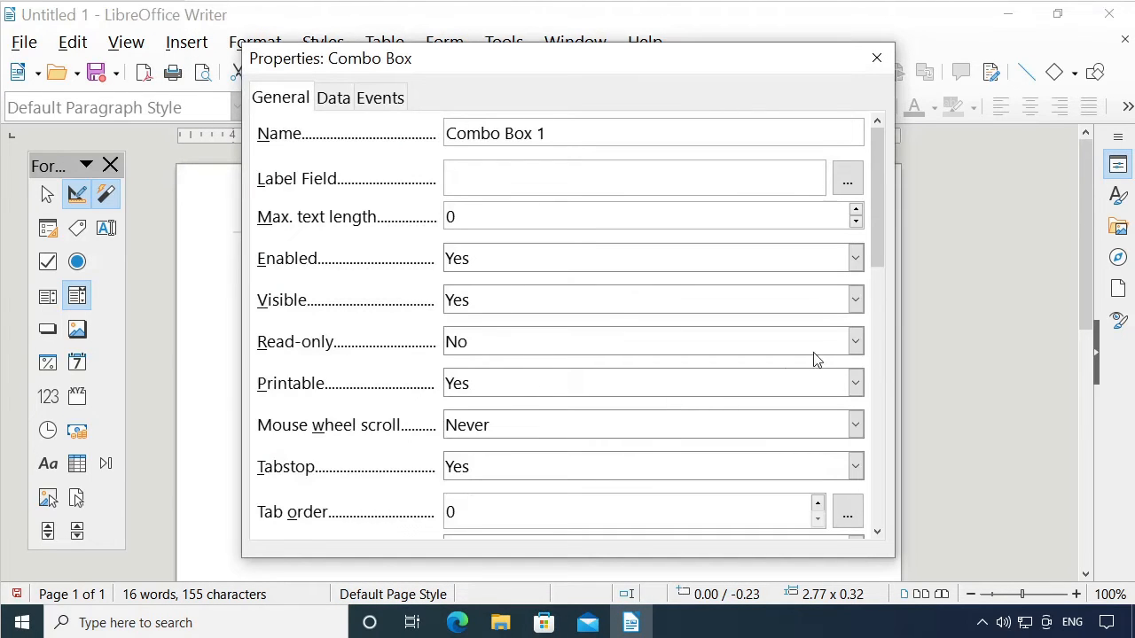
{"action": "left_click_drag", "start_coordinate": [874, 253], "coordinate": [869, 382]}
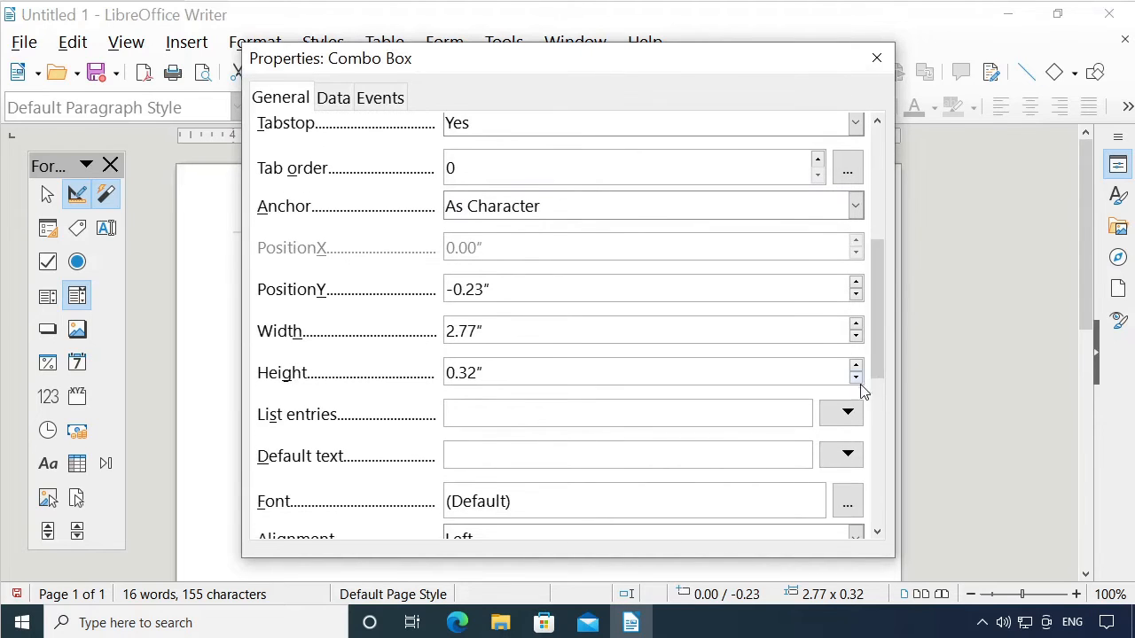
{"action": "left_click", "coordinate": [844, 415]}
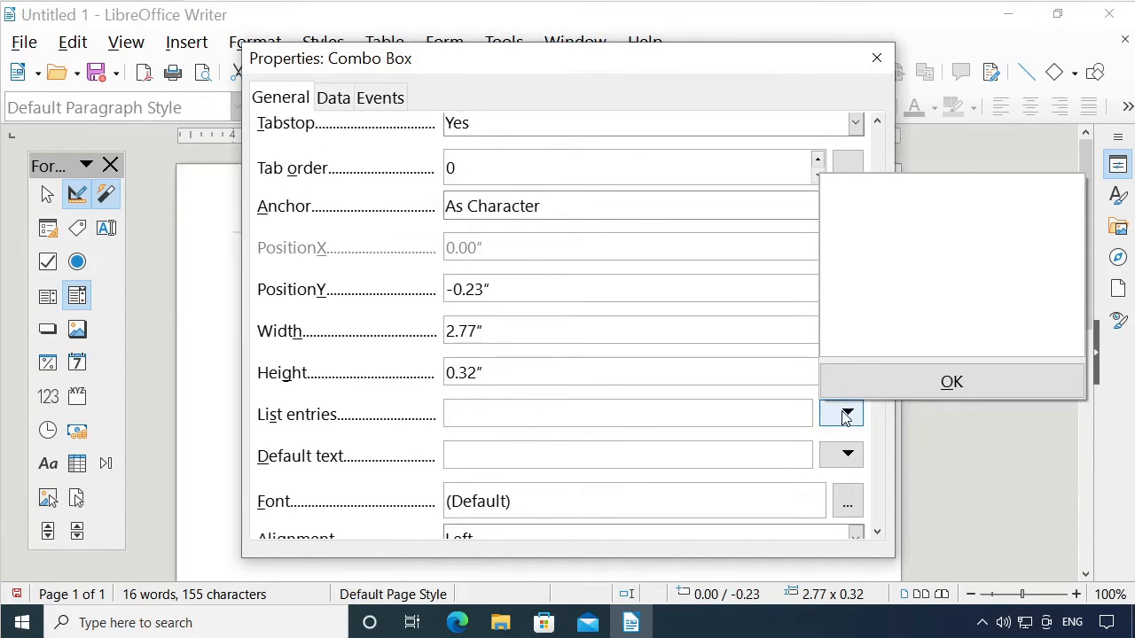
{"action": "left_click", "coordinate": [898, 287]}
{"action": "type", "text": "London"}
{"action": "key", "text": "Return"}
{"action": "type", "text": "Pa"}
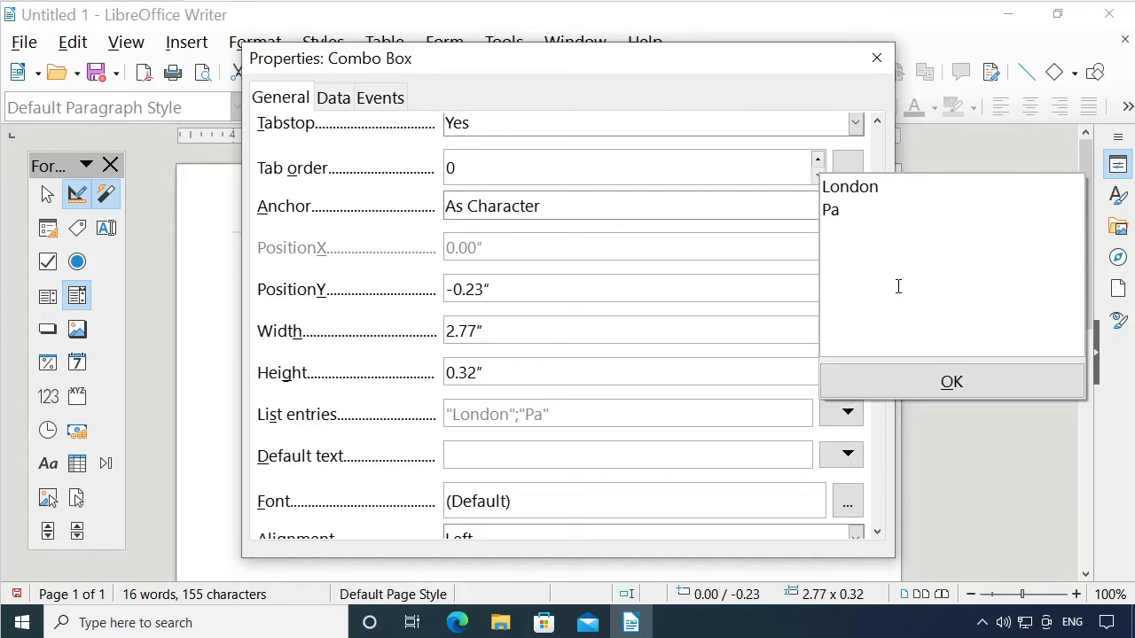
{"action": "type", "text": "ris Berlin"}
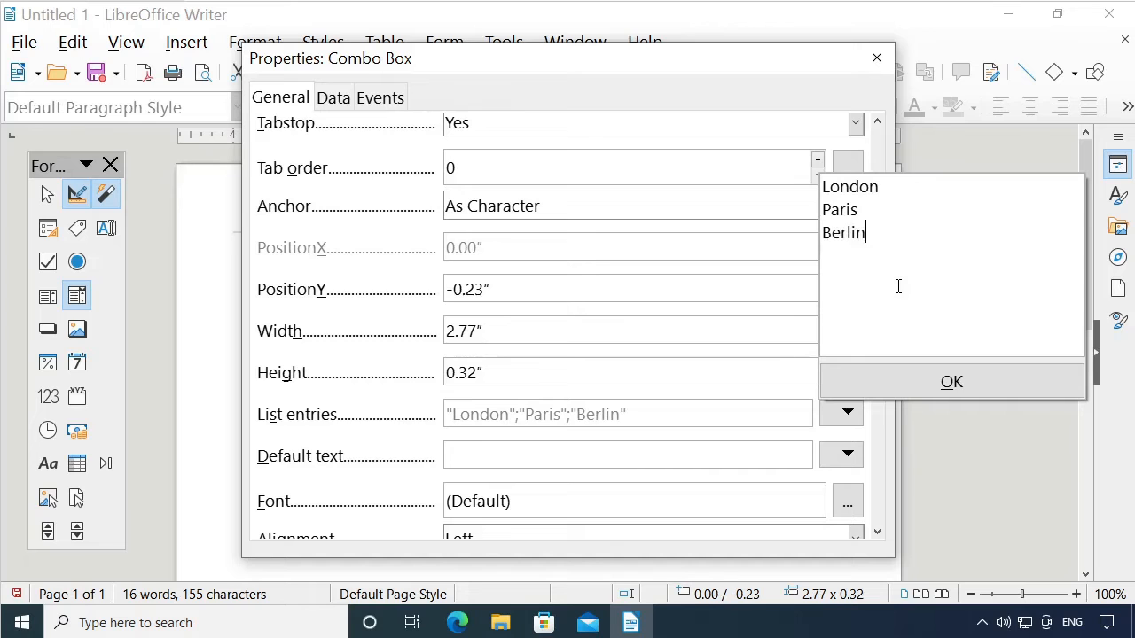
{"action": "key", "text": "Return"}
{"action": "type", "text": "Vienna"}
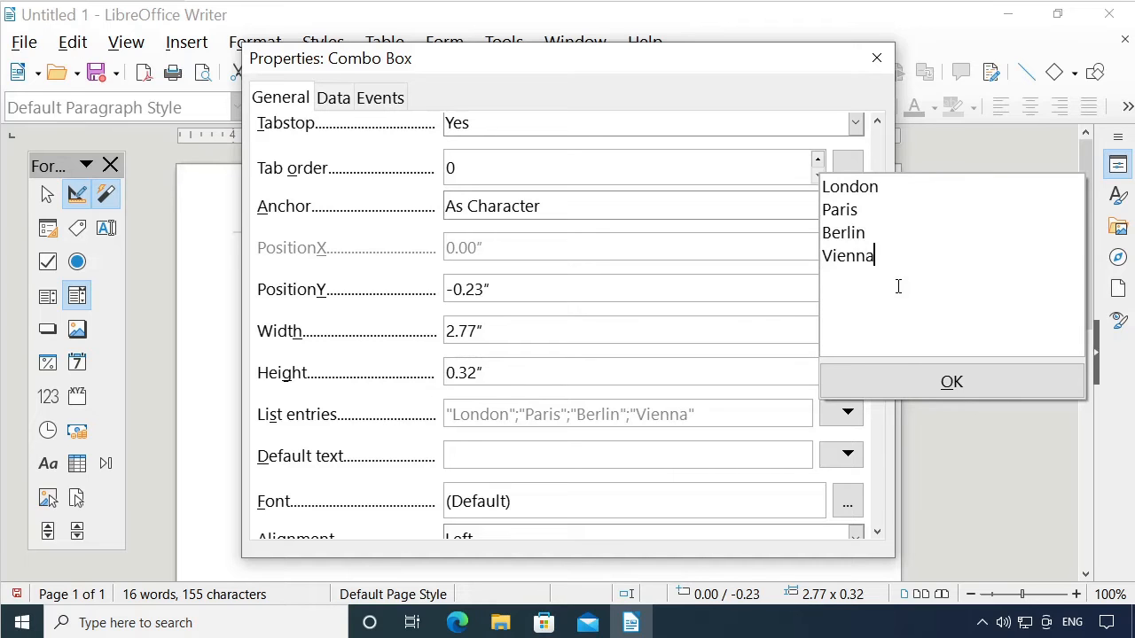
{"action": "left_click", "coordinate": [909, 380]}
{"action": "left_click", "coordinate": [877, 59]}
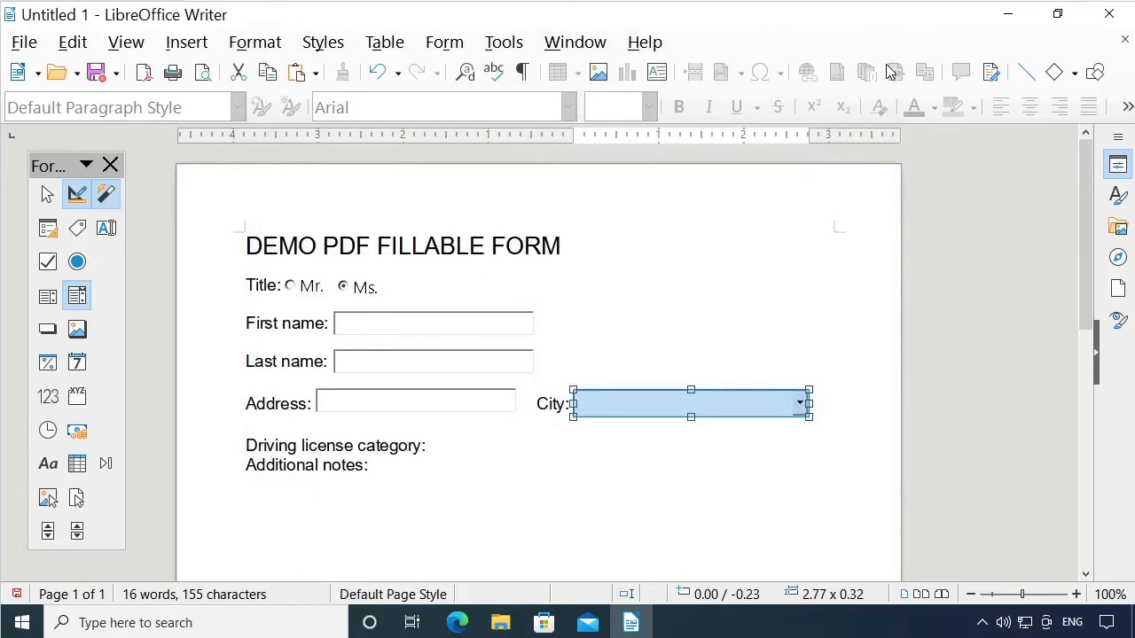
Leave Design Mode and choose London in the City combo box.
{"action": "left_click", "coordinate": [77, 195]}
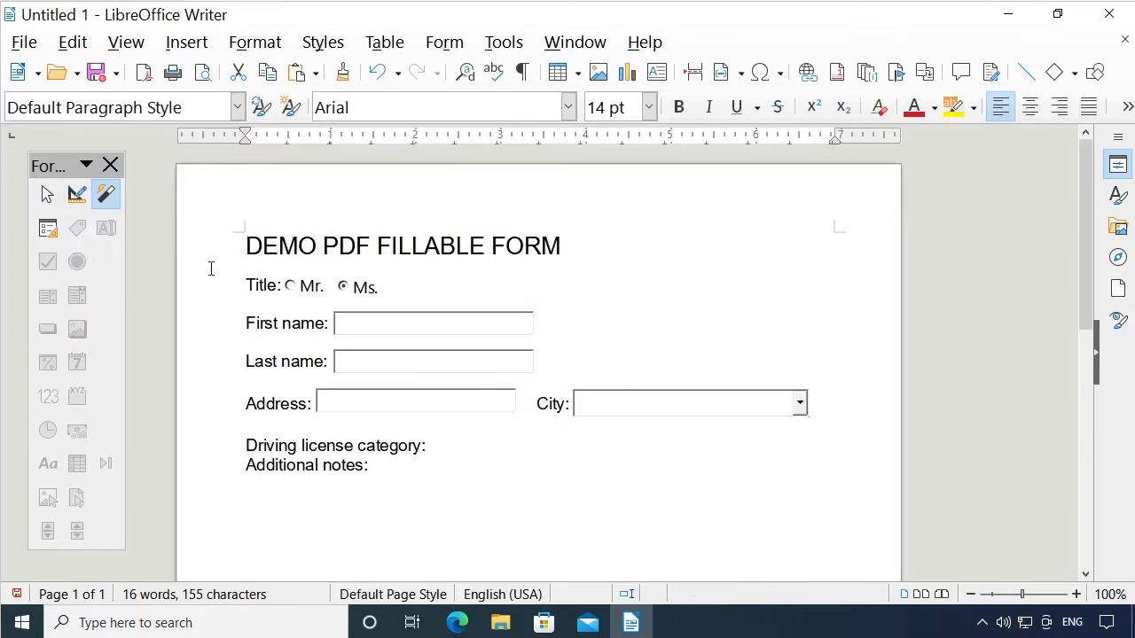
{"action": "left_click", "coordinate": [795, 407]}
{"action": "left_click", "coordinate": [777, 430]}
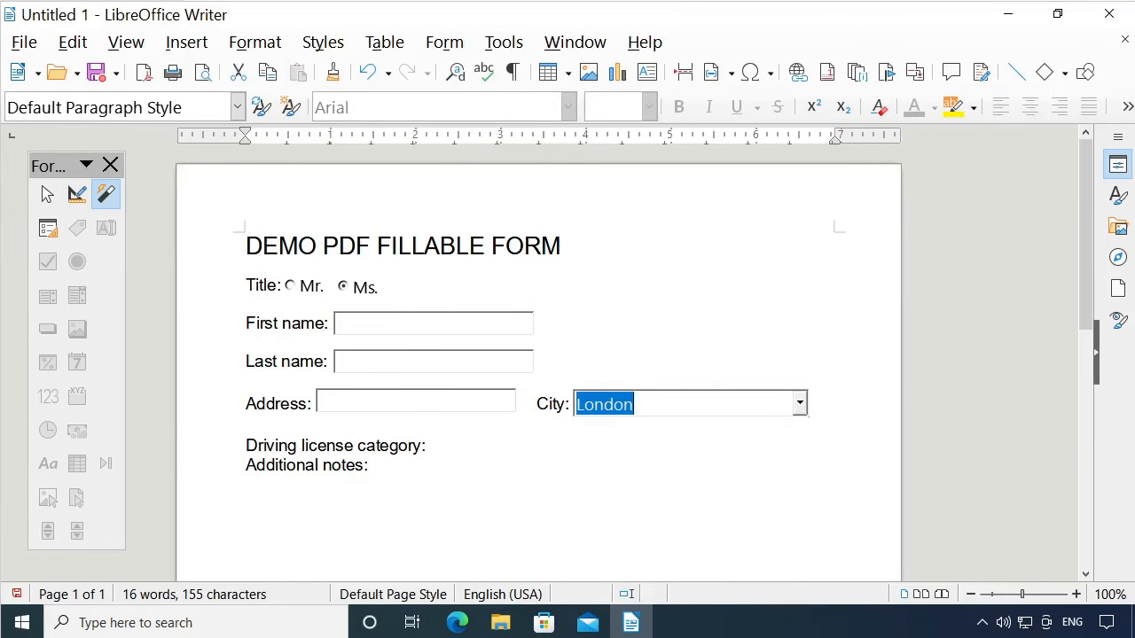
Return to Design Mode and add a check box labelled A after the Driving license category label, narrowed to about 0.34 in.
{"action": "left_click", "coordinate": [77, 195]}
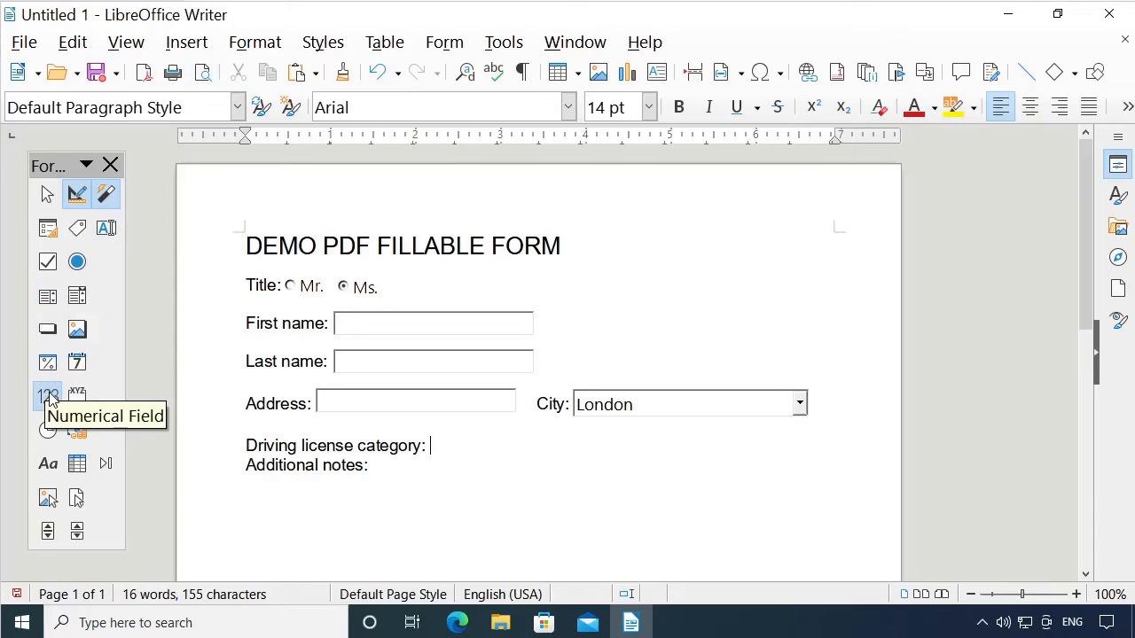
{"action": "left_click", "coordinate": [49, 264]}
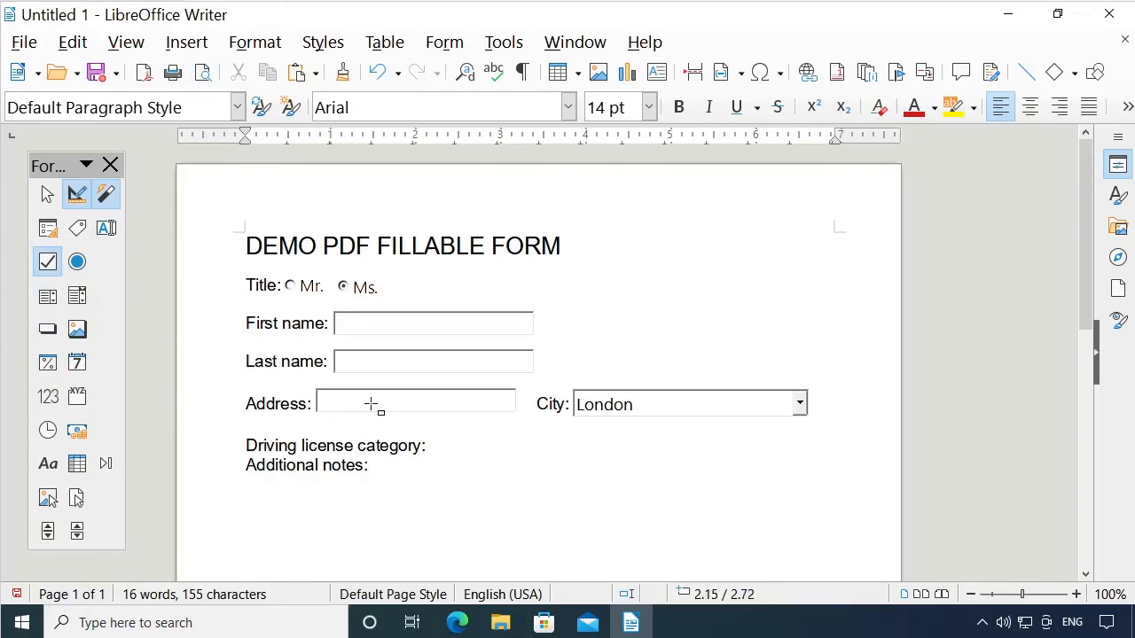
{"action": "left_click_drag", "start_coordinate": [433, 437], "coordinate": [489, 460]}
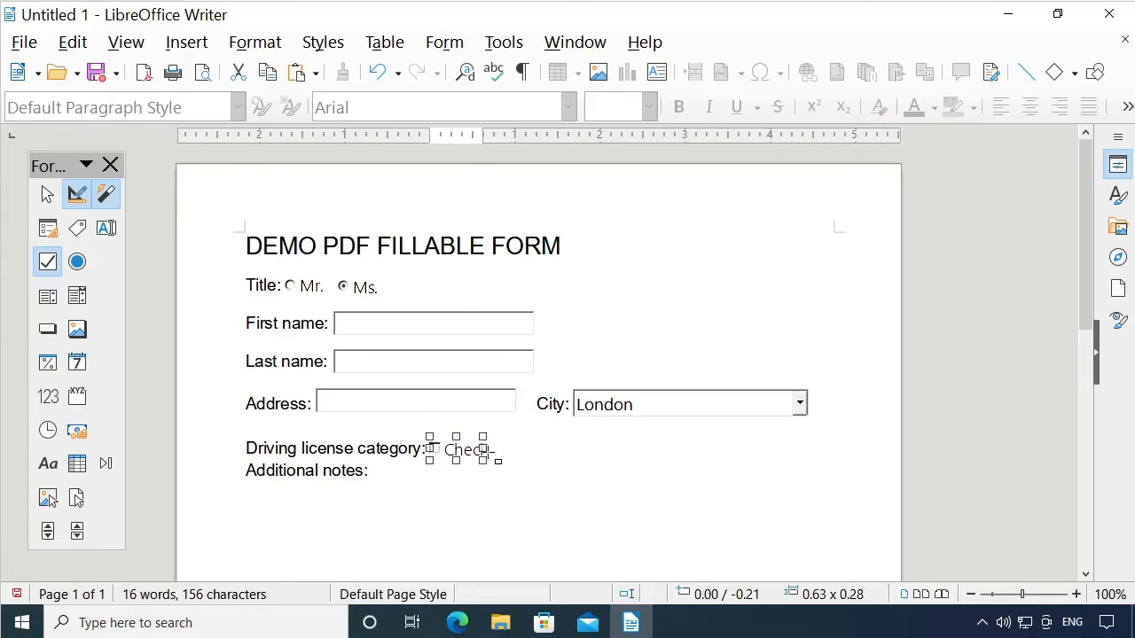
{"action": "double_click", "coordinate": [460, 449]}
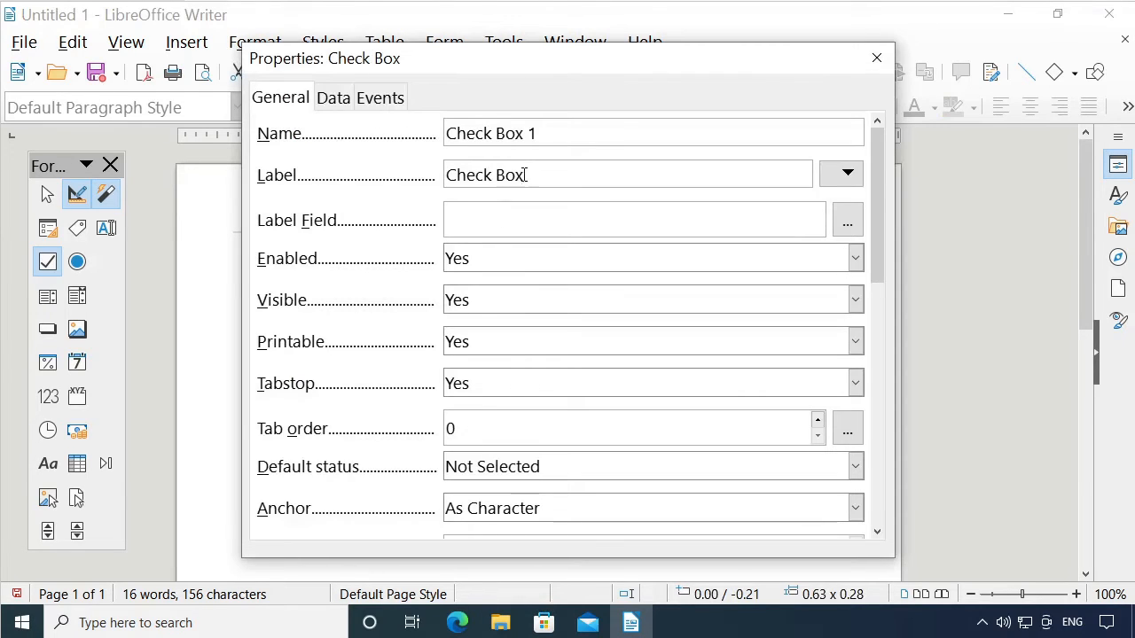
{"action": "left_click_drag", "start_coordinate": [523, 175], "coordinate": [370, 176]}
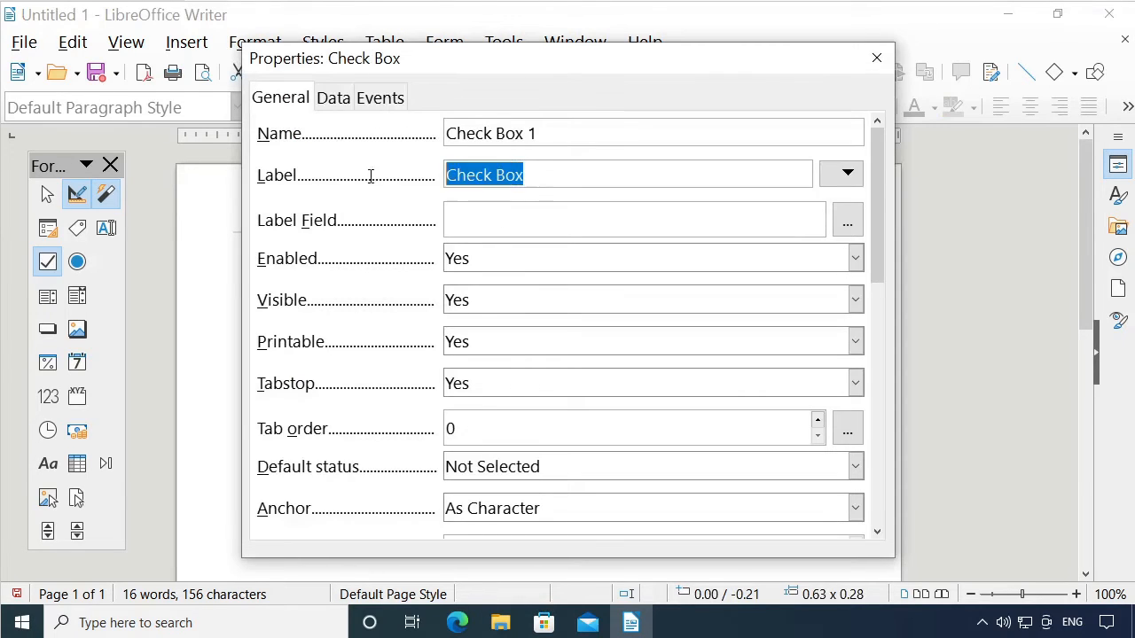
{"action": "type", "text": "A"}
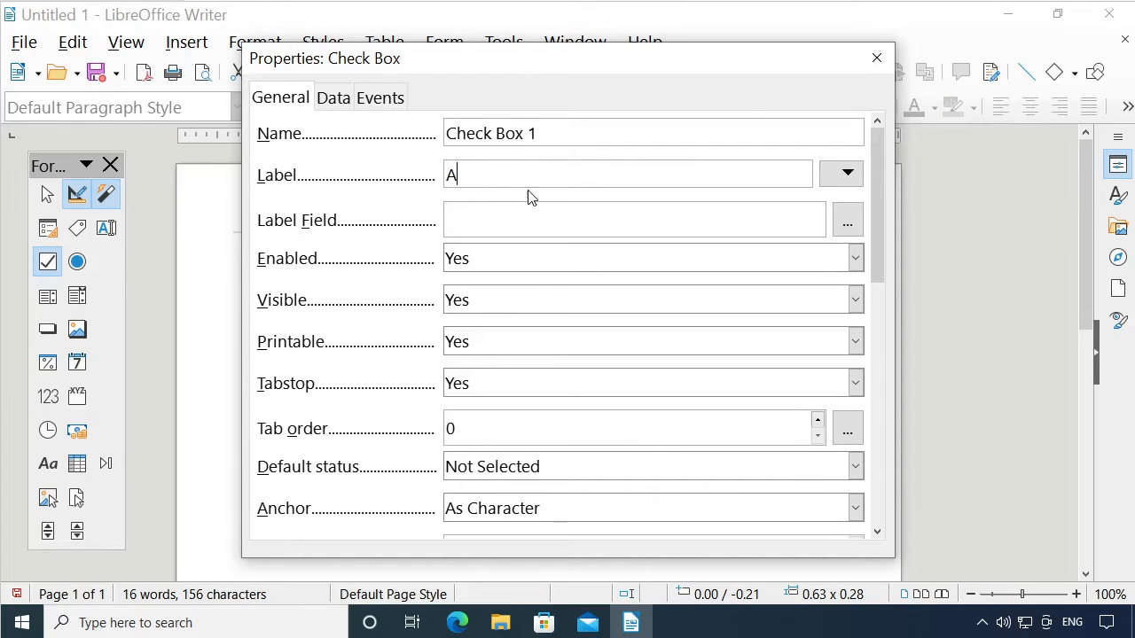
{"action": "left_click", "coordinate": [876, 57]}
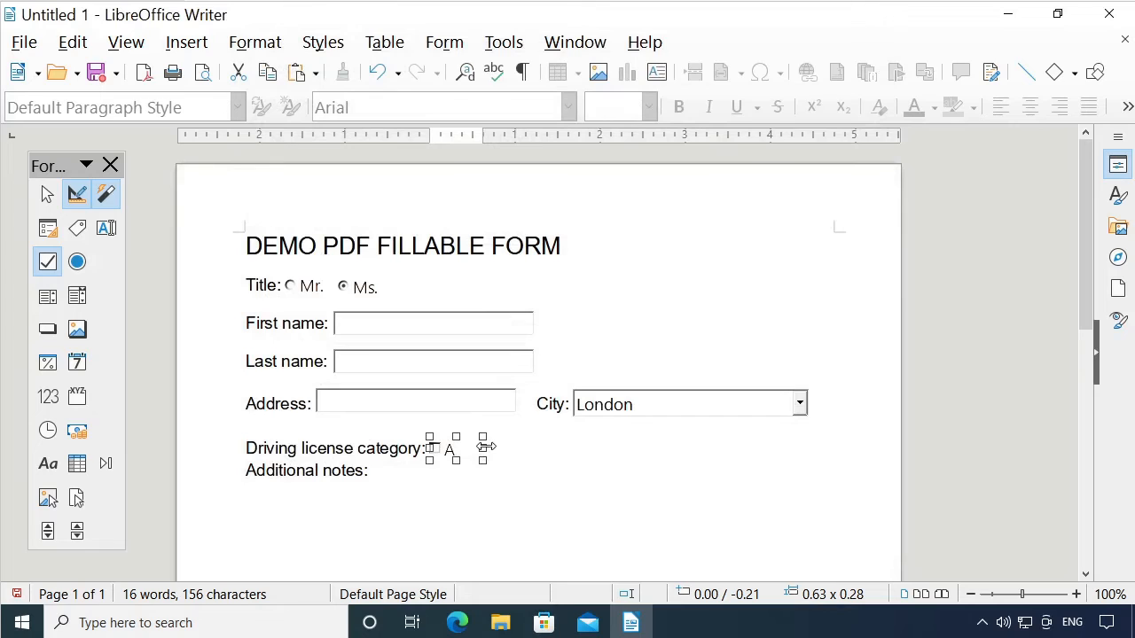
{"action": "left_click_drag", "start_coordinate": [485, 448], "coordinate": [462, 449]}
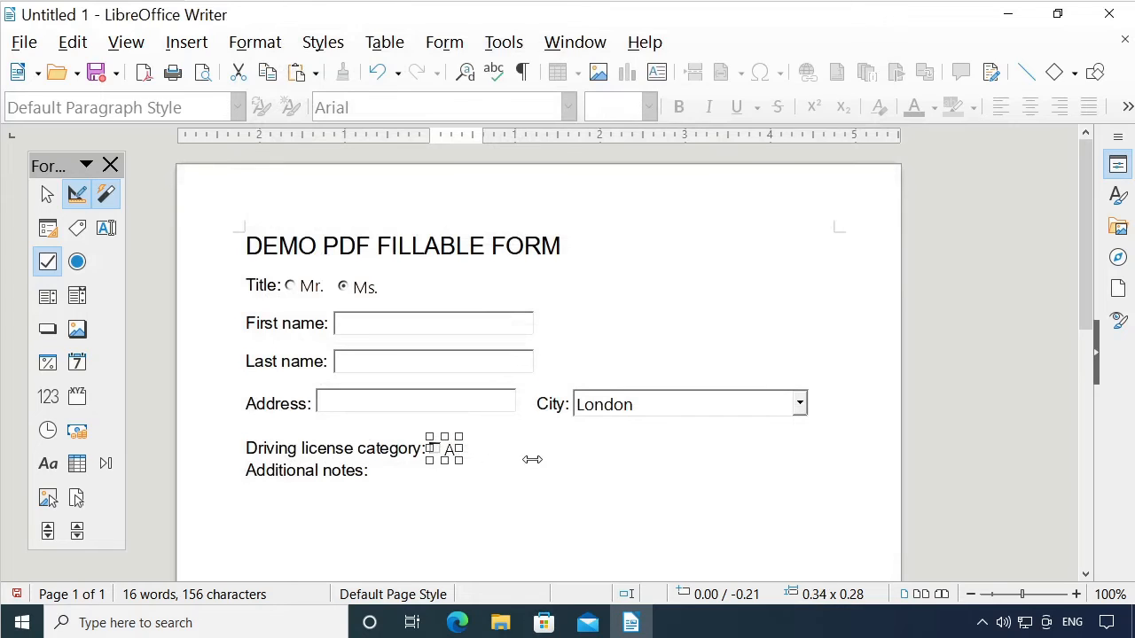
Add a second check box labelled B directly after check box A and narrow it to about 0.39 in.
{"action": "left_click", "coordinate": [48, 266]}
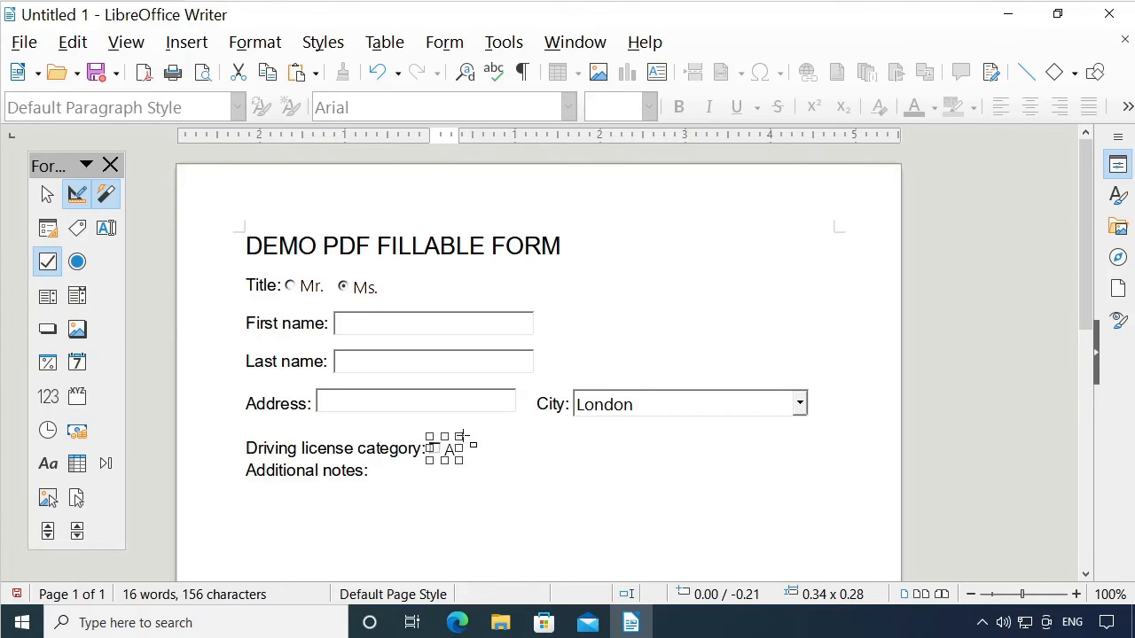
{"action": "left_click_drag", "start_coordinate": [459, 437], "coordinate": [510, 467]}
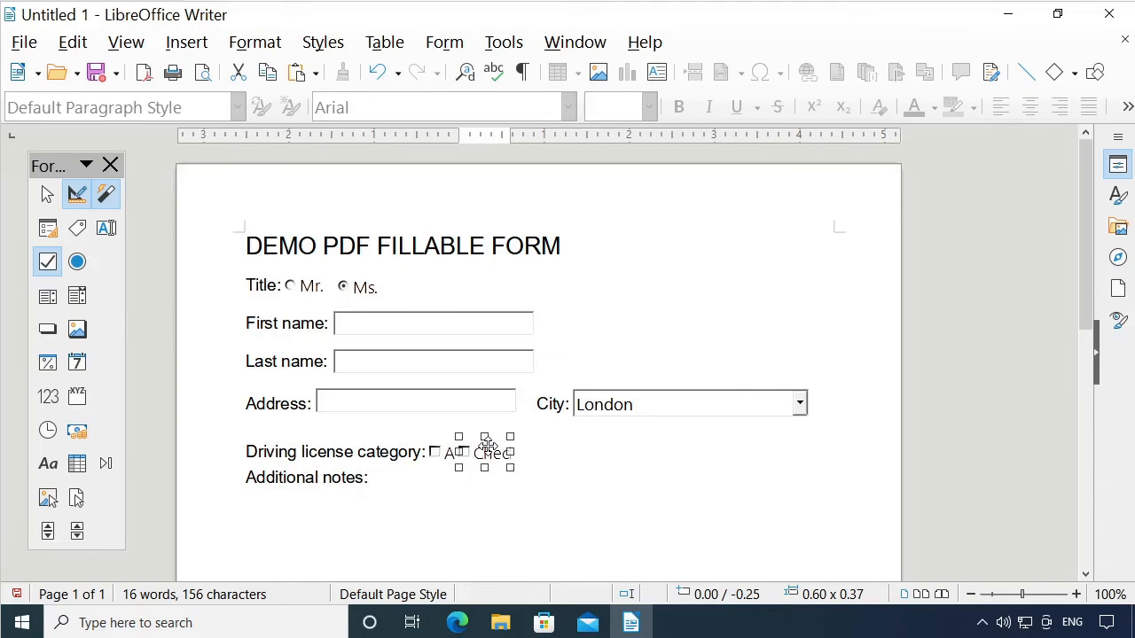
{"action": "double_click", "coordinate": [487, 448]}
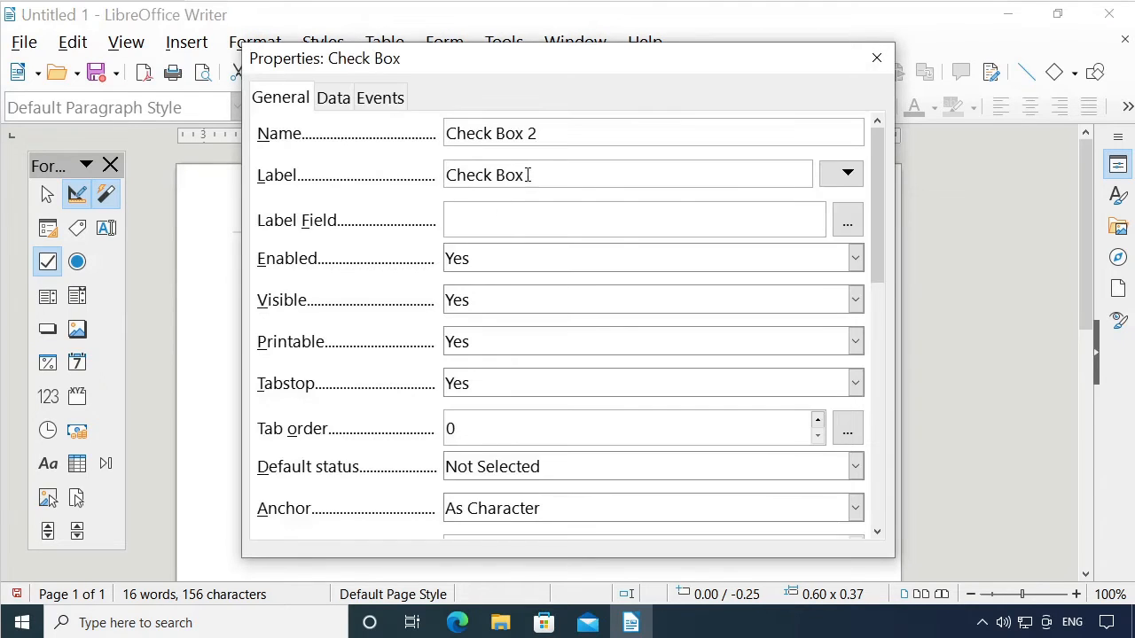
{"action": "left_click_drag", "start_coordinate": [528, 175], "coordinate": [358, 190]}
{"action": "type", "text": "B"}
{"action": "left_click", "coordinate": [876, 58]}
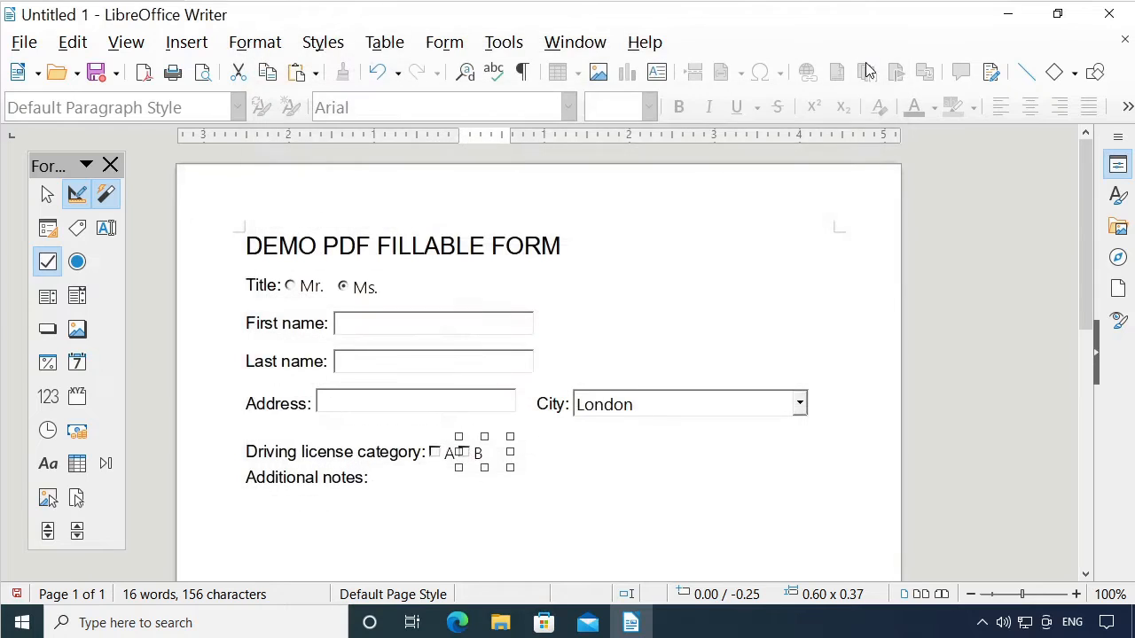
{"action": "left_click_drag", "start_coordinate": [525, 456], "coordinate": [507, 455]}
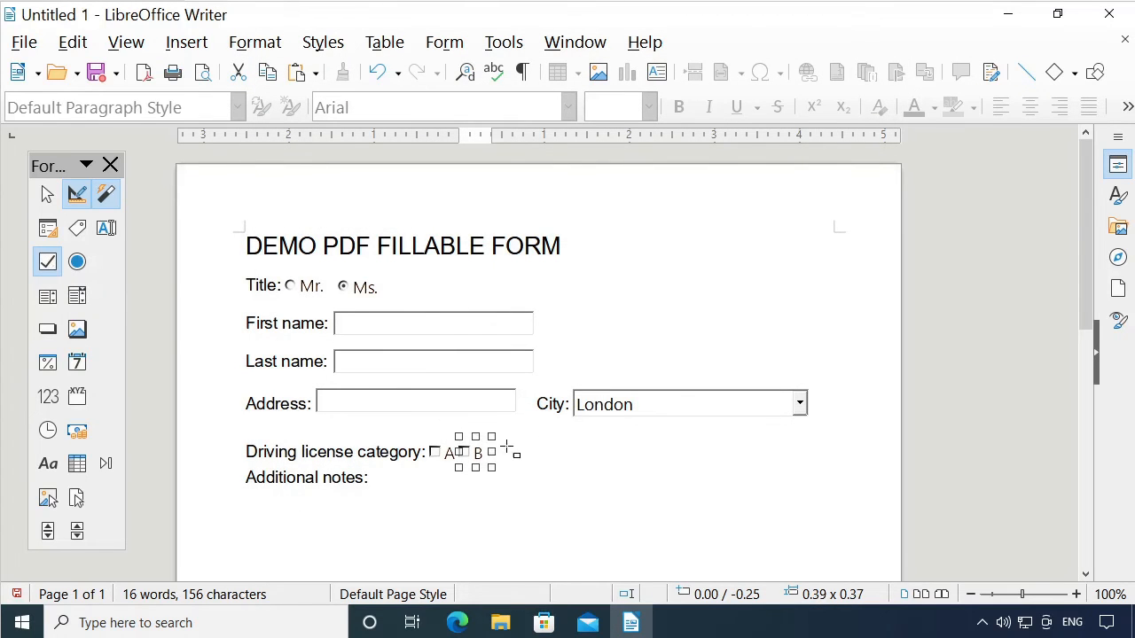
Add a third check box labelled C directly after check box B and narrow it to about 0.35 in.
{"action": "left_click_drag", "start_coordinate": [496, 438], "coordinate": [539, 472]}
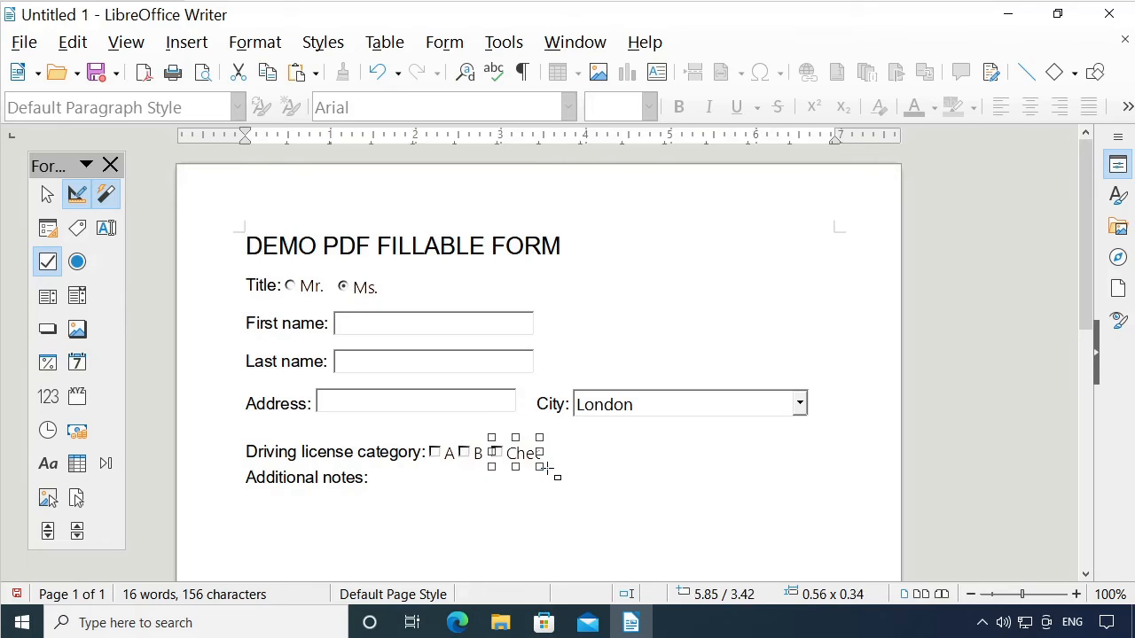
{"action": "double_click", "coordinate": [518, 452]}
{"action": "left_click_drag", "start_coordinate": [514, 180], "coordinate": [381, 183]}
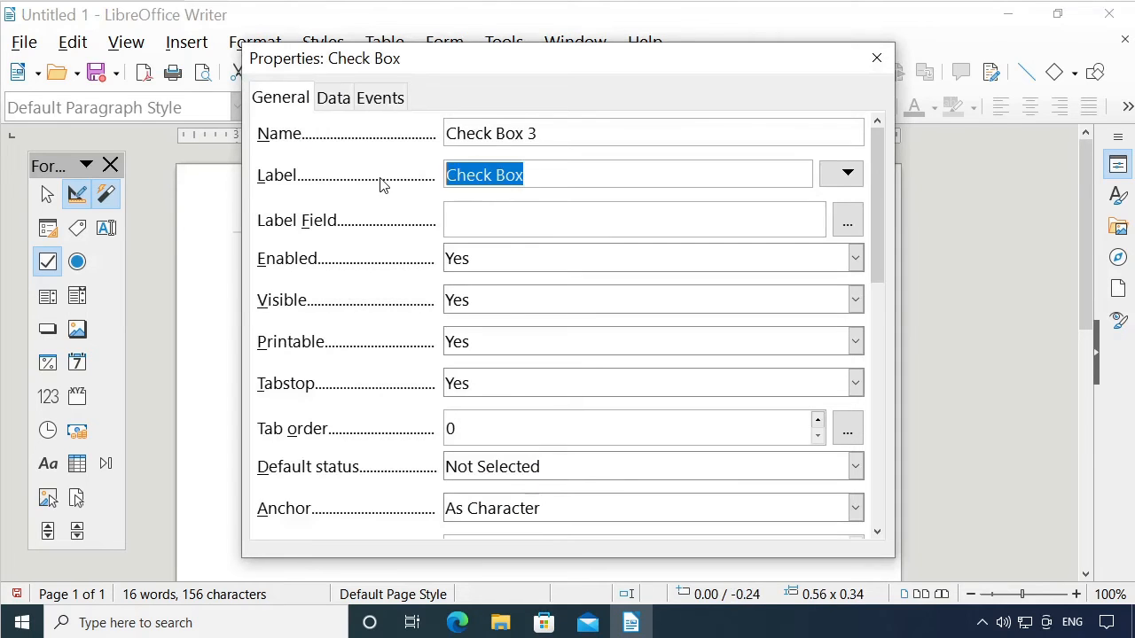
{"action": "type", "text": "C"}
{"action": "left_click", "coordinate": [876, 58]}
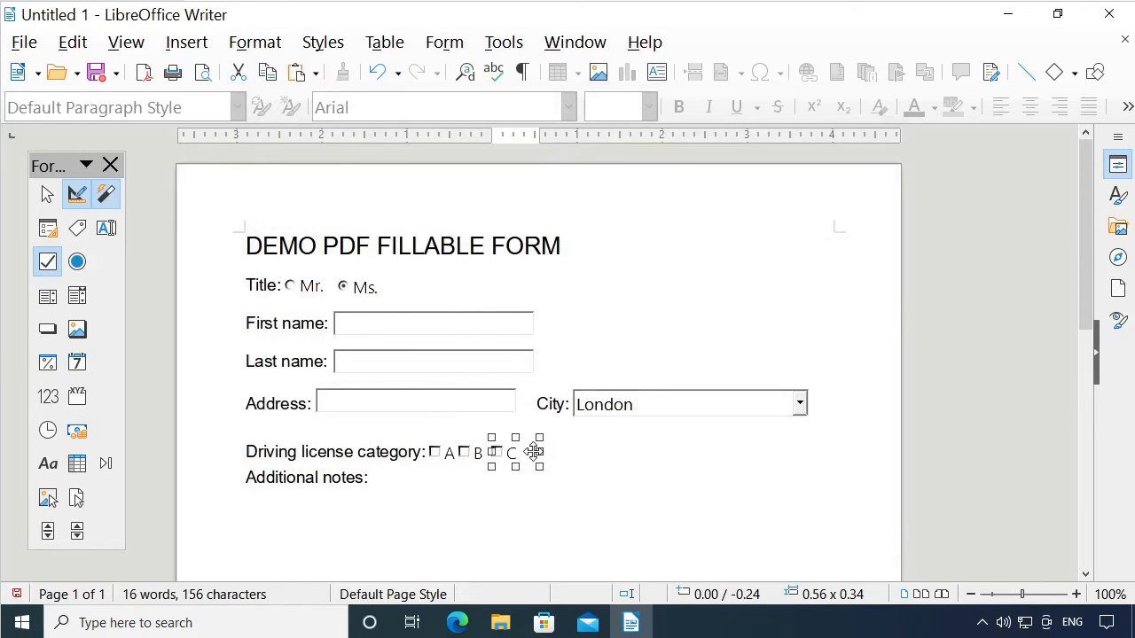
{"action": "left_click_drag", "start_coordinate": [541, 452], "coordinate": [523, 452]}
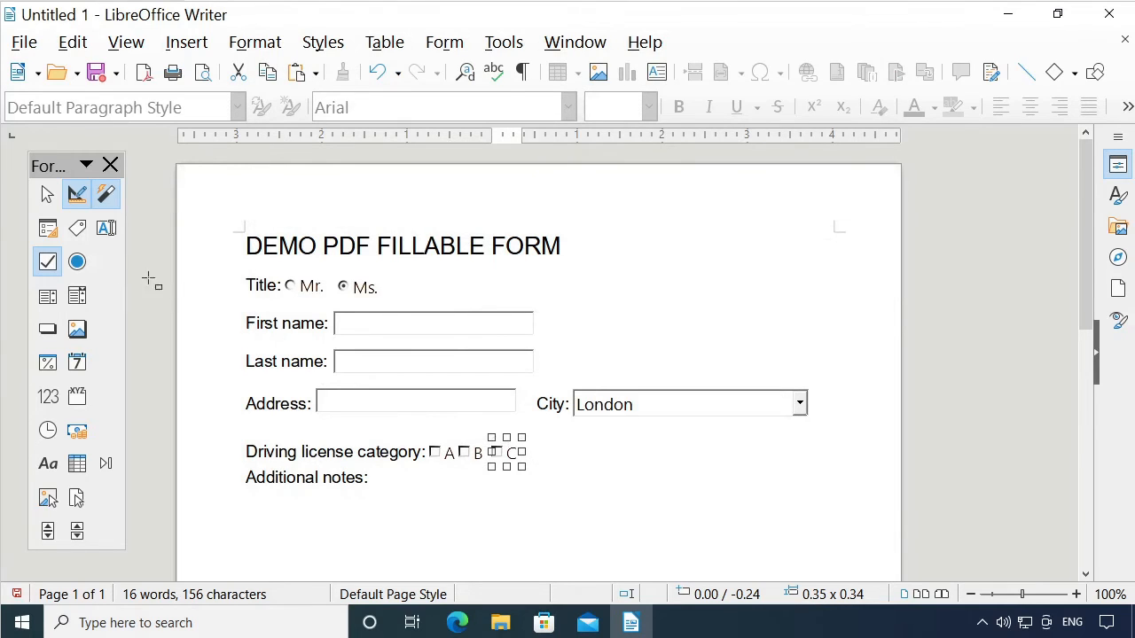
Add a fourth check box about 0.56 x 0.41 in directly after check box C and label it D.
{"action": "left_click", "coordinate": [48, 262]}
{"action": "left_click_drag", "start_coordinate": [529, 438], "coordinate": [582, 474]}
{"action": "double_click", "coordinate": [535, 451]}
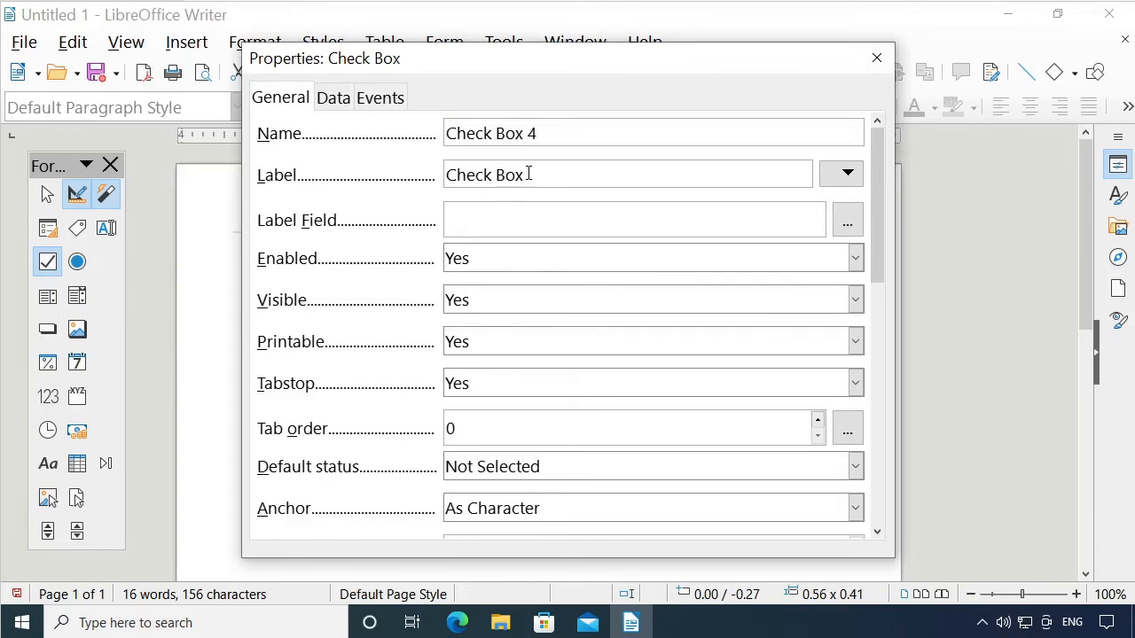
{"action": "left_click_drag", "start_coordinate": [526, 174], "coordinate": [389, 174]}
{"action": "type", "text": "D"}
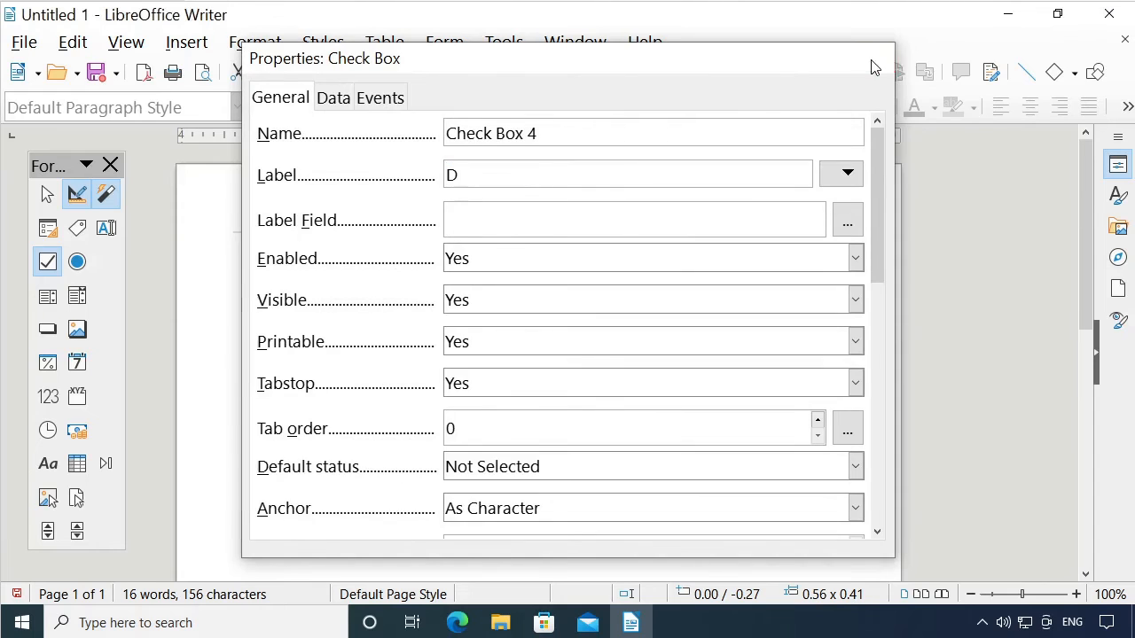
{"action": "left_click", "coordinate": [875, 59]}
{"action": "left_click", "coordinate": [644, 450]}
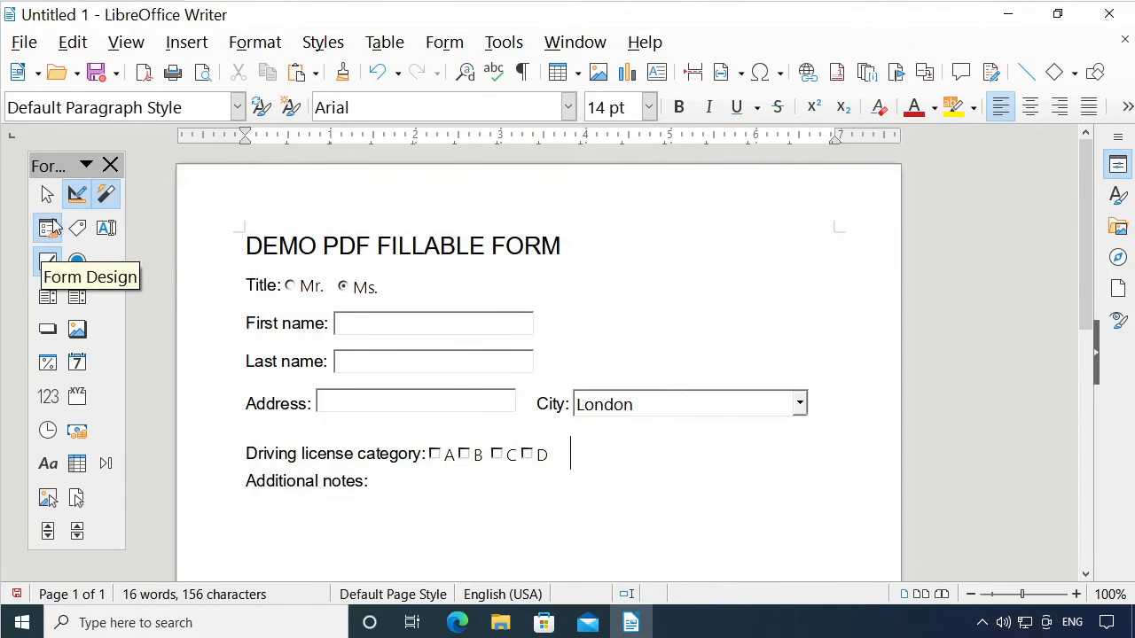
Leave Design Mode and test the license category check boxes by ticking A, B and C and clearing them again.
{"action": "left_click", "coordinate": [74, 195]}
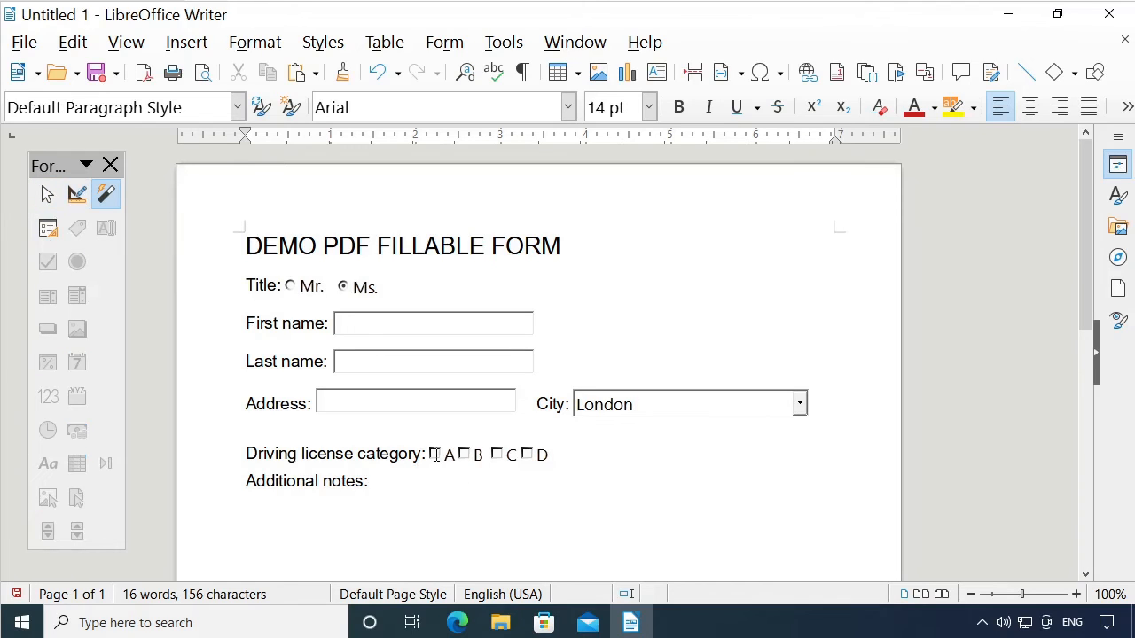
{"action": "left_click", "coordinate": [435, 454]}
{"action": "left_click", "coordinate": [462, 455]}
{"action": "left_click", "coordinate": [501, 457]}
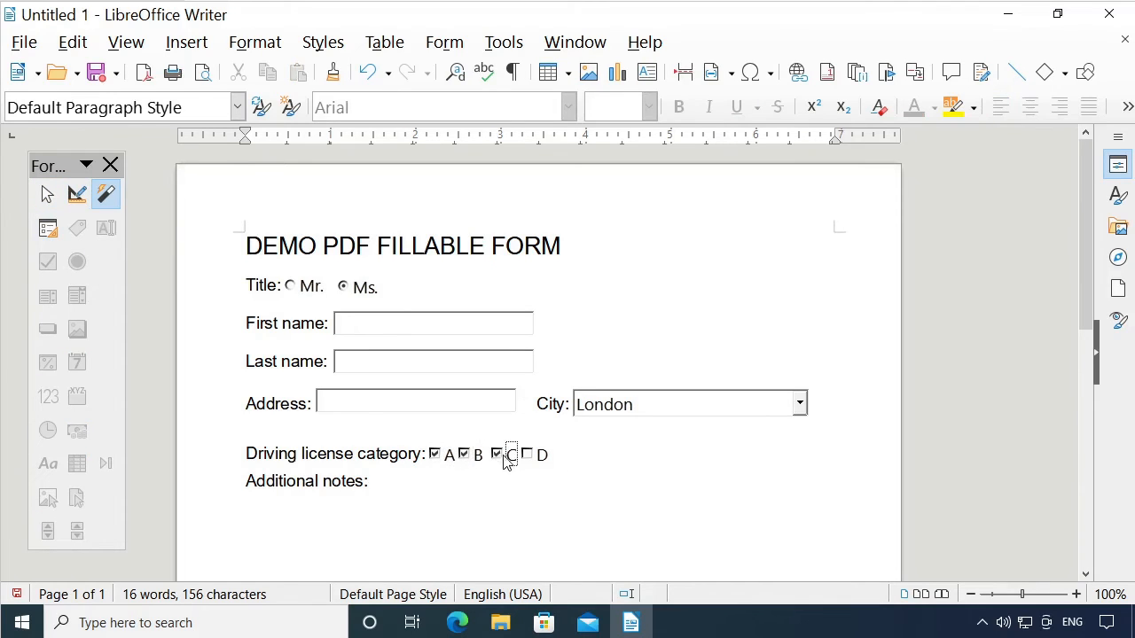
{"action": "left_click", "coordinate": [464, 455]}
{"action": "left_click", "coordinate": [435, 456]}
{"action": "left_click", "coordinate": [498, 456]}
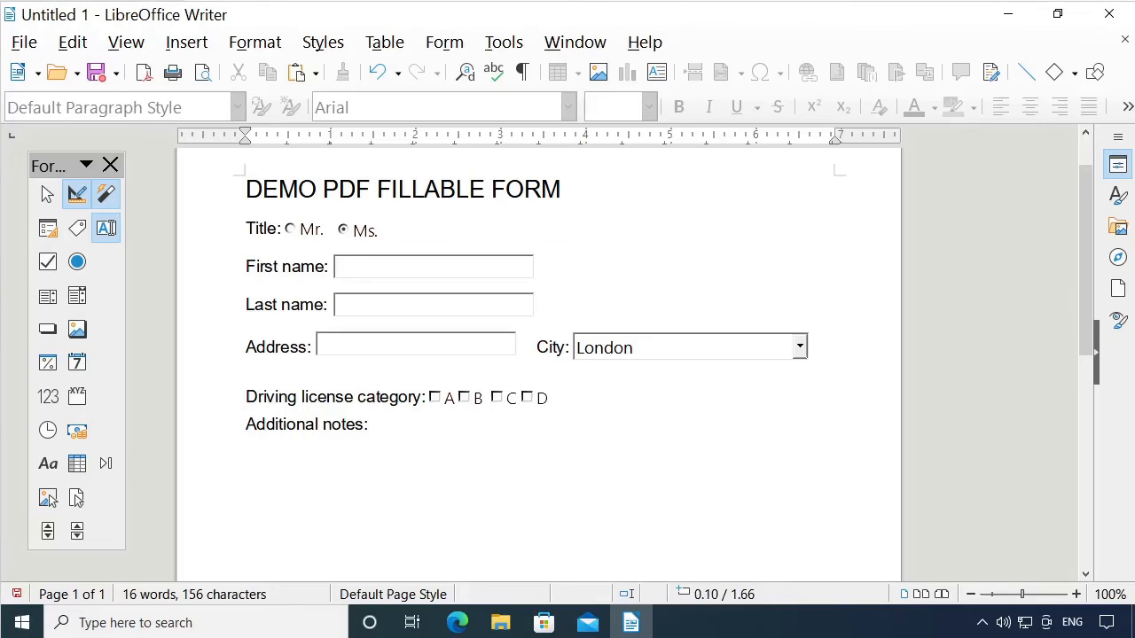
Draw a text box about 5.76 x 0.29 in below the Additional notes label.
{"action": "left_click", "coordinate": [109, 235]}
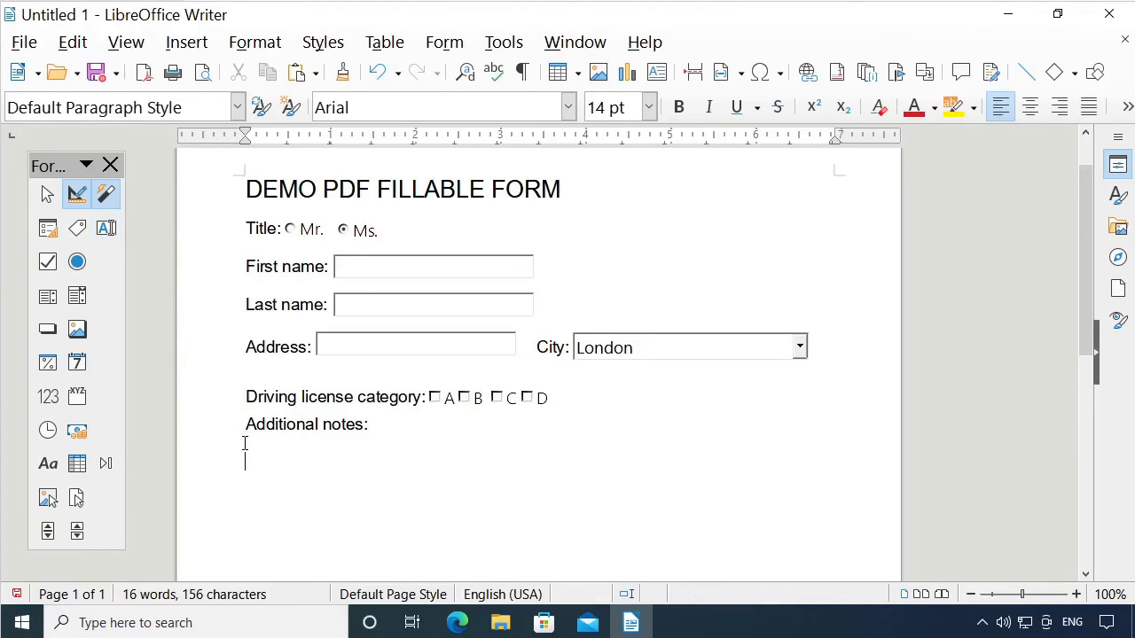
{"action": "left_click", "coordinate": [108, 231]}
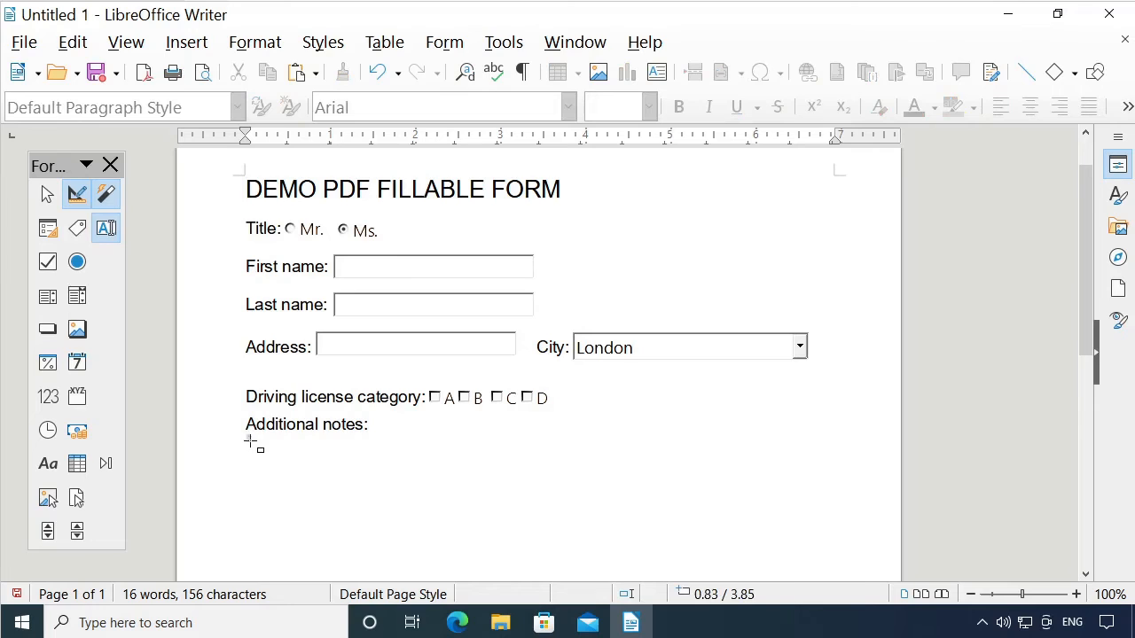
{"action": "left_click_drag", "start_coordinate": [251, 441], "coordinate": [736, 458]}
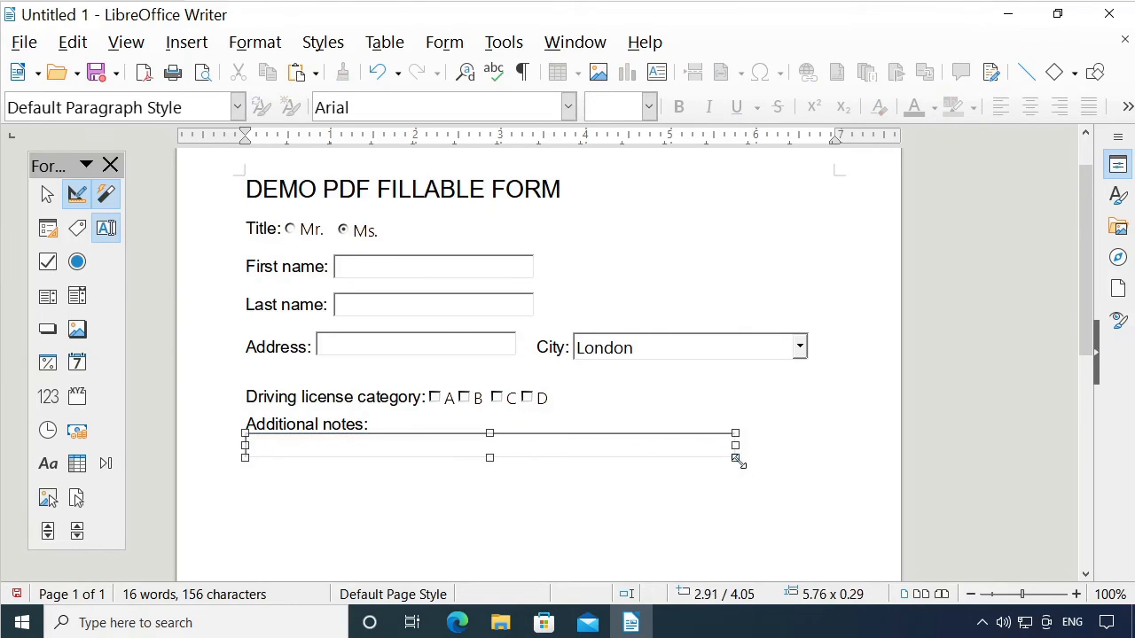
Set the text type of the Additional notes text box to Multi-line and stretch the box to about 1.50 in high.
{"action": "double_click", "coordinate": [679, 451]}
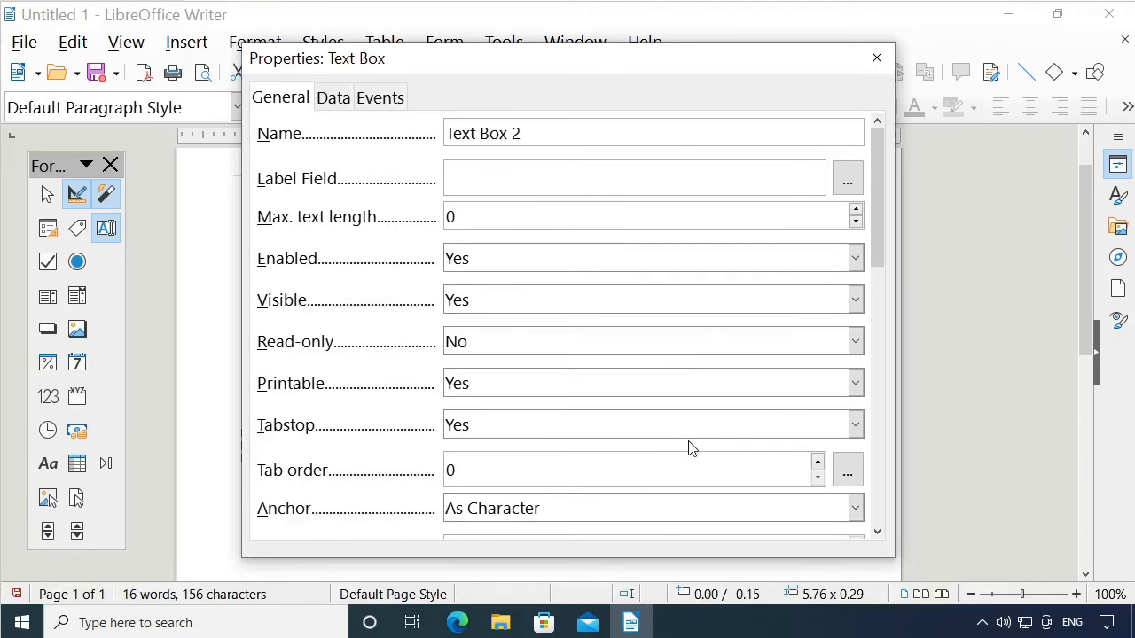
{"action": "left_click_drag", "start_coordinate": [872, 226], "coordinate": [885, 411]}
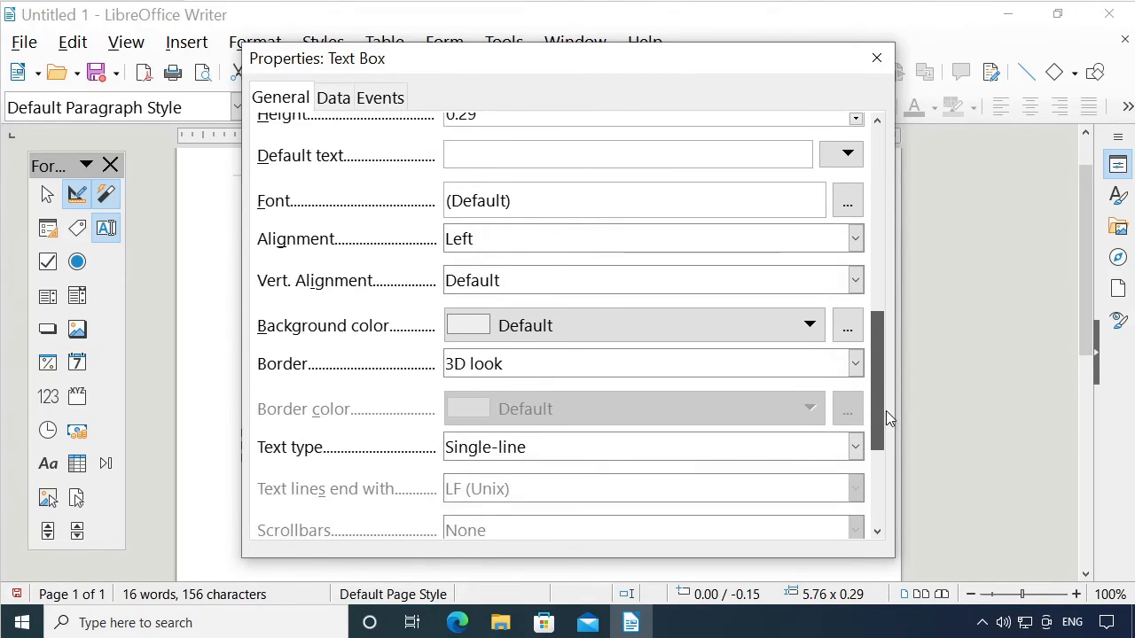
{"action": "left_click", "coordinate": [856, 446]}
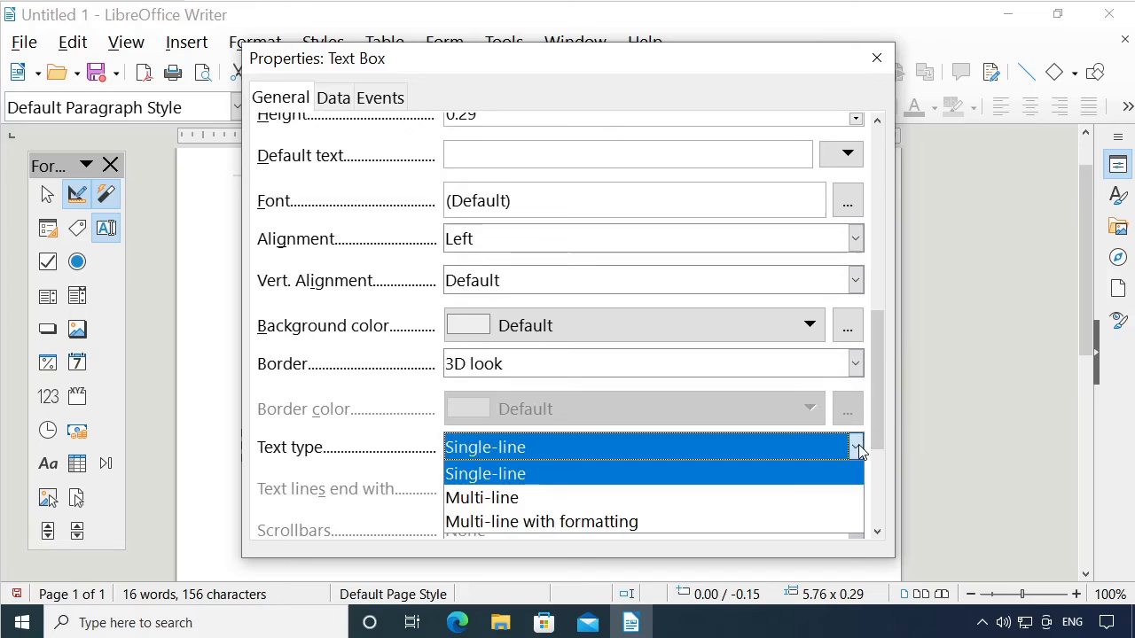
{"action": "left_click", "coordinate": [818, 497]}
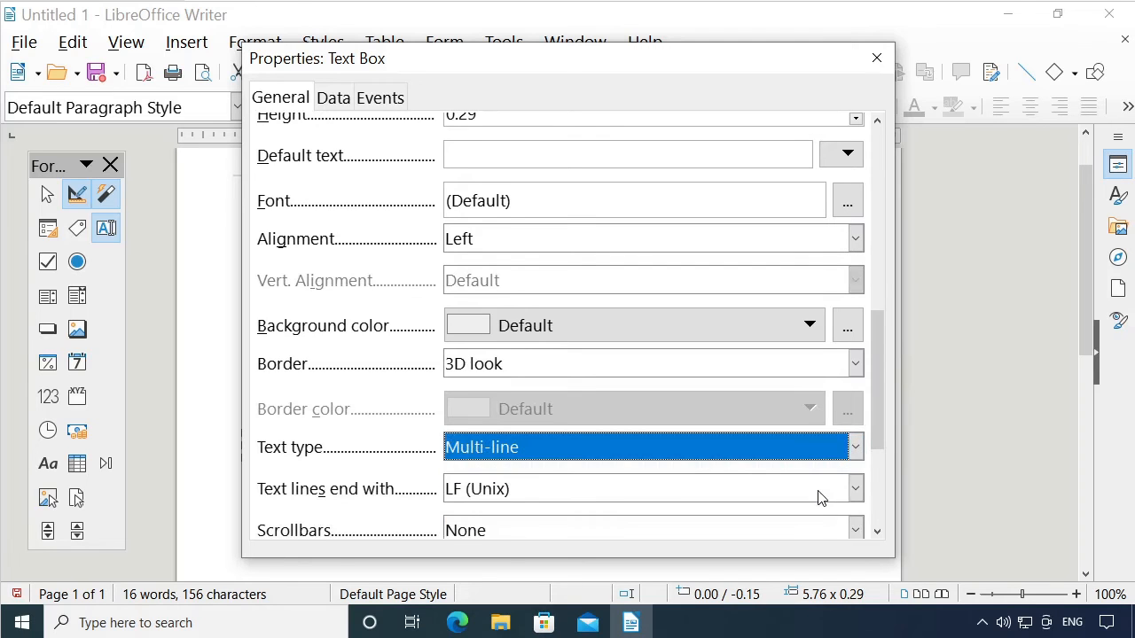
{"action": "left_click", "coordinate": [878, 63]}
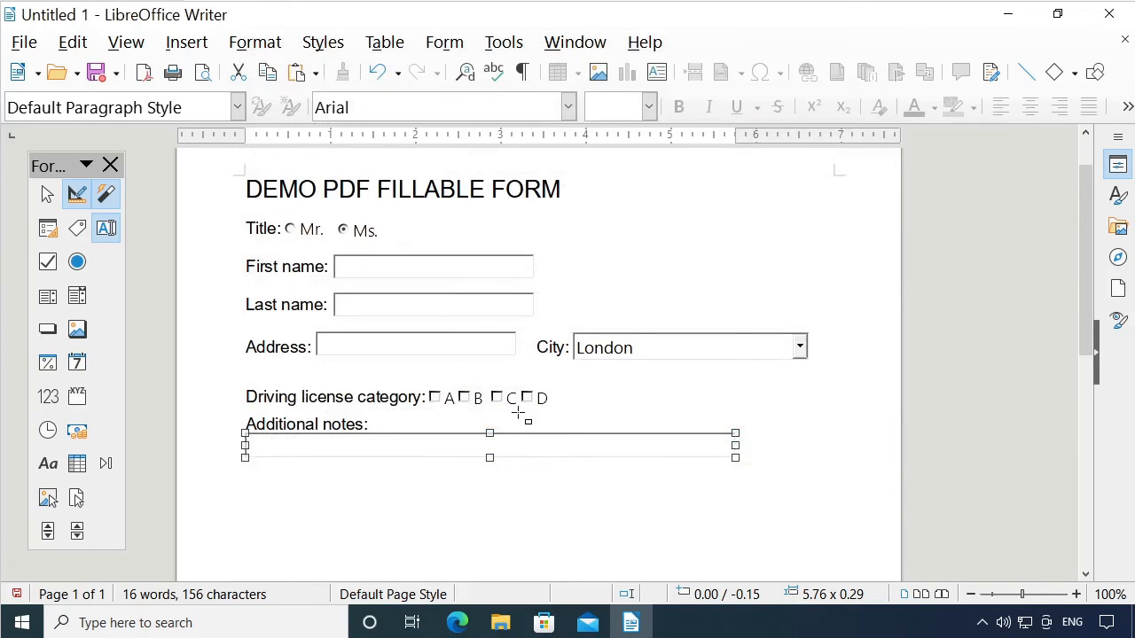
{"action": "left_click_drag", "start_coordinate": [488, 458], "coordinate": [489, 561]}
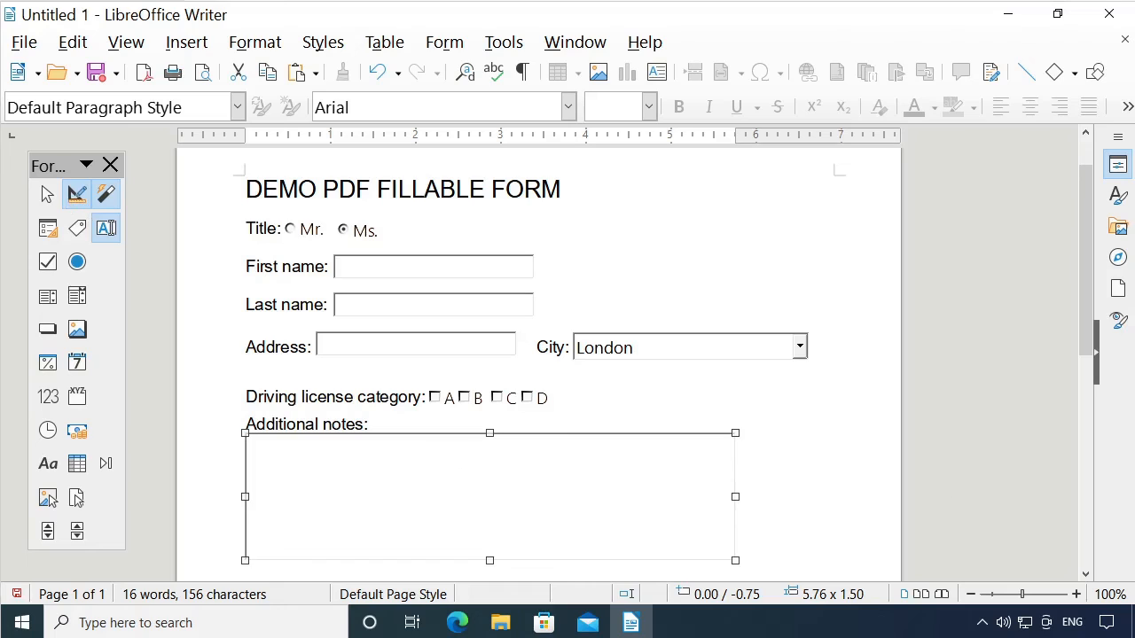
{"action": "double_click", "coordinate": [693, 455]}
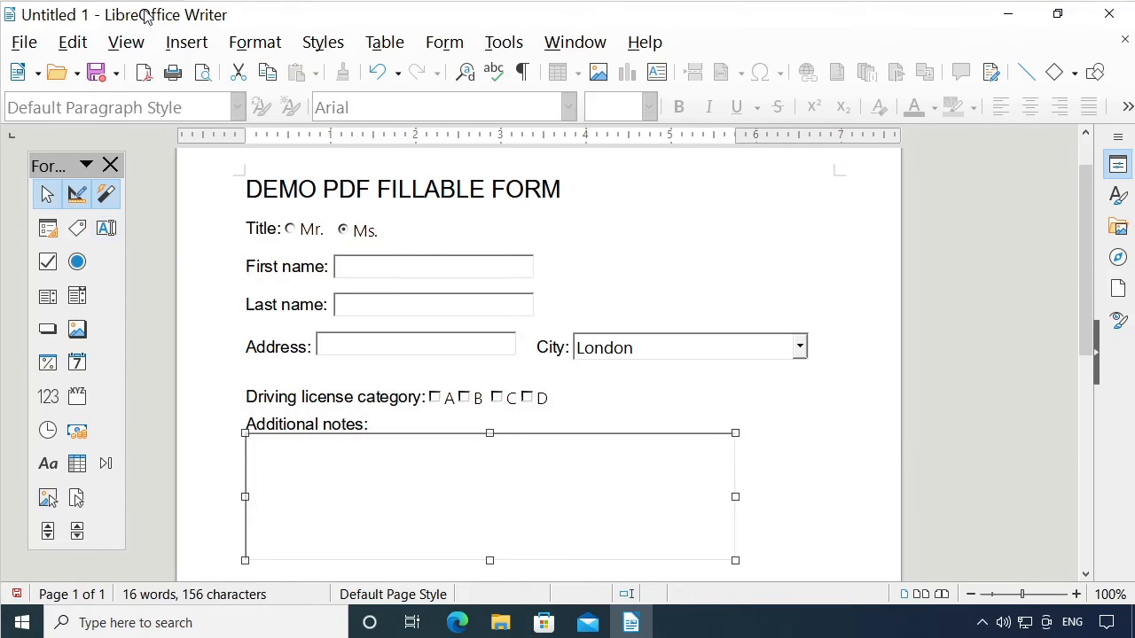
Leave Design Mode and test the Additional notes field by pasting the copied sample text and moving up through its lines.
{"action": "left_click", "coordinate": [79, 194]}
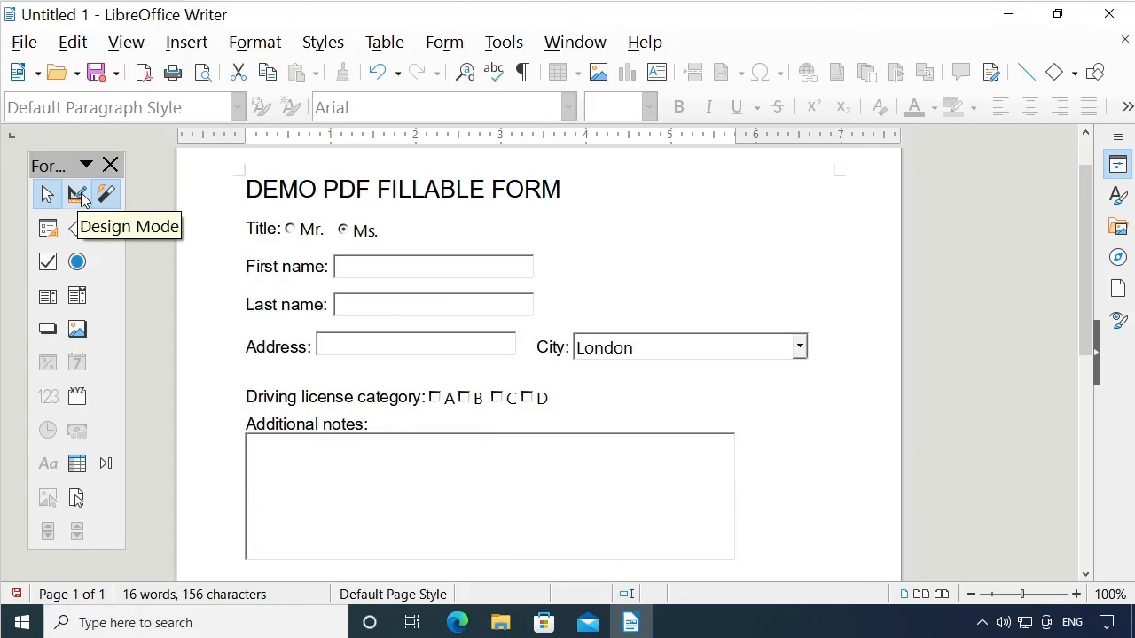
{"action": "right_click", "coordinate": [275, 457]}
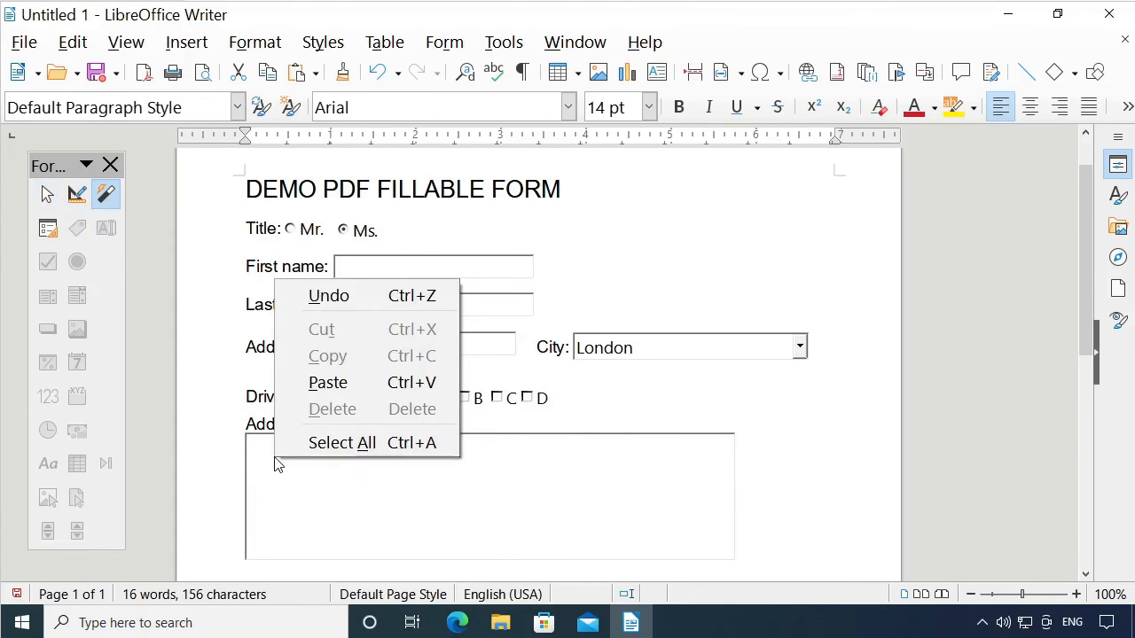
{"action": "left_click", "coordinate": [312, 385]}
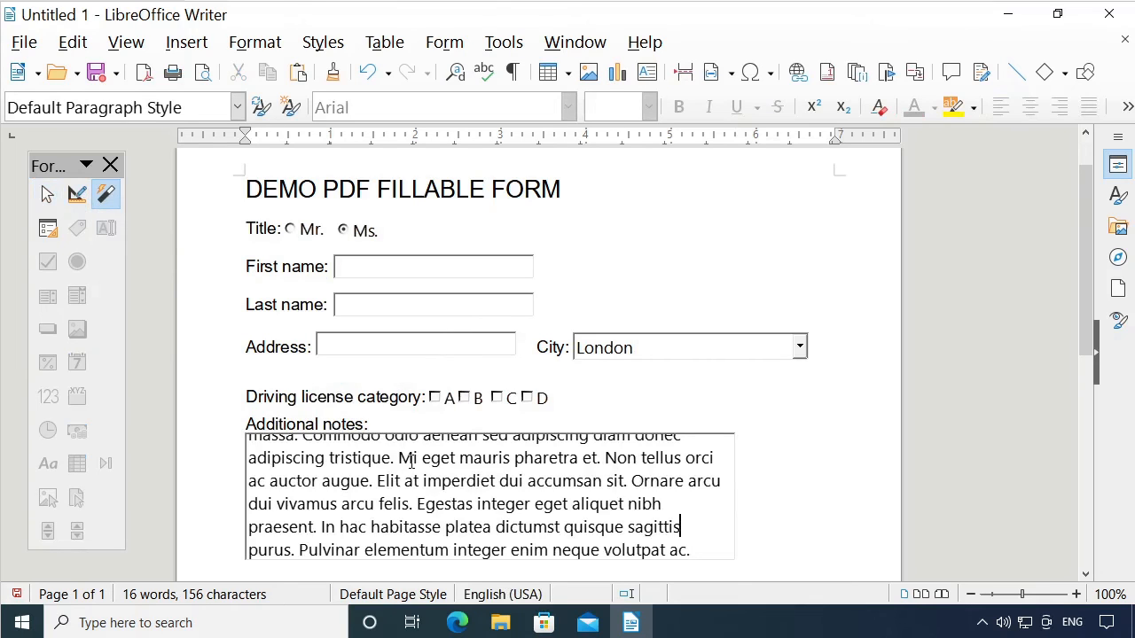
{"action": "key", "text": "Up"}
{"action": "key", "text": "Up"}
{"action": "key", "text": "Up"}
{"action": "key", "text": "Up"}
{"action": "key", "text": "Up"}
{"action": "key", "text": "Up"}
{"action": "key", "text": "Up"}
{"action": "key", "text": "Up"}
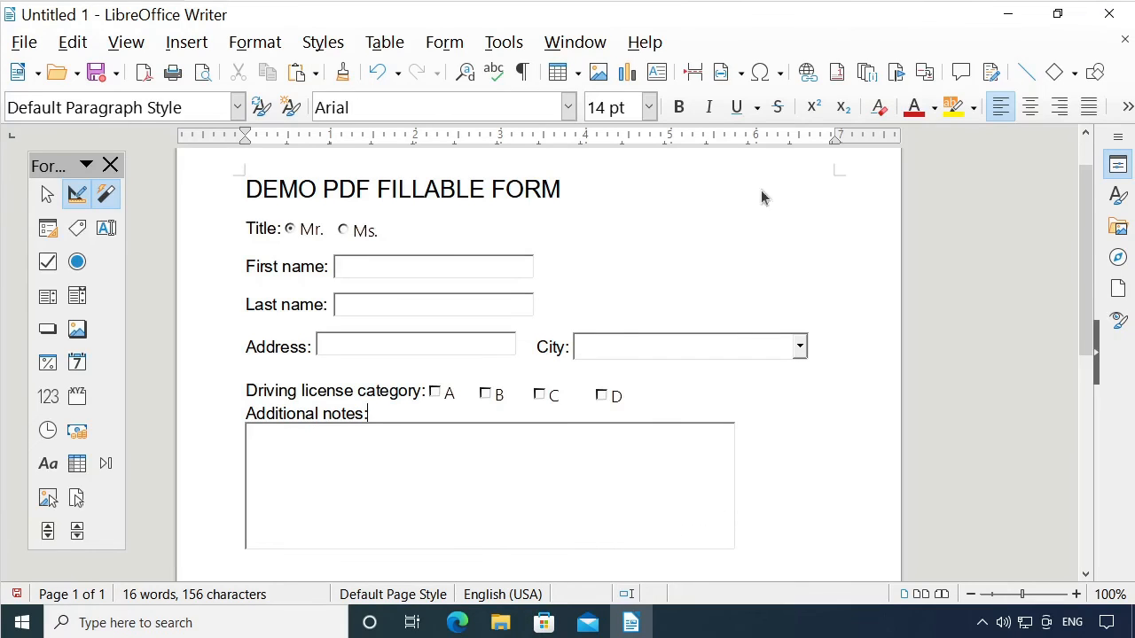
Open the PDF export options and keep Create PDF form enabled with PDF as the submit format.
{"action": "left_click", "coordinate": [18, 46]}
{"action": "mouse_move", "coordinate": [142, 514]}
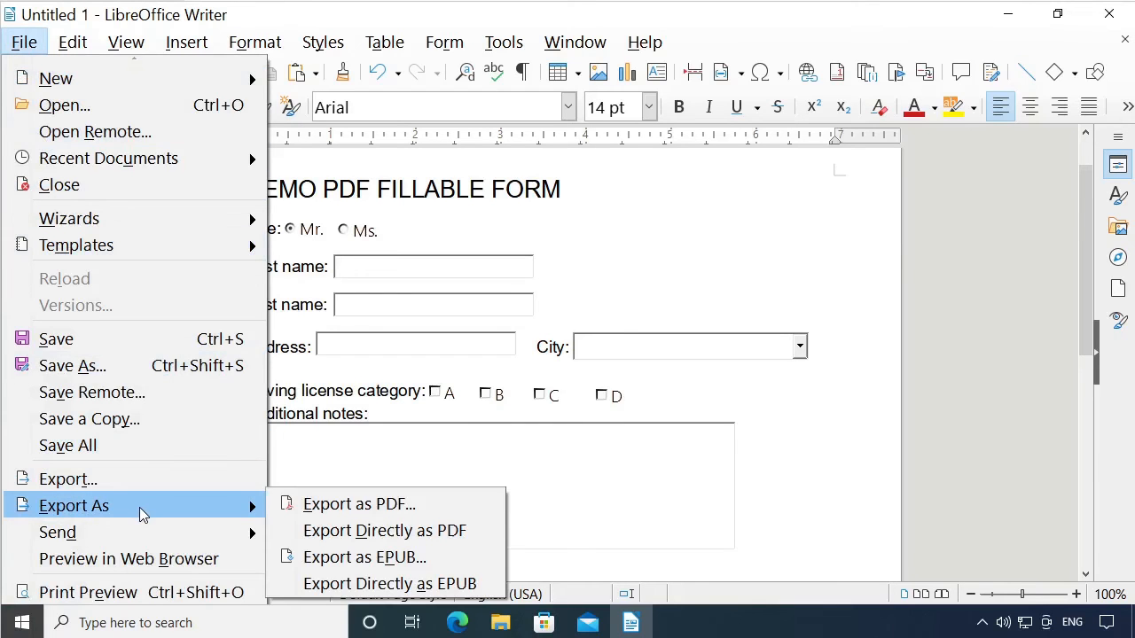
{"action": "left_click", "coordinate": [319, 508]}
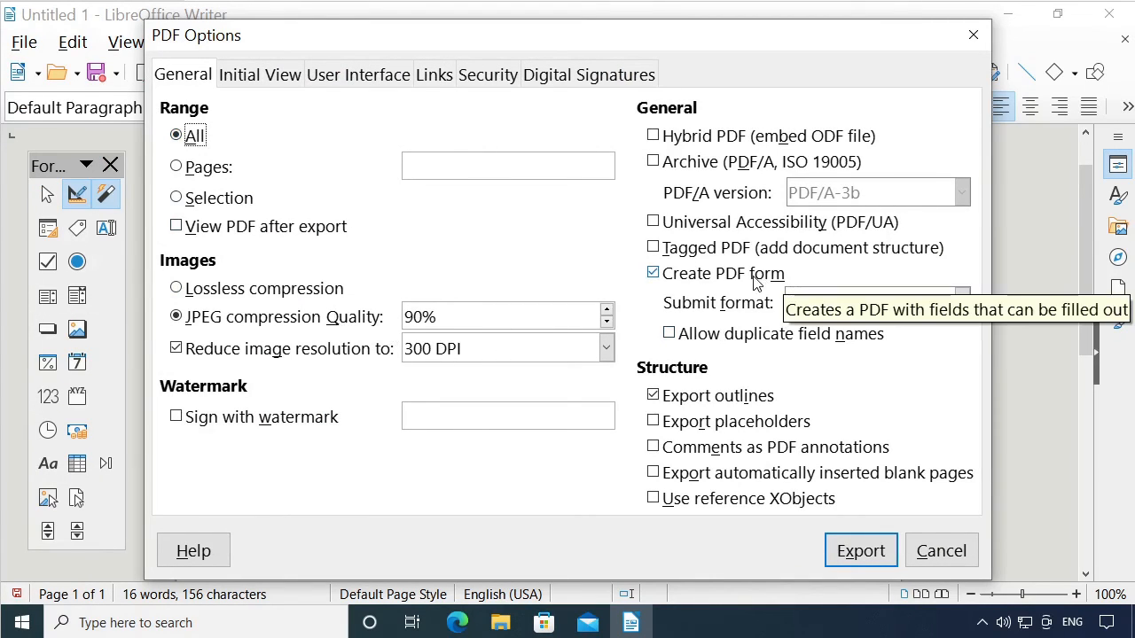
{"action": "left_click", "coordinate": [832, 301]}
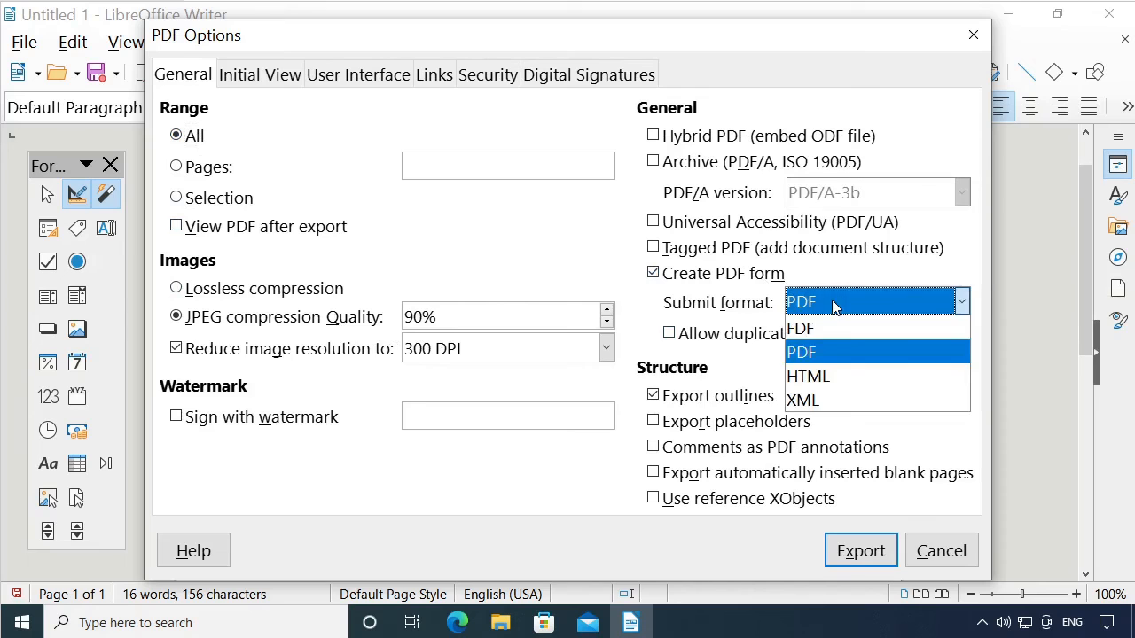
{"action": "left_click", "coordinate": [831, 351]}
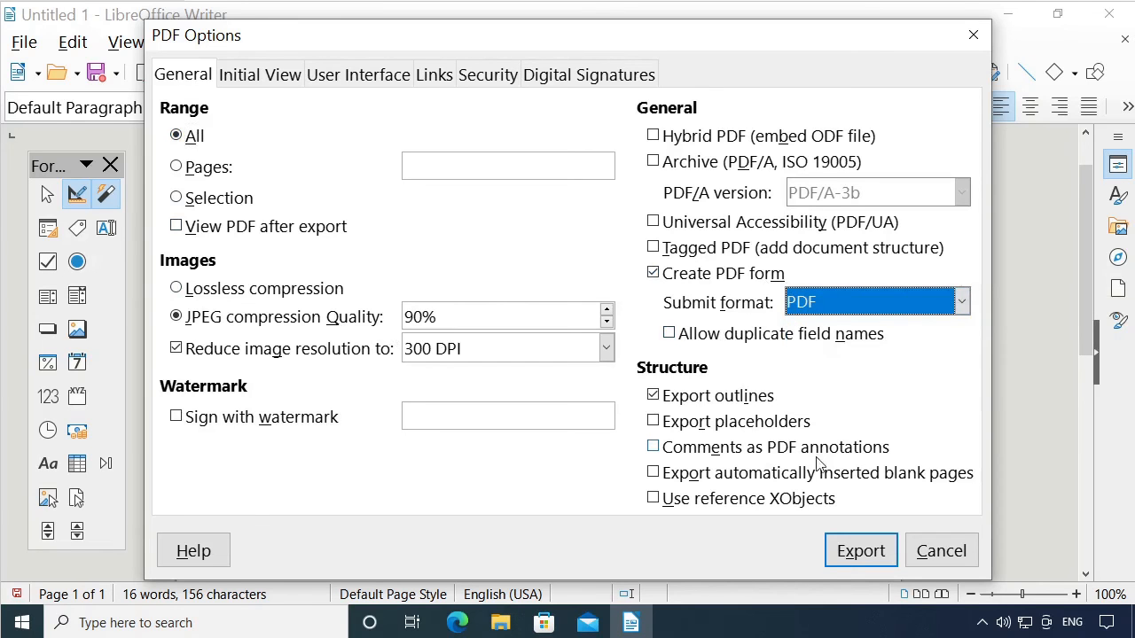
Export the form to the Desktop as Untitled 1.pdf.
{"action": "left_click", "coordinate": [848, 551]}
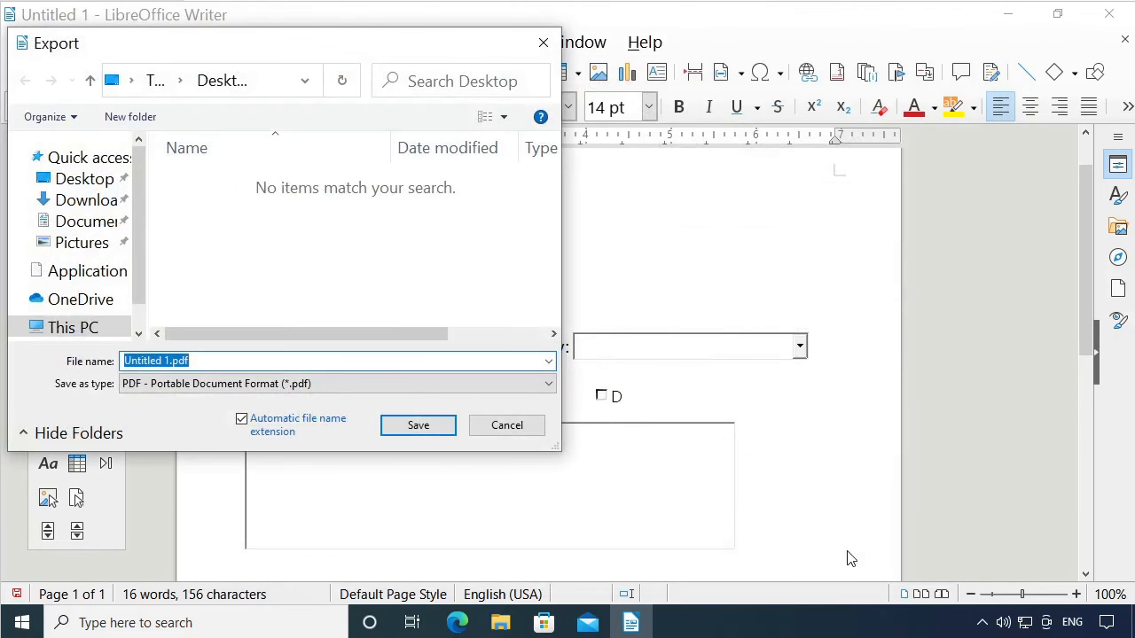
{"action": "left_click", "coordinate": [80, 179]}
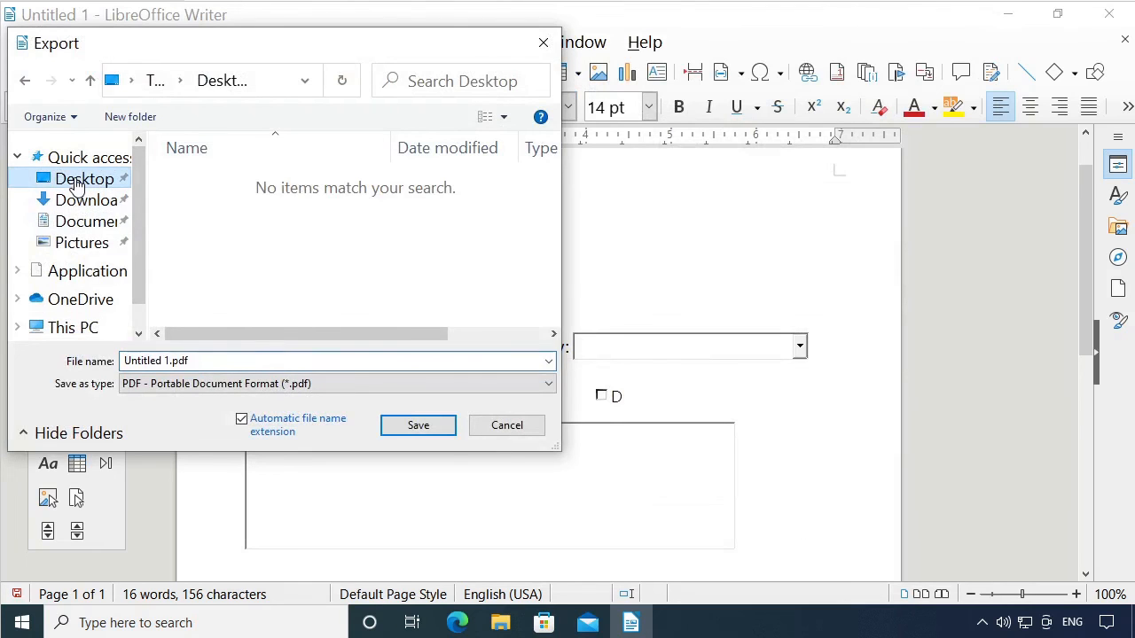
{"action": "left_click", "coordinate": [414, 426]}
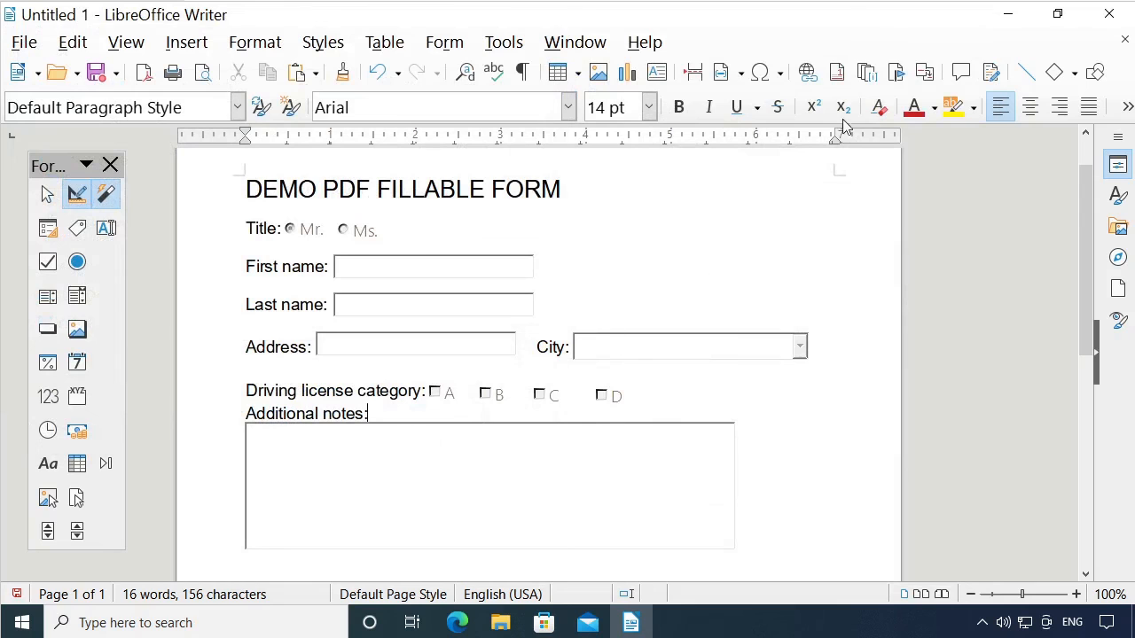
Open Untitled 1.pdf from the desktop in Microsoft Edge and fill in the first name, last name and address fields.
{"action": "left_click", "coordinate": [1007, 15]}
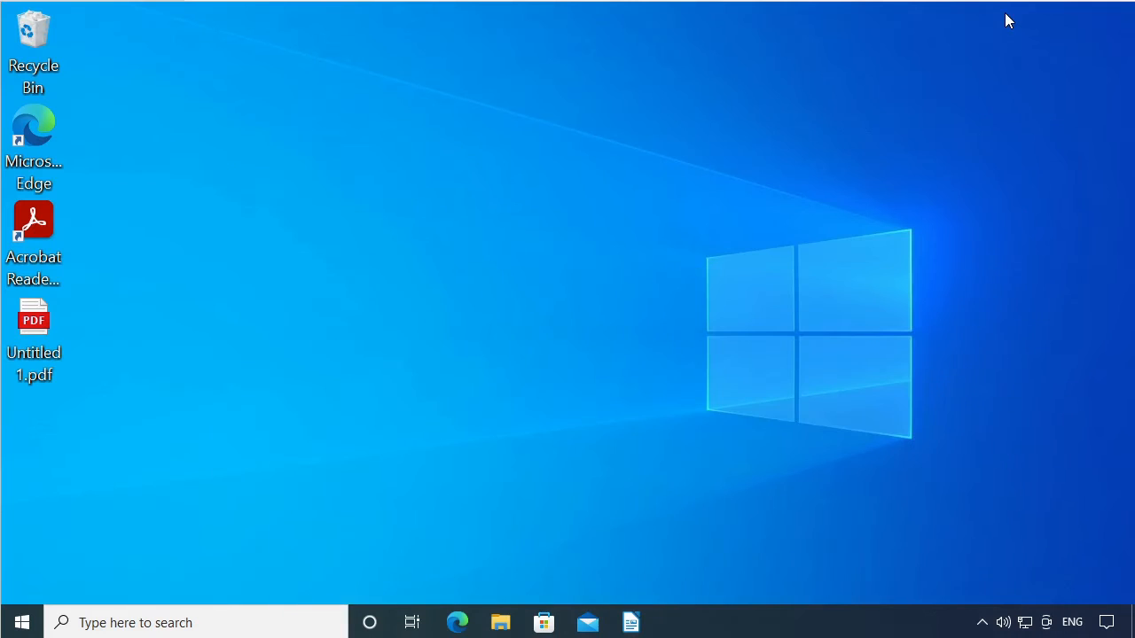
{"action": "double_click", "coordinate": [26, 351]}
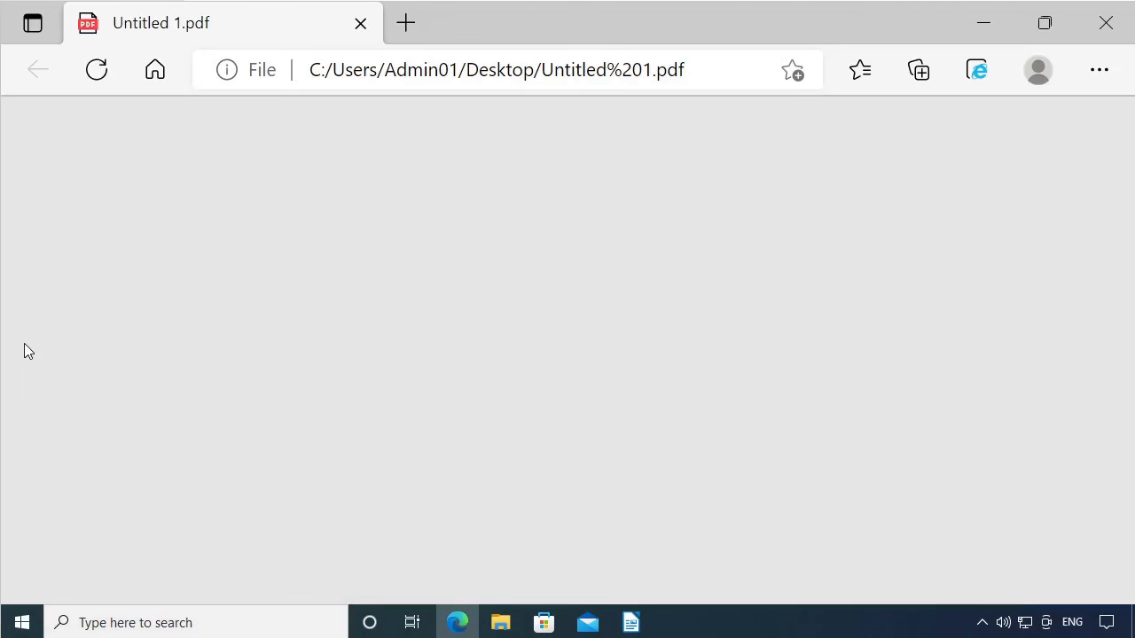
{"action": "left_click", "coordinate": [368, 266]}
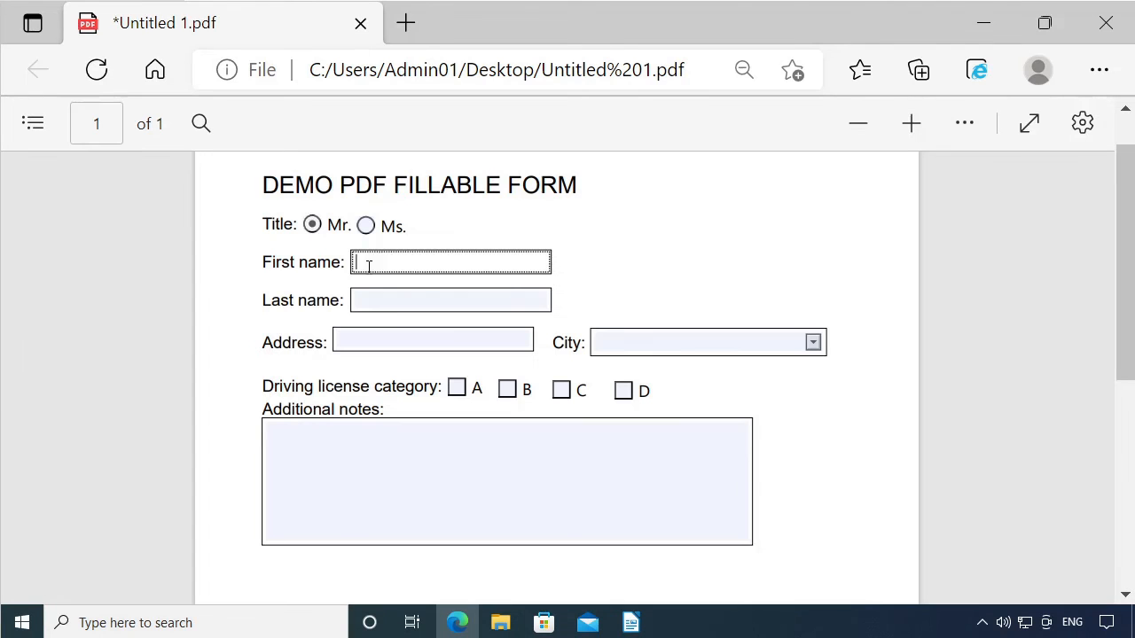
{"action": "key", "text": "Tab"}
{"action": "type", "text": "Smith"}
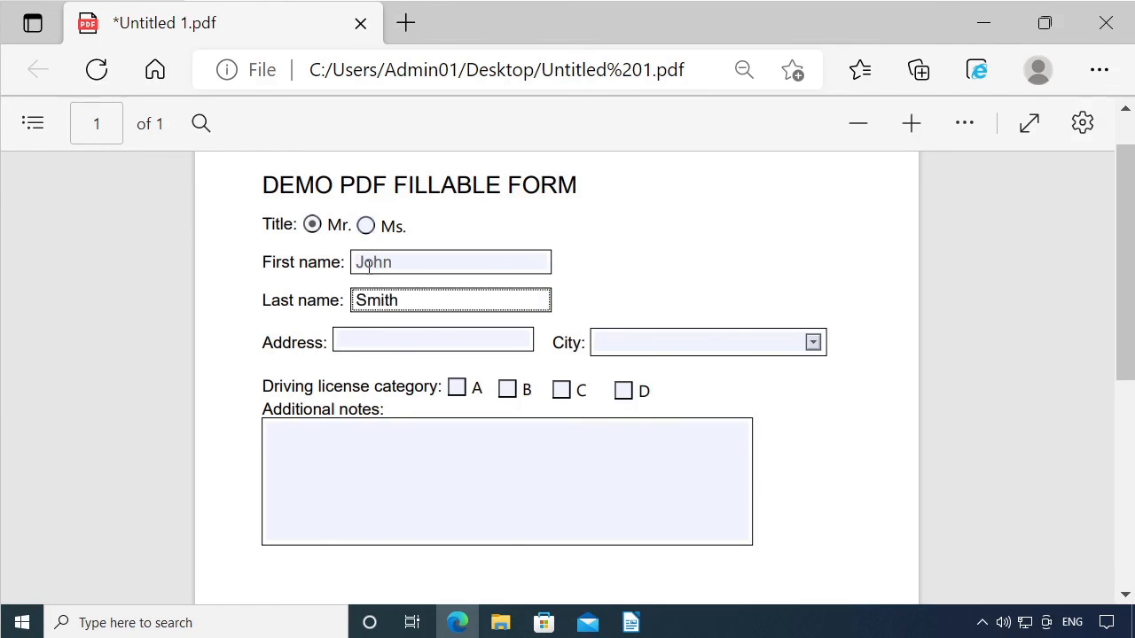
{"action": "key", "text": "Tab"}
{"action": "type", "text": "New Avenue"}
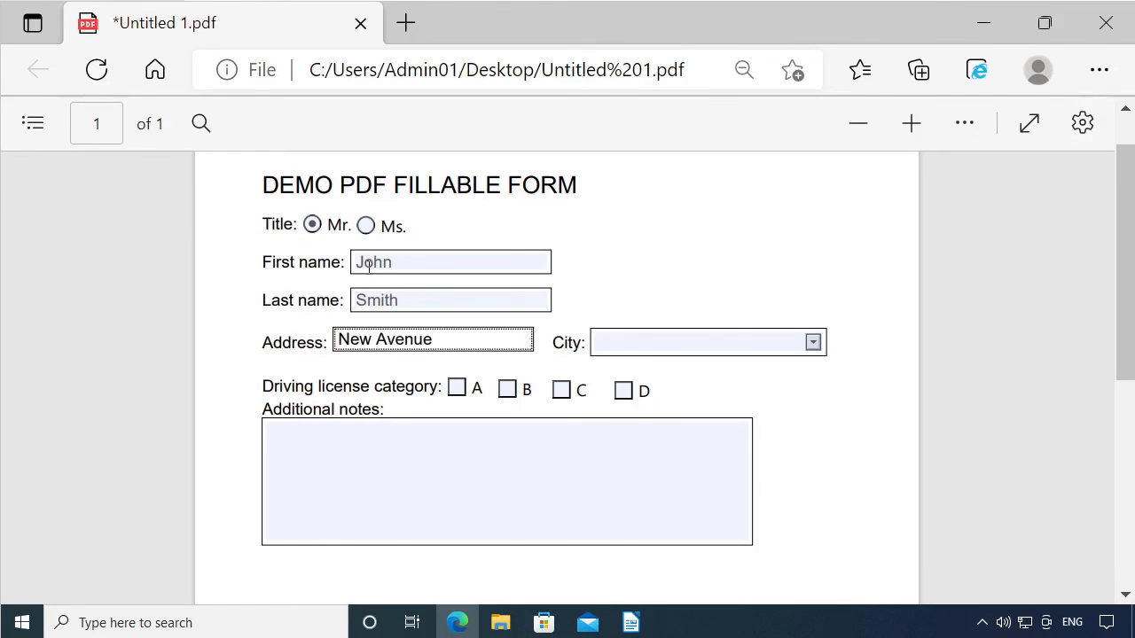
Choose London as the city and tick driving license category B.
{"action": "left_click", "coordinate": [812, 343]}
{"action": "left_click", "coordinate": [770, 366]}
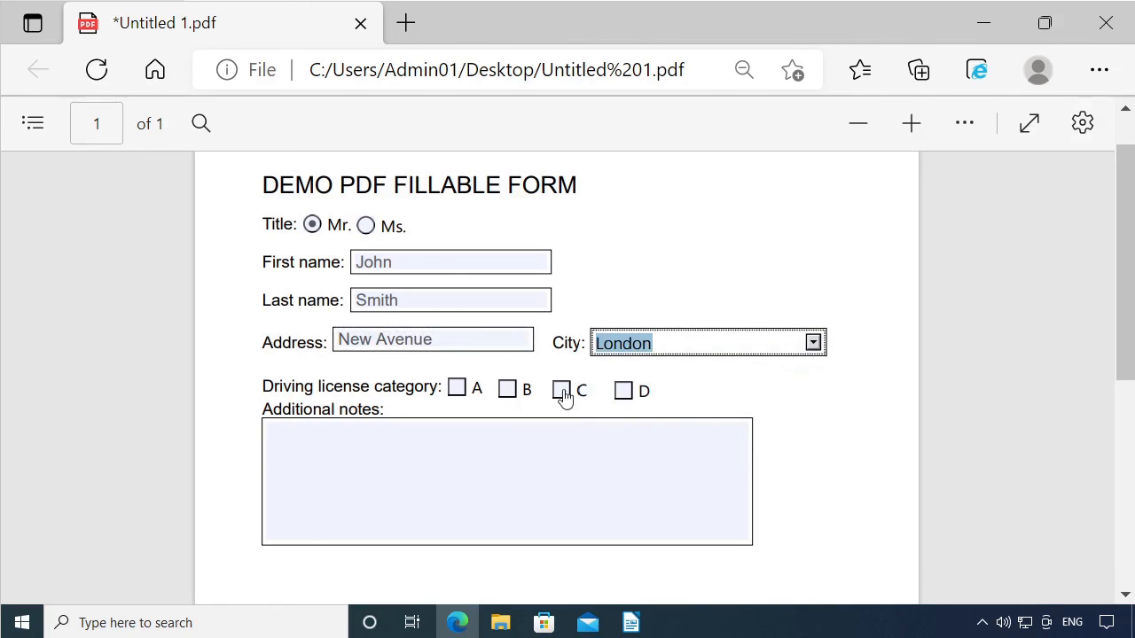
{"action": "left_click", "coordinate": [507, 390]}
Fill the Additional notes field with four lines reading "This is DEMO PDF FILLABLE FORM".
{"action": "left_click", "coordinate": [481, 439]}
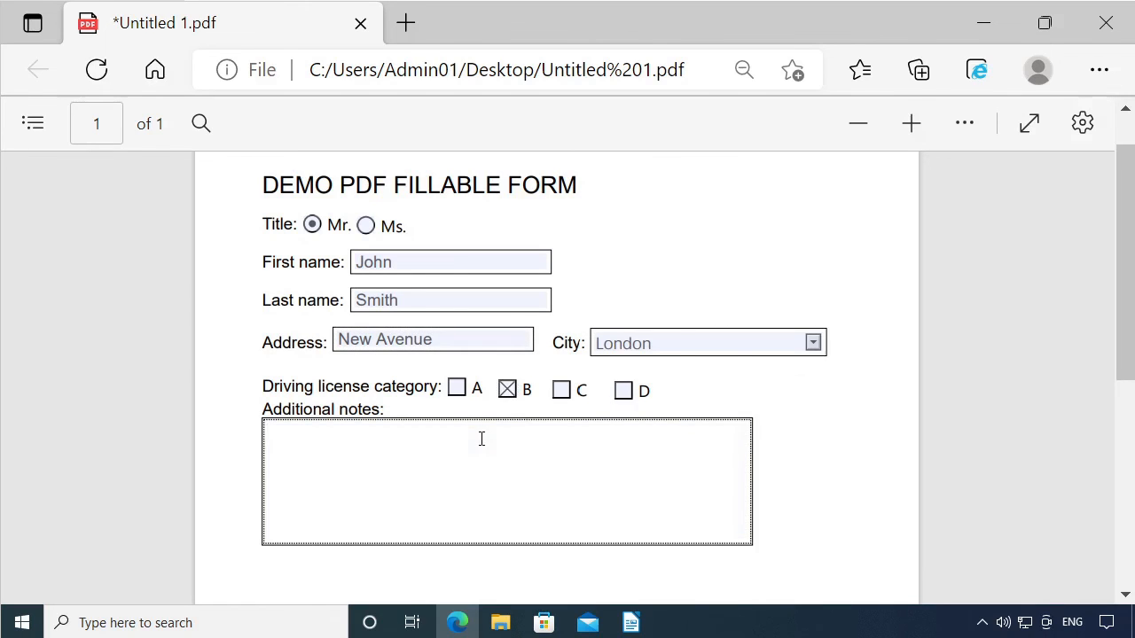
{"action": "type", "text": "This is DEMO PDF FILLABLE FORM"}
{"action": "key", "text": "Return"}
{"action": "type", "text": "This is DEMO PDF FILLABLE FORM"}
{"action": "key", "text": "Return"}
{"action": "type", "text": "This is DEMO PDF FILLABLE FORM"}
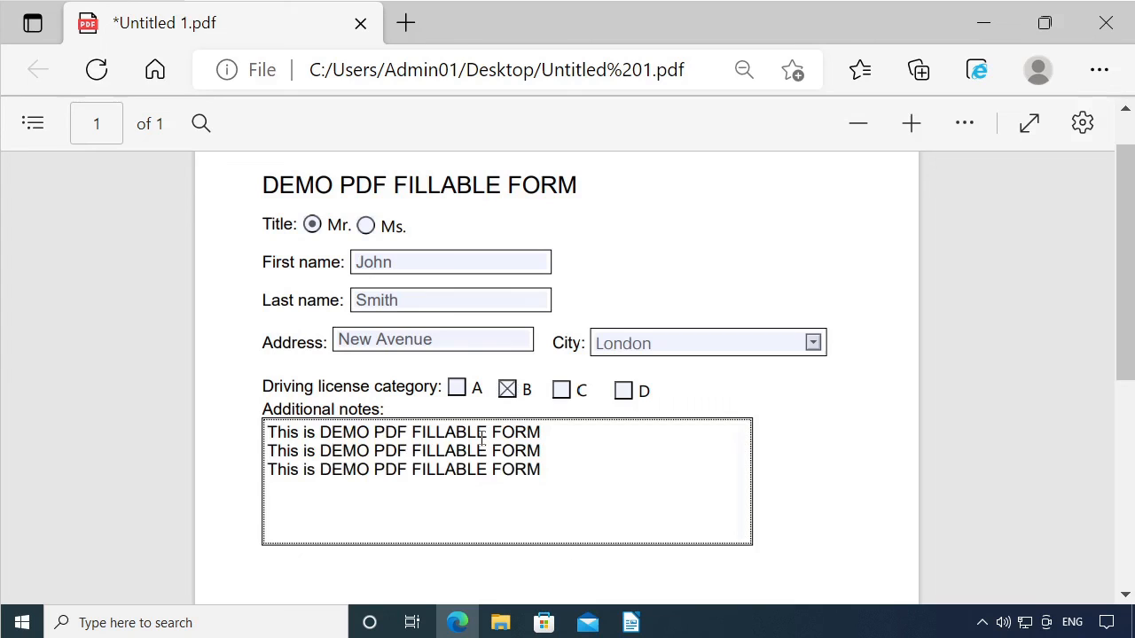
{"action": "key", "text": "Return"}
{"action": "type", "text": "This is DEMO PDF FILLABLE FORM"}
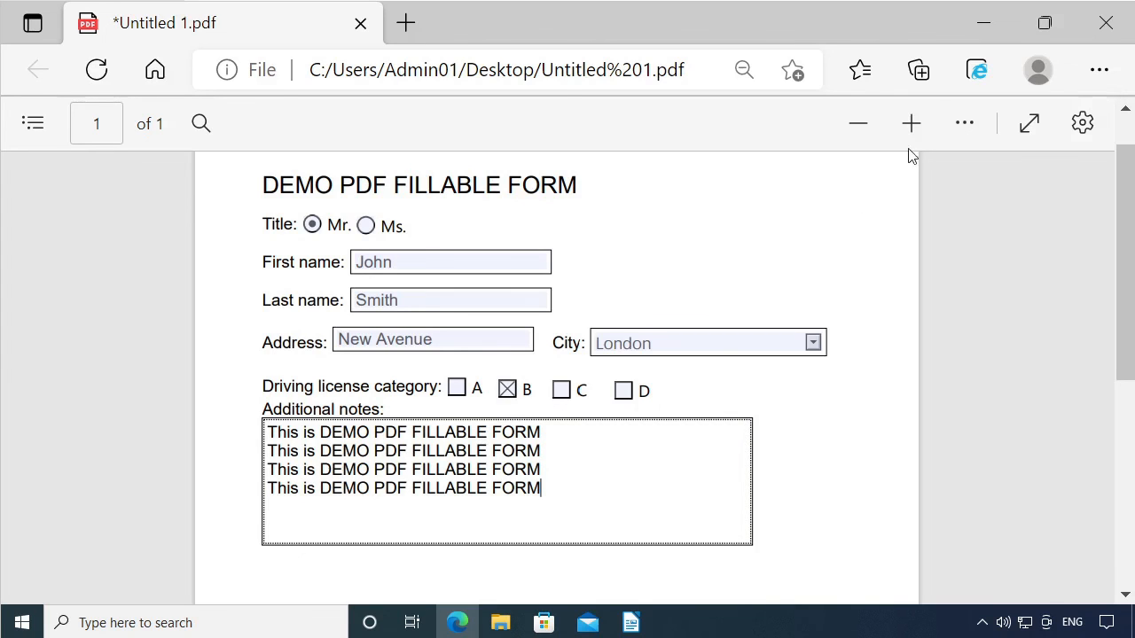
Save the filled-in PDF form under its existing file name.
{"action": "left_click", "coordinate": [965, 123]}
{"action": "left_click", "coordinate": [829, 543]}
{"action": "left_click", "coordinate": [966, 130]}
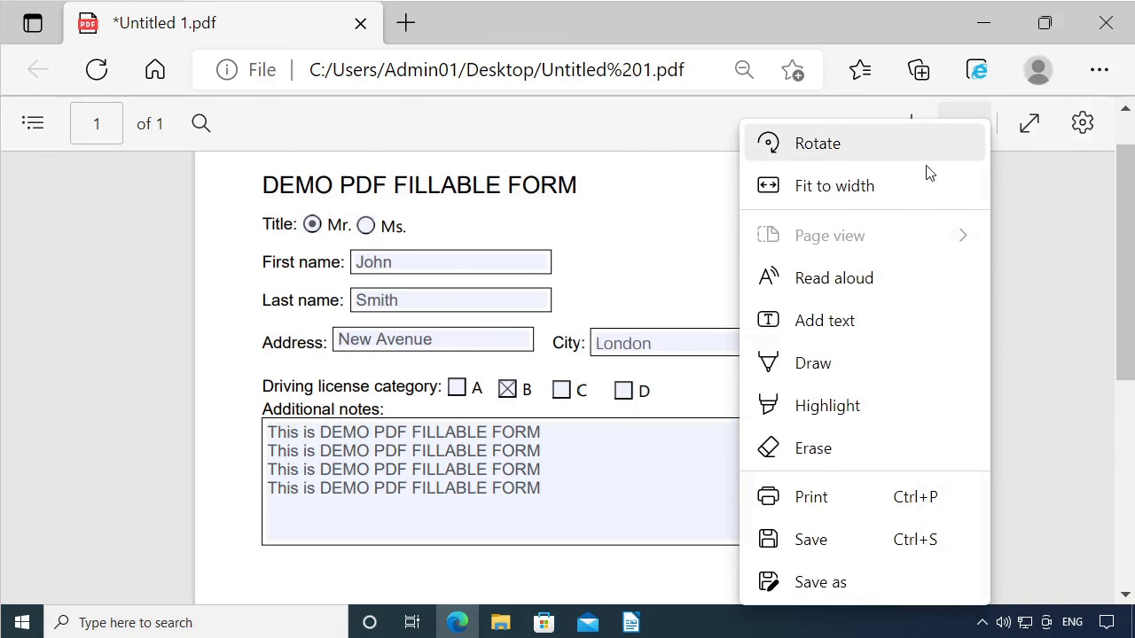
{"action": "left_click", "coordinate": [831, 544]}
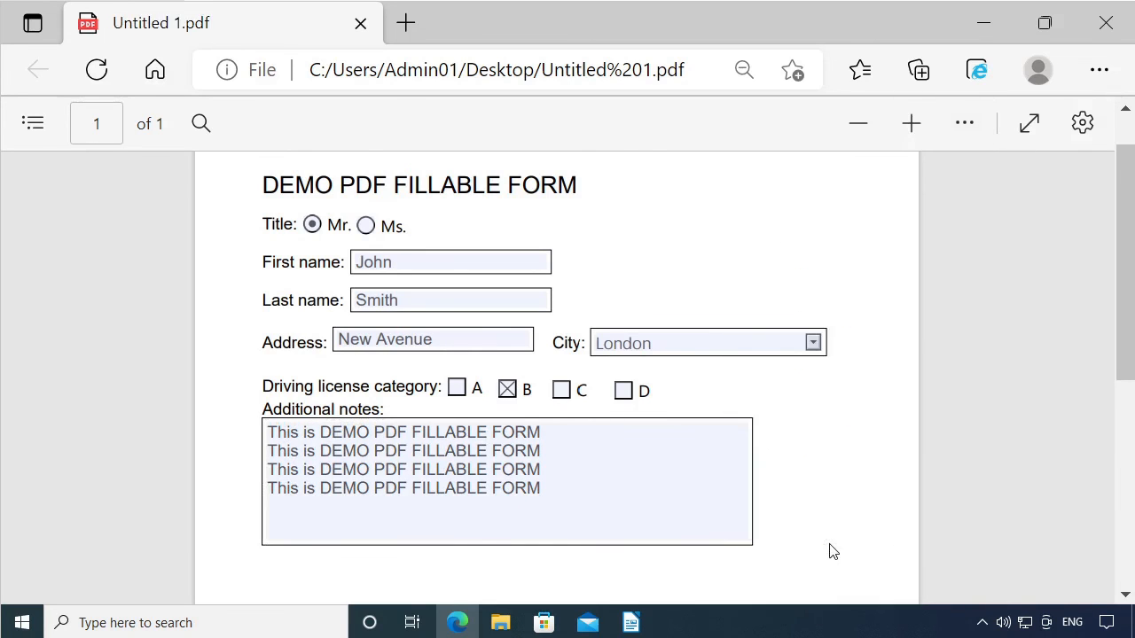
Close the saved PDF and reopen Untitled 1.pdf from the desktop to check its entries.
{"action": "left_click", "coordinate": [1099, 29]}
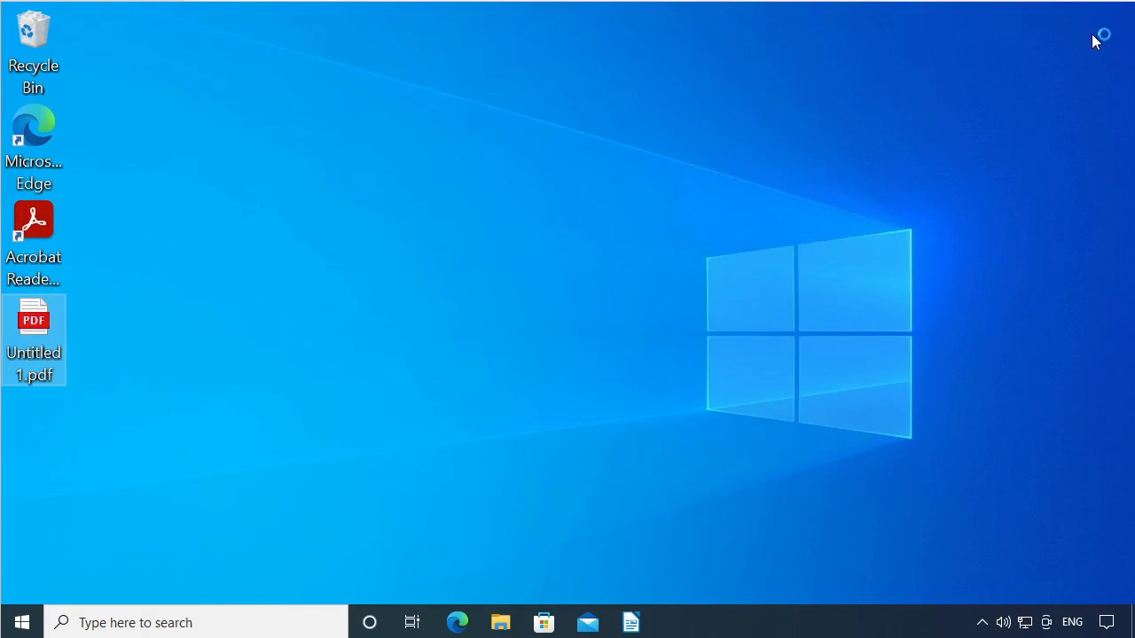
{"action": "double_click", "coordinate": [50, 332]}
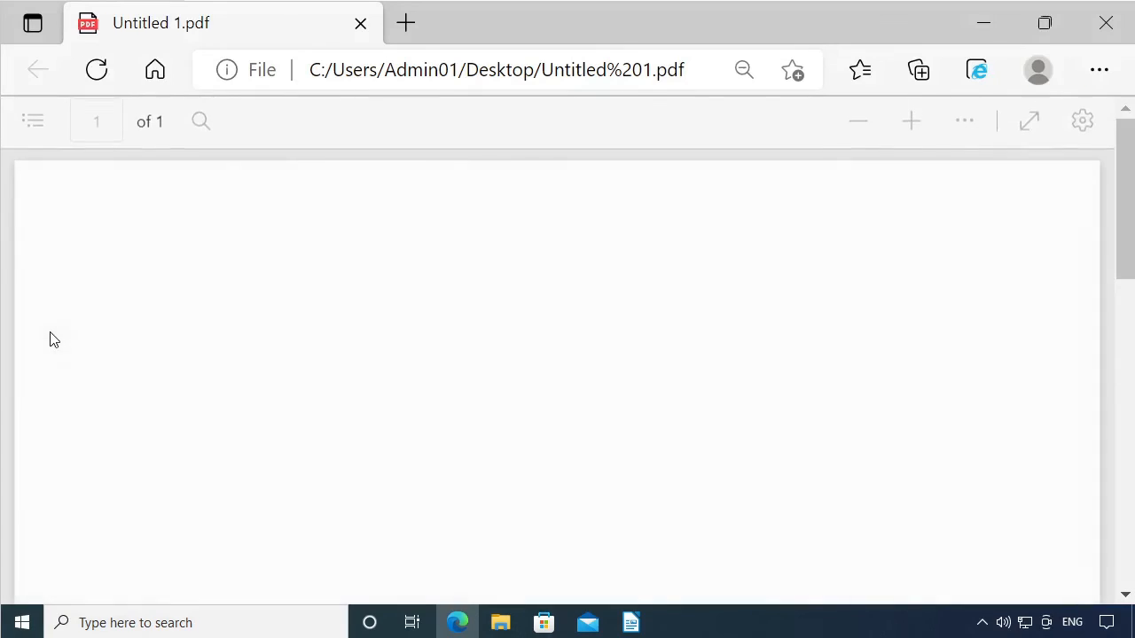